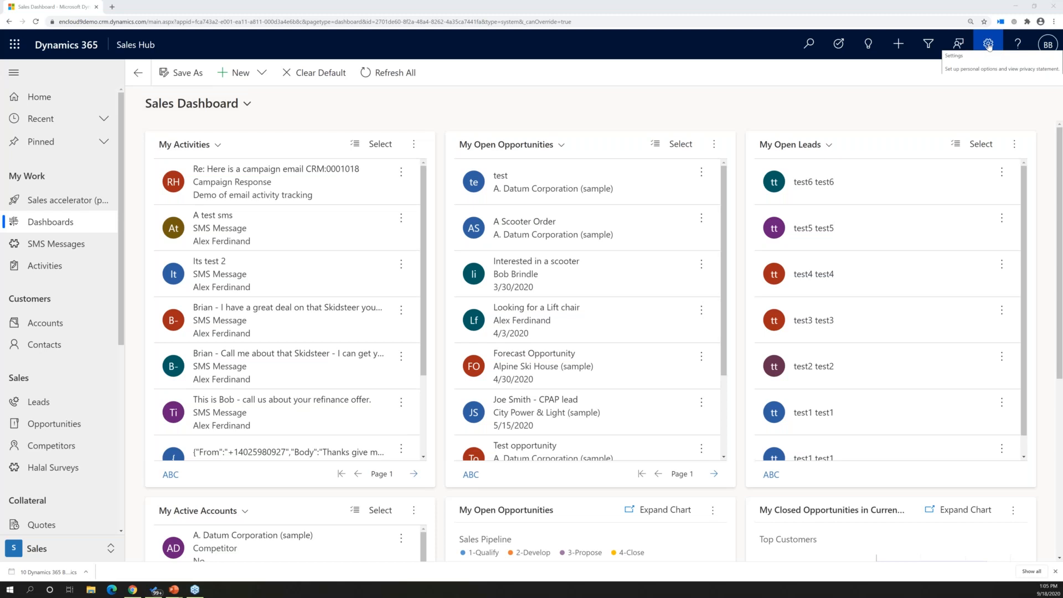
Open the personal options and bring up the signed-in user's own user information record
click(989, 44)
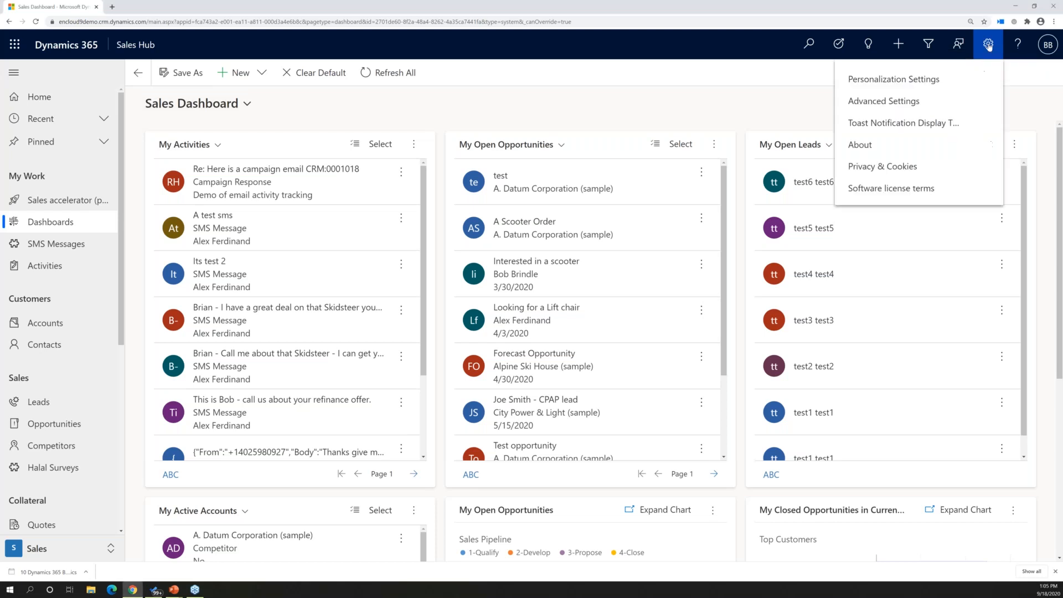
click(877, 88)
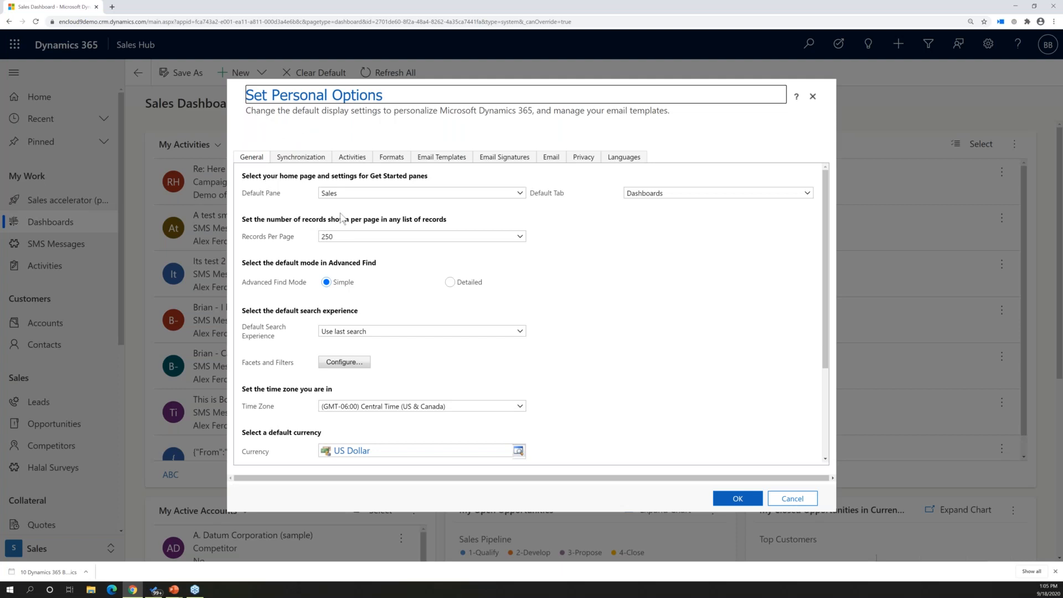
scroll(342, 217, down, 2)
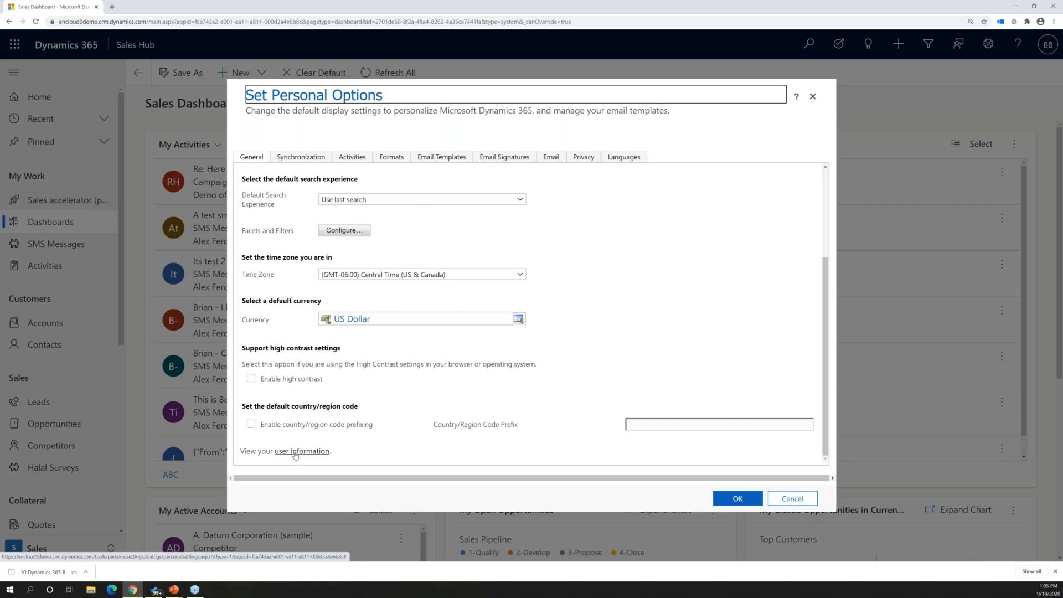
click(295, 455)
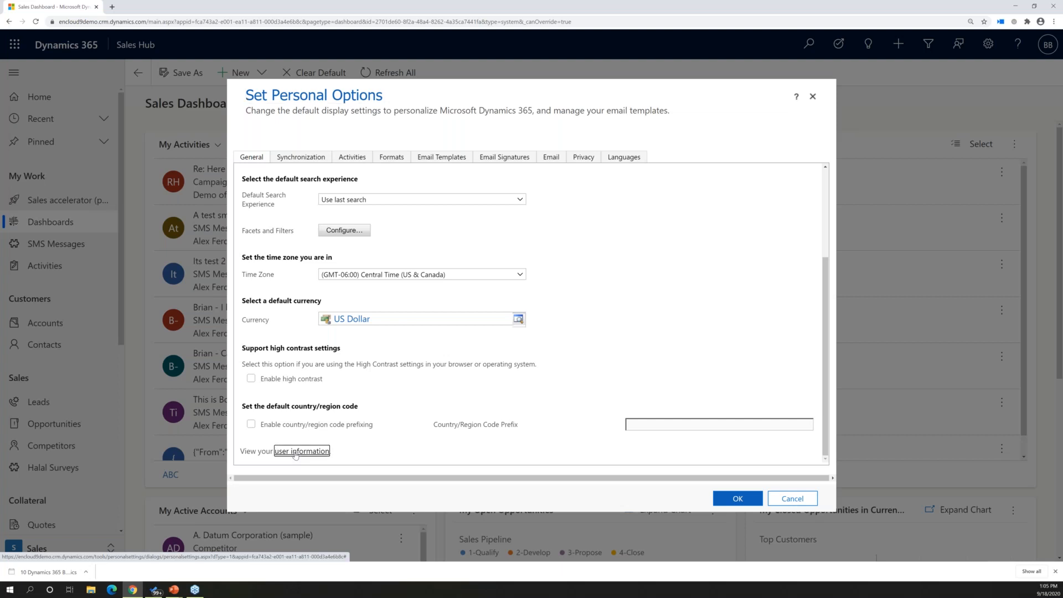
drag(1, 205, 335, 1)
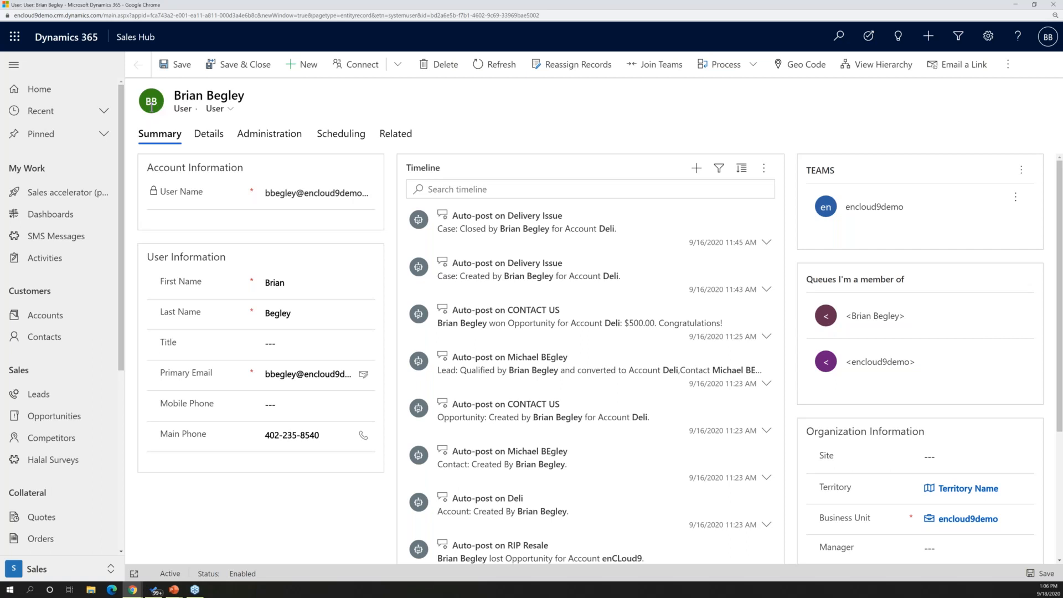
Replace the user record's profile image with the man-with-cigar photo from the Pictures folder
click(151, 104)
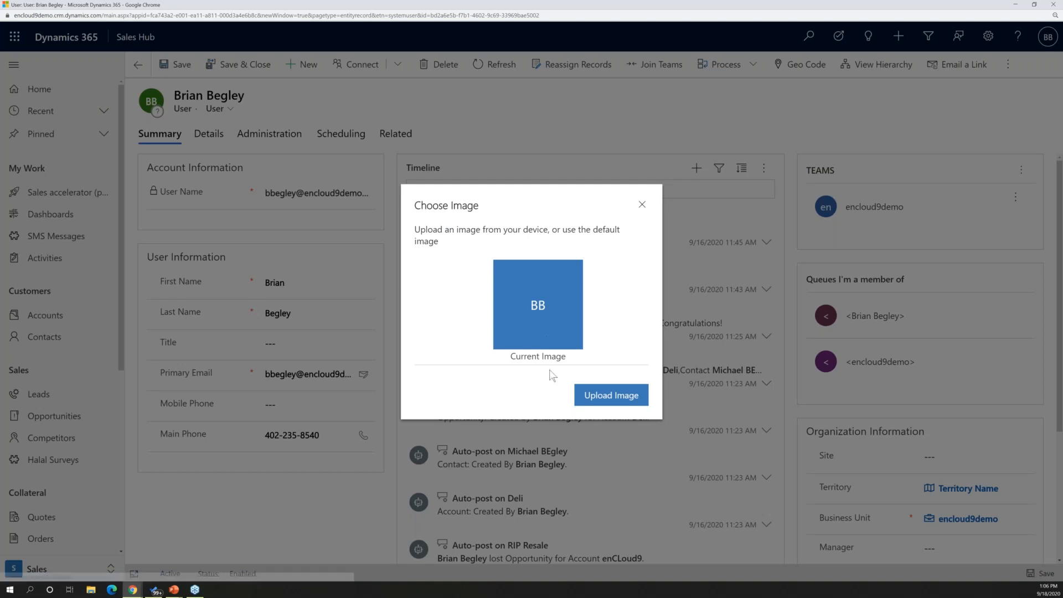
click(612, 395)
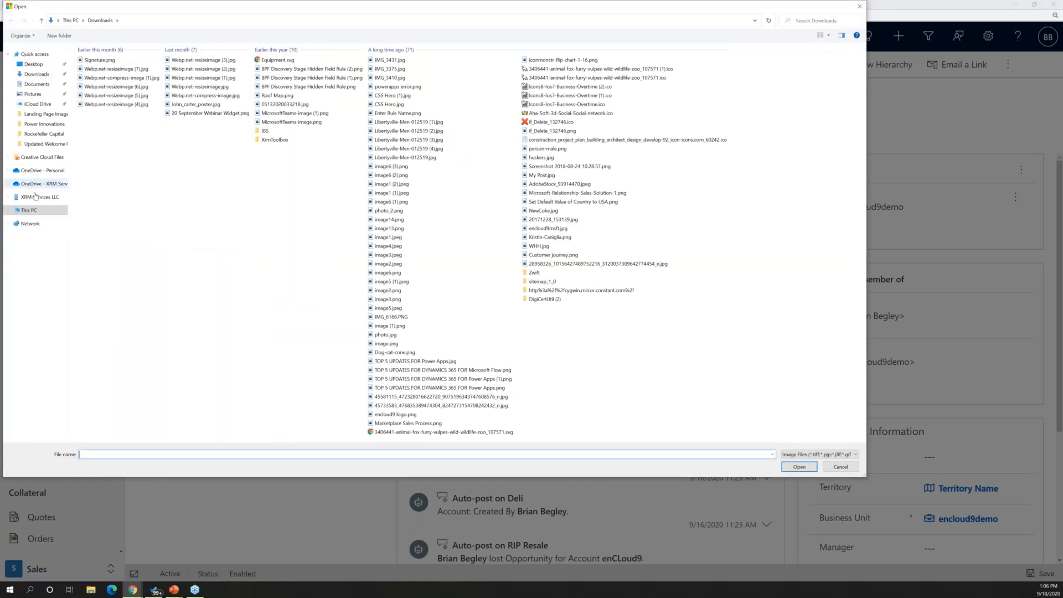
click(41, 95)
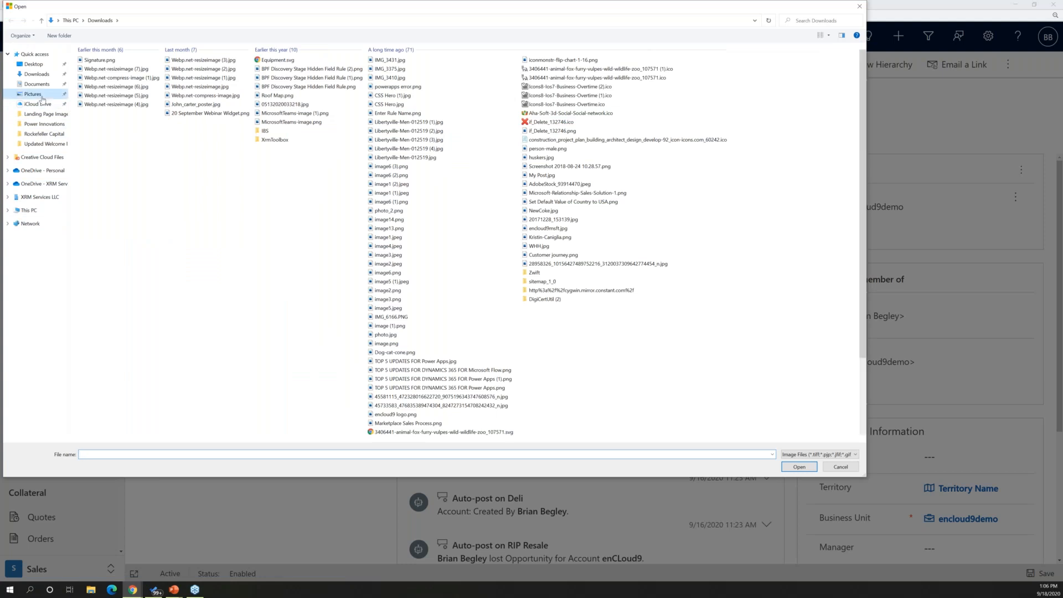
click(355, 243)
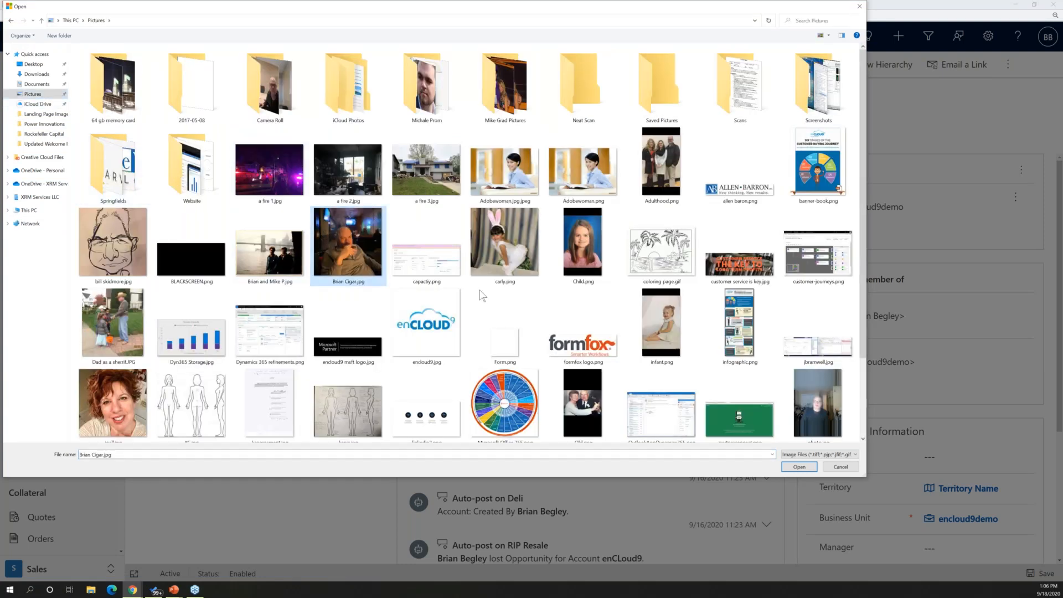
click(799, 467)
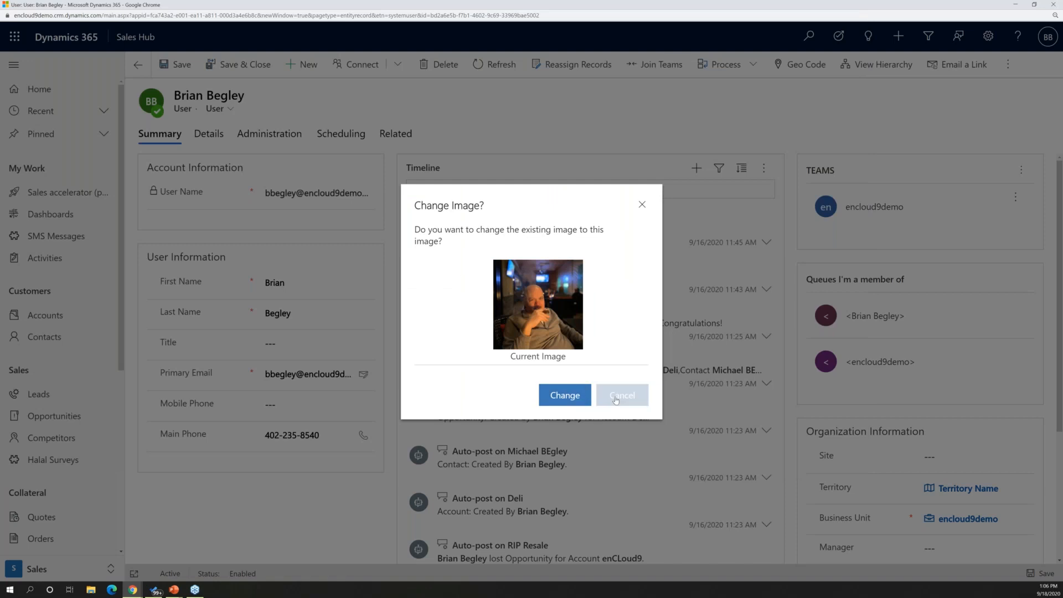
click(566, 397)
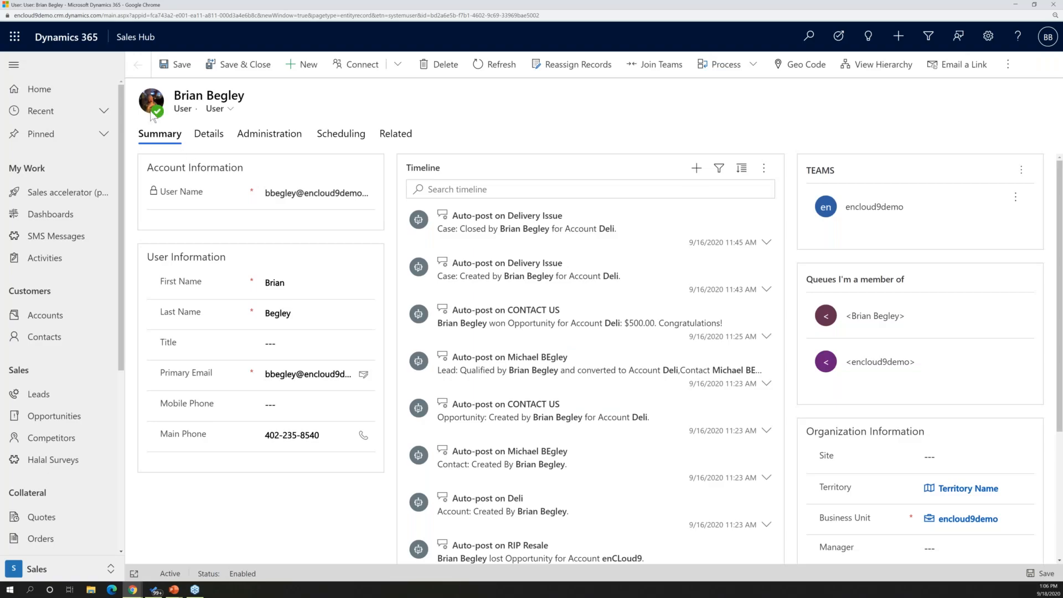
Examine how the profile image appears on the user record and in the Coho Winery (sample) account timeline, and close the record window
mouse_move(154, 107)
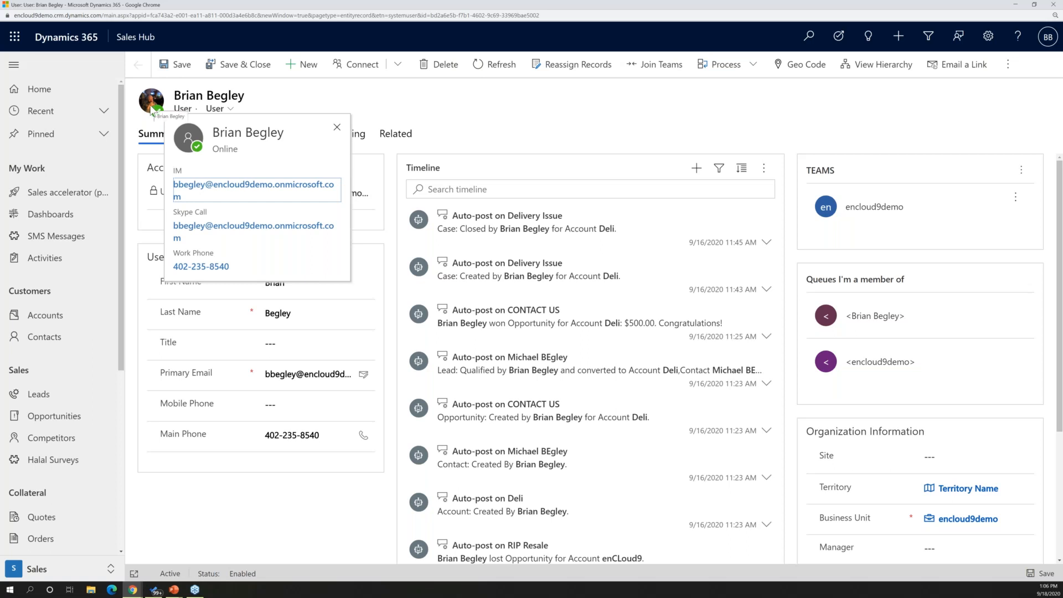
click(87, 326)
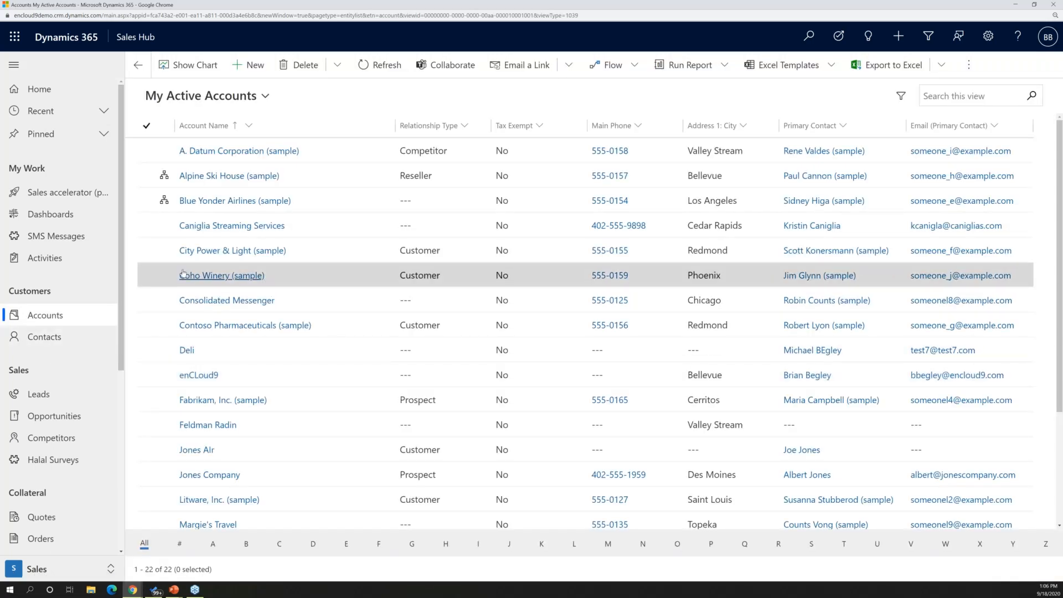
click(183, 274)
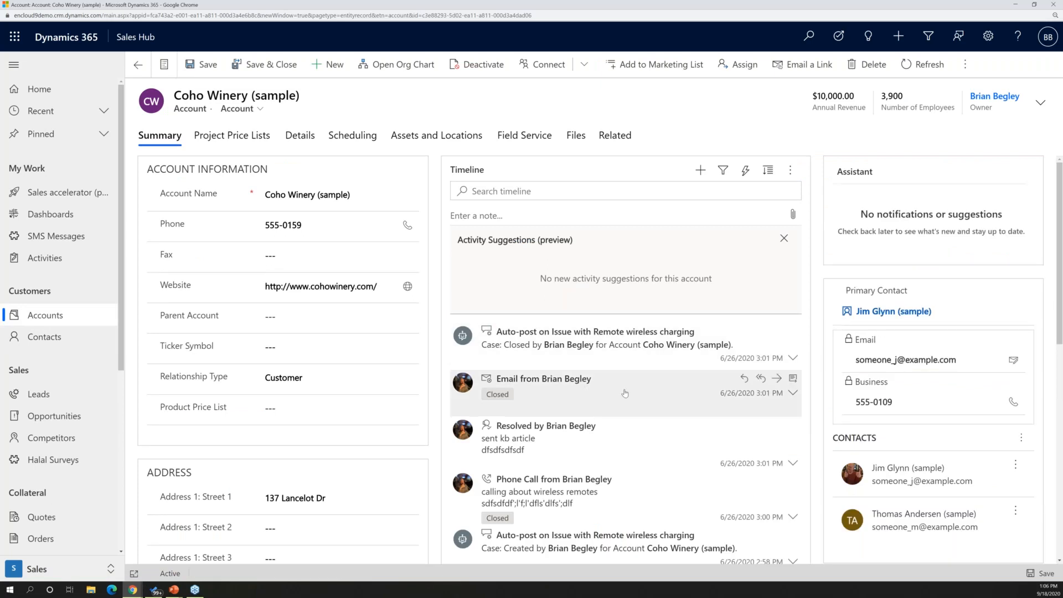
scroll(624, 393, down, 1)
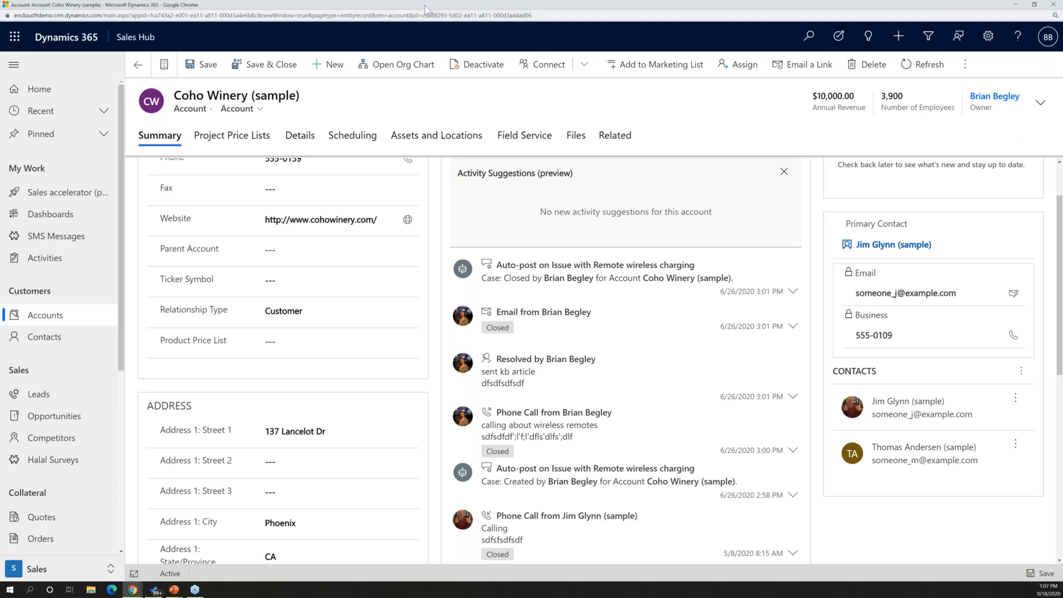
click(1054, 5)
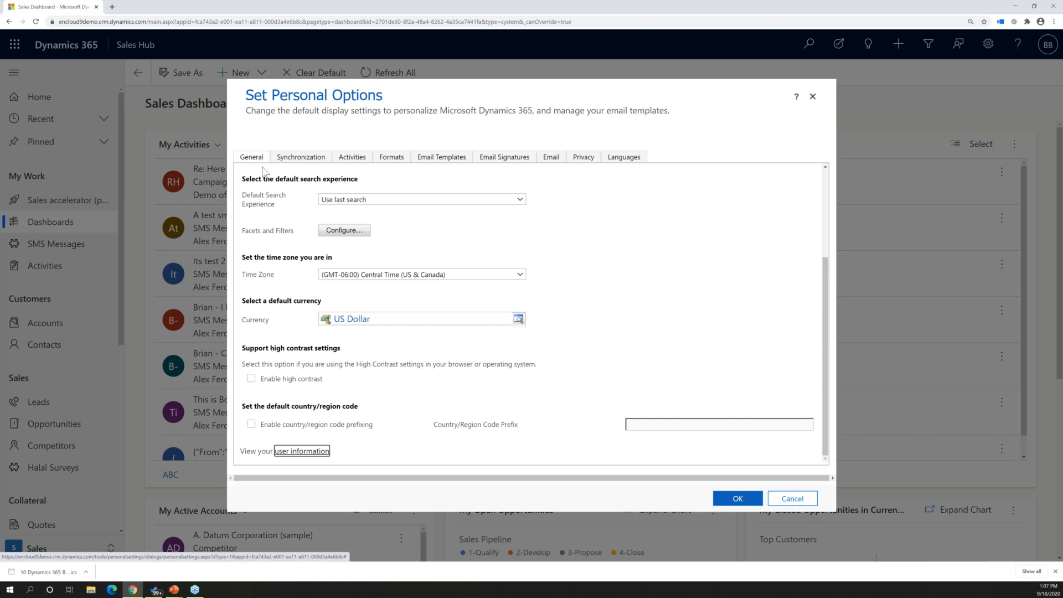
Set the default pane to Sales and the default tab to Activities, save the options, and open the Activities list
scroll(510, 235, up, 3)
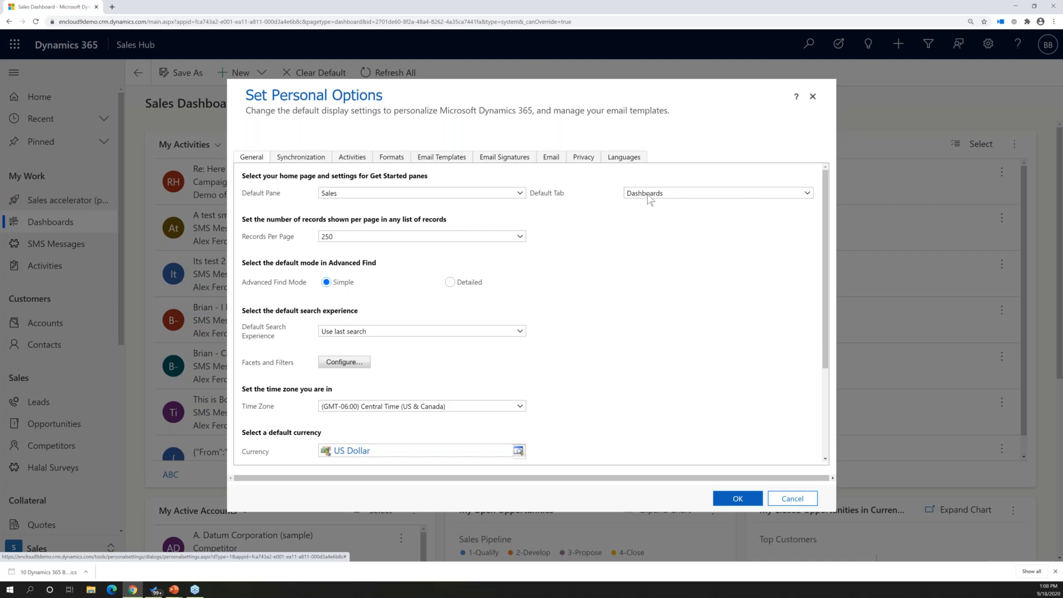
click(351, 197)
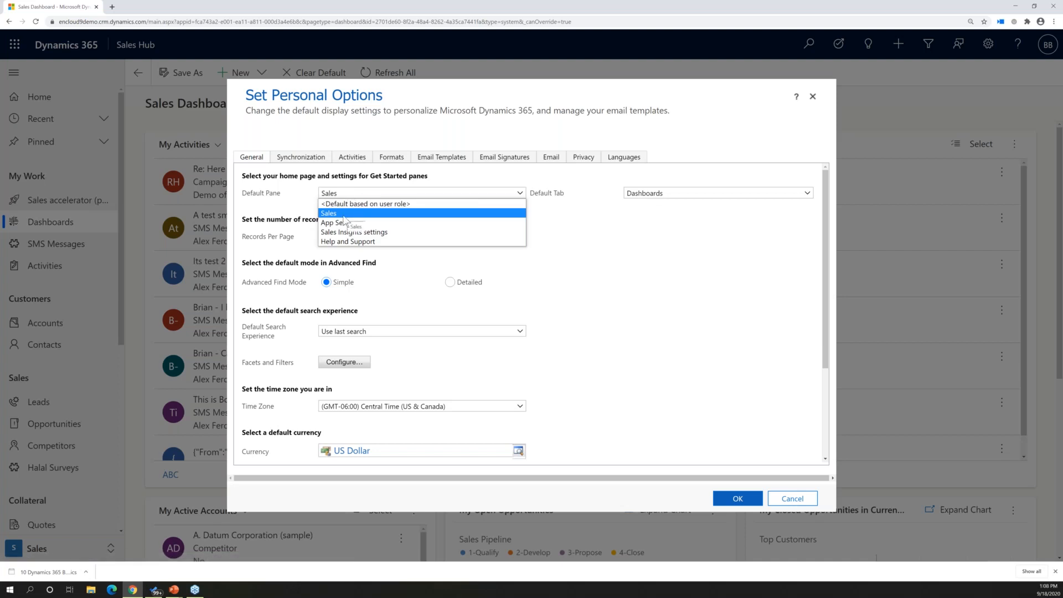
click(345, 215)
click(656, 195)
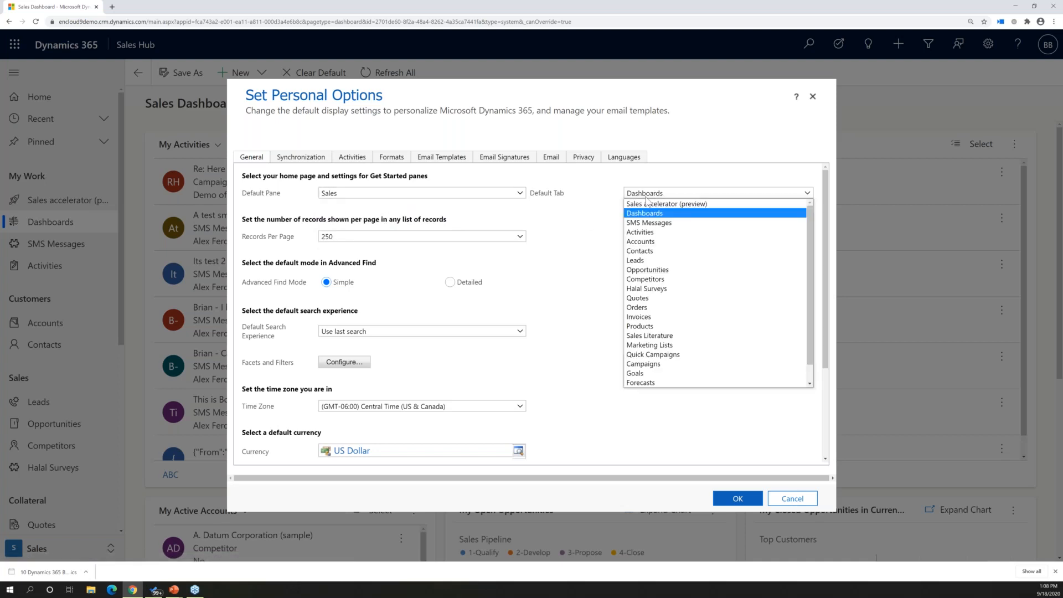
click(638, 237)
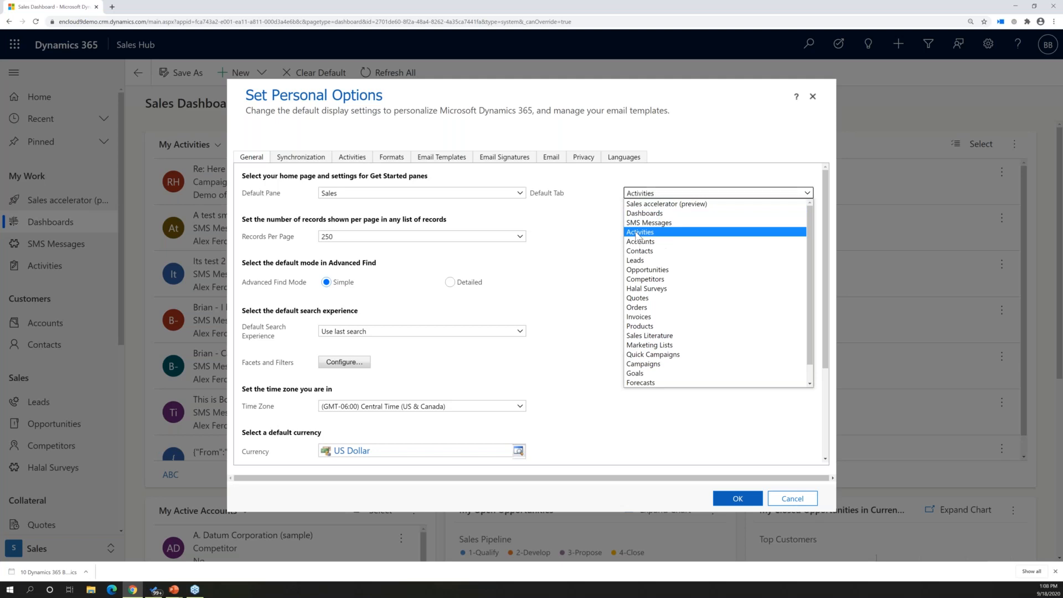
click(731, 500)
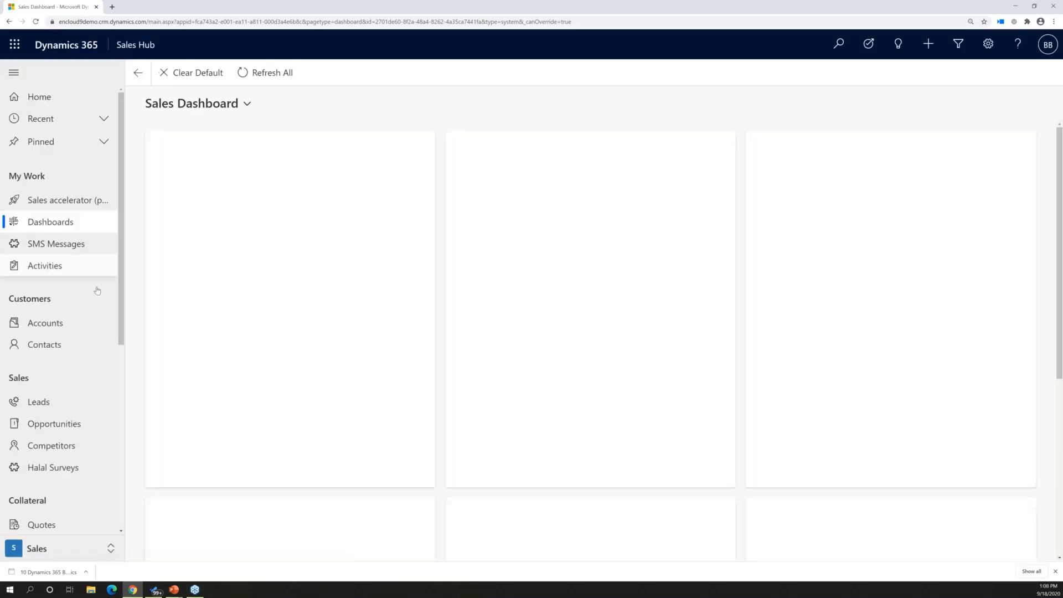
click(37, 22)
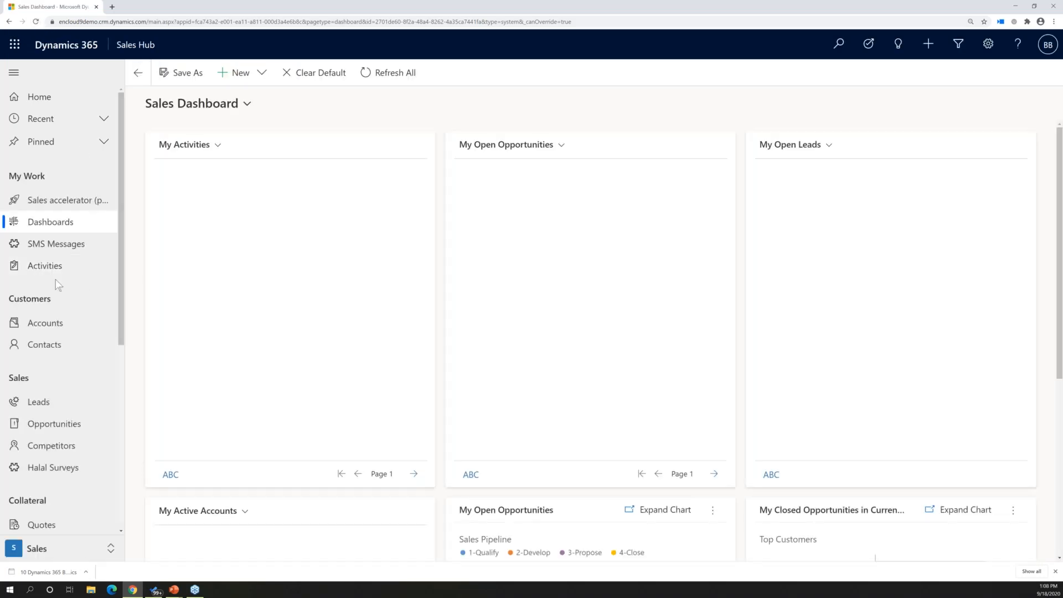
click(47, 267)
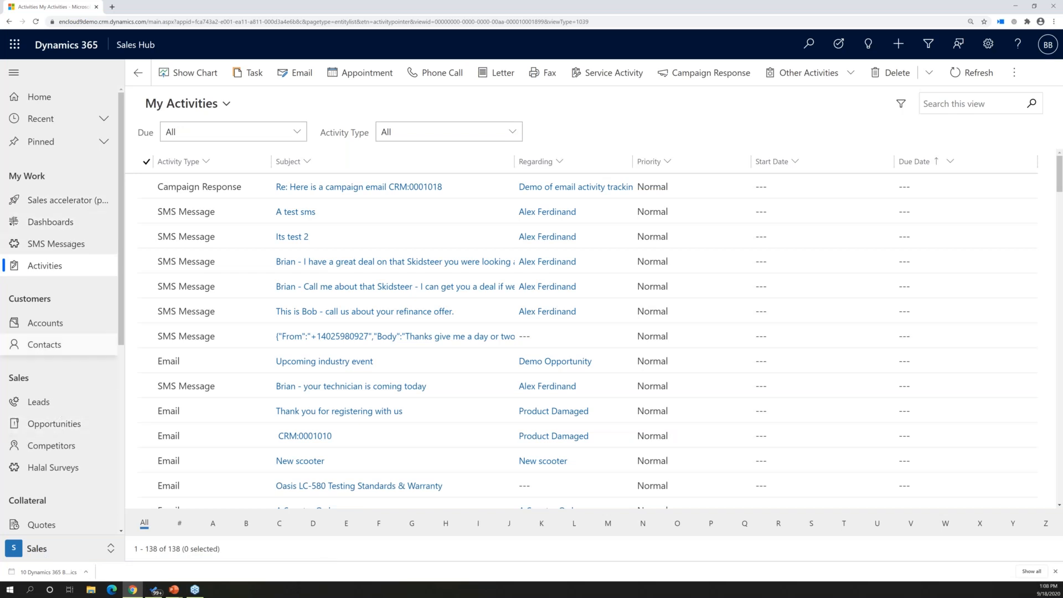
Reopen the personal options, try 50 records per page, and set Records Per Page back to 250
click(985, 46)
click(908, 79)
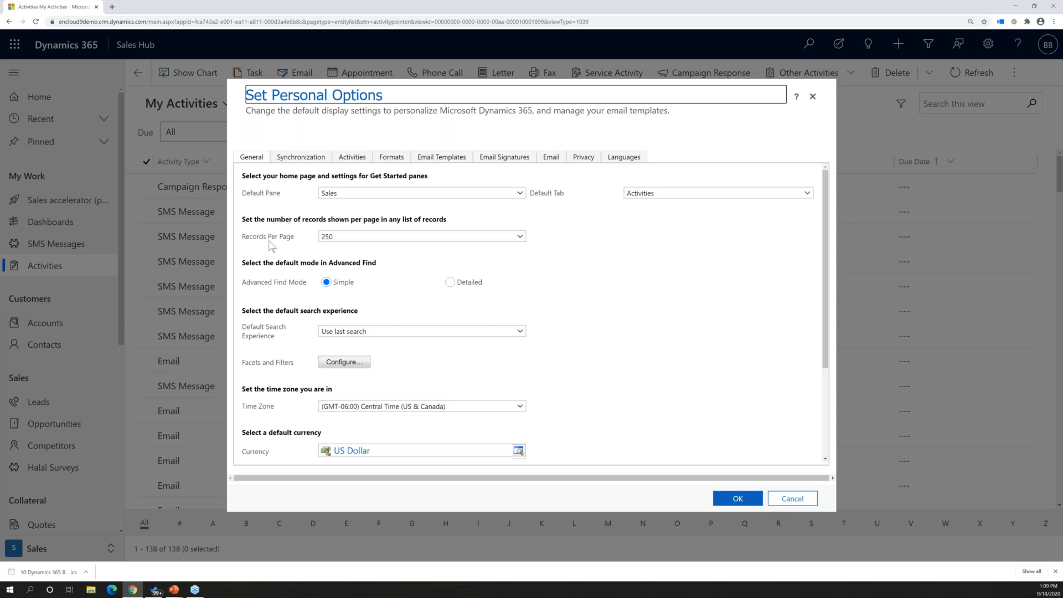
click(350, 242)
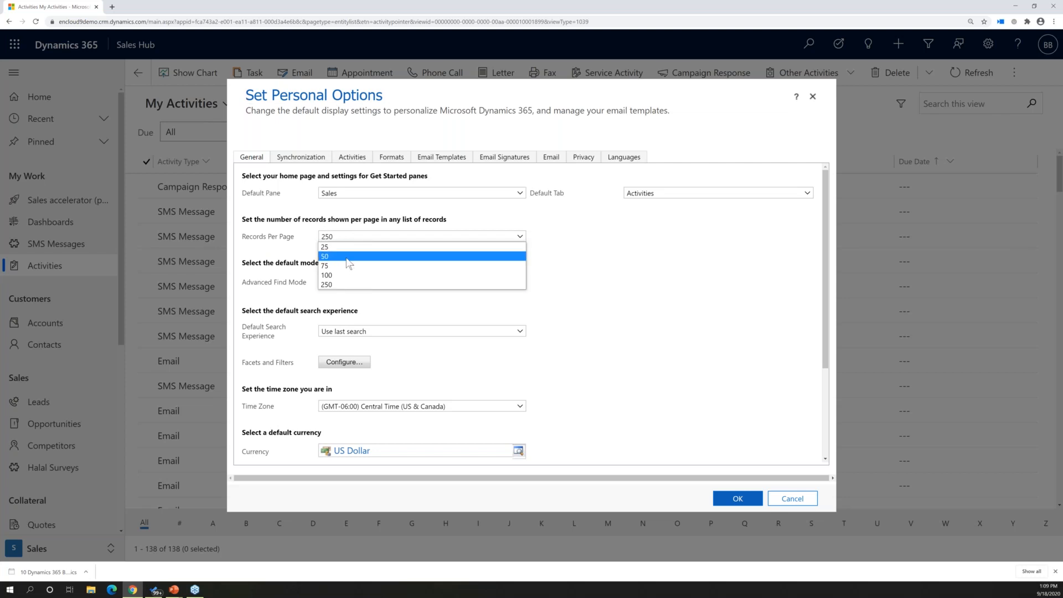
click(349, 256)
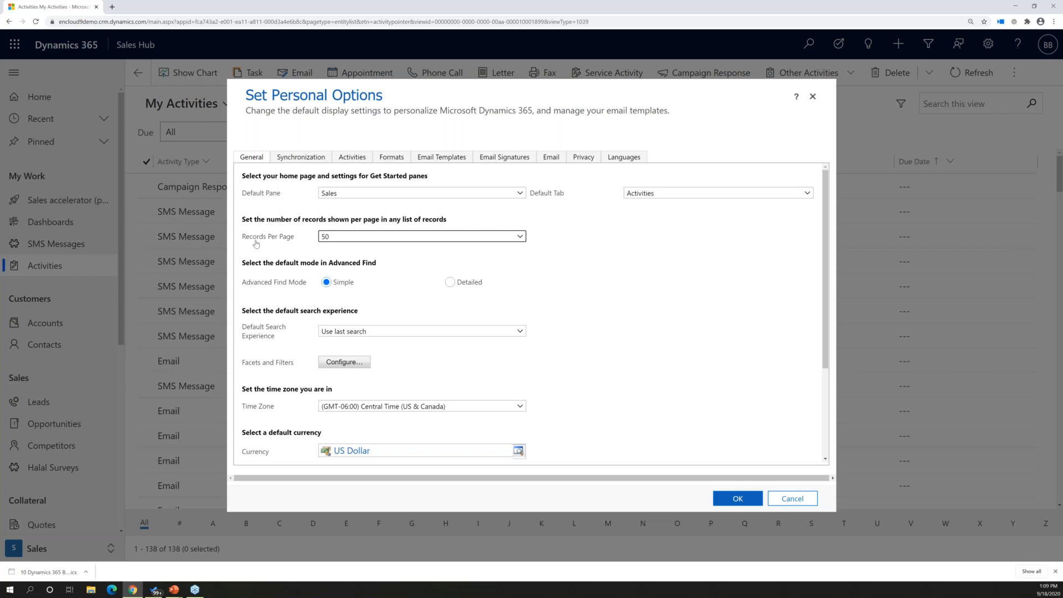
click(337, 238)
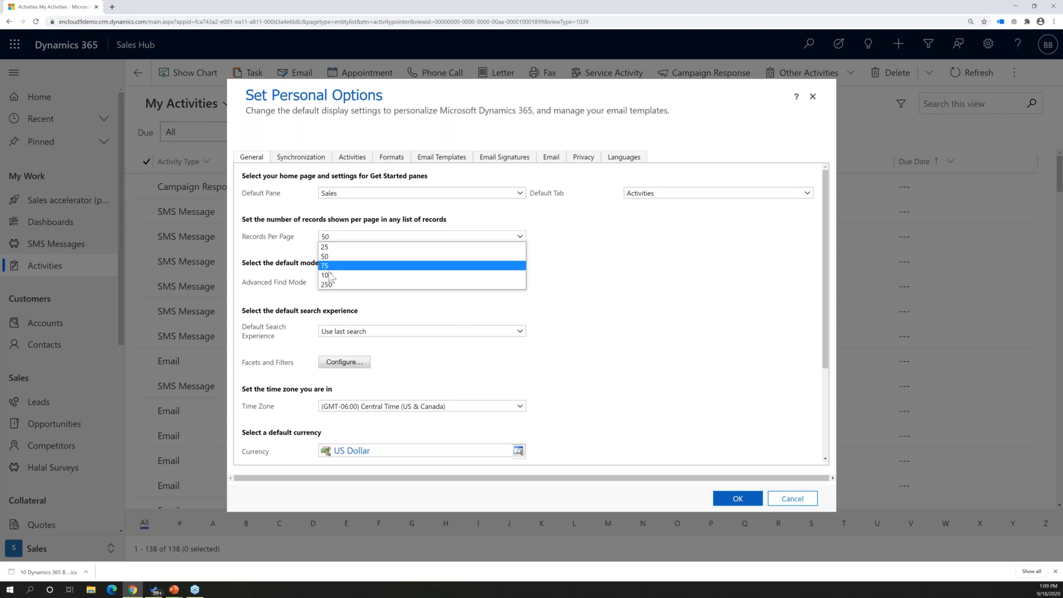
click(328, 285)
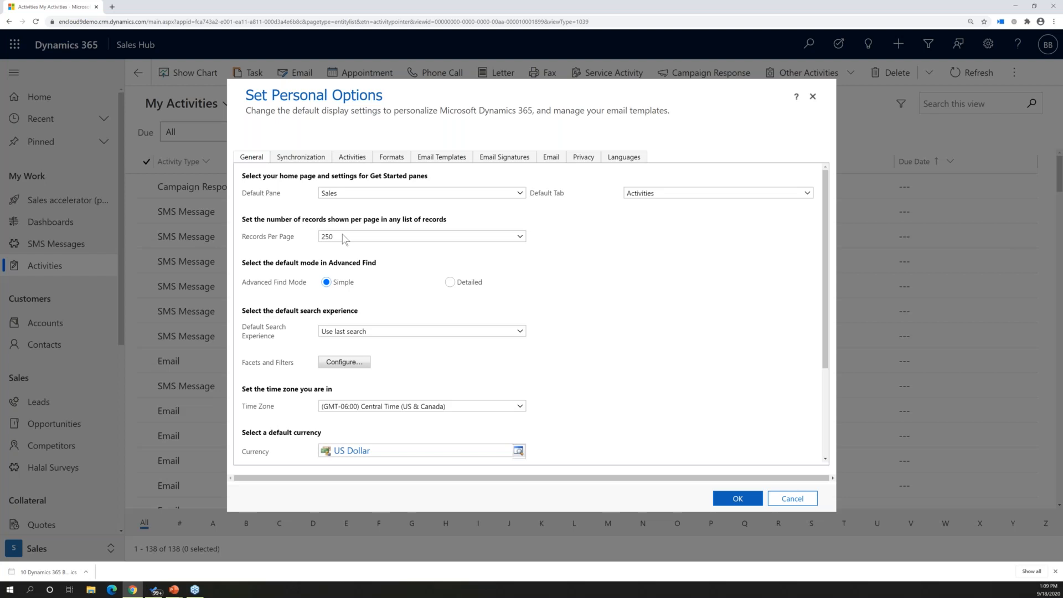
click(343, 237)
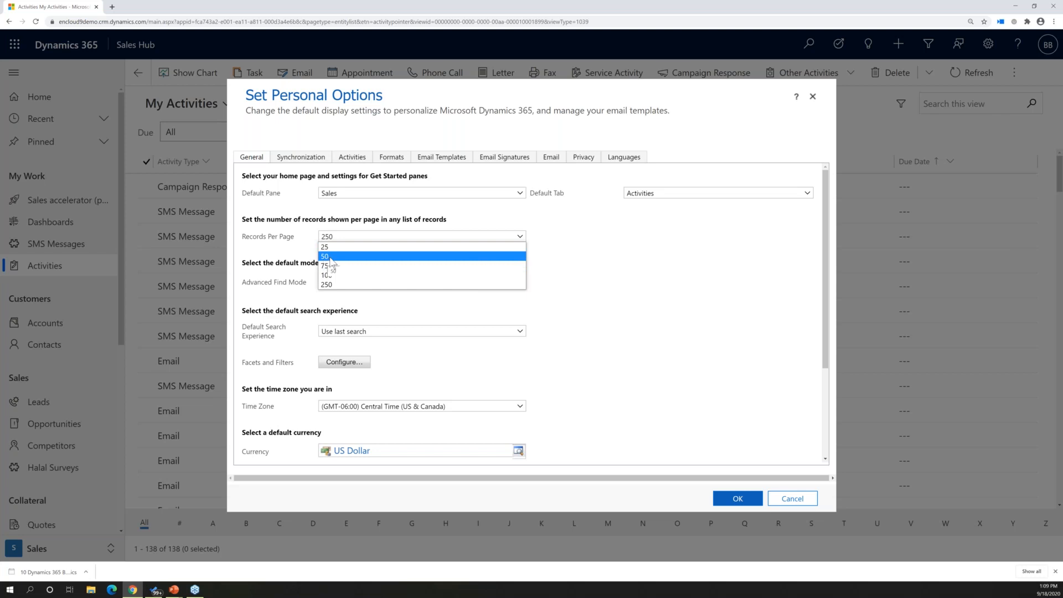
click(328, 285)
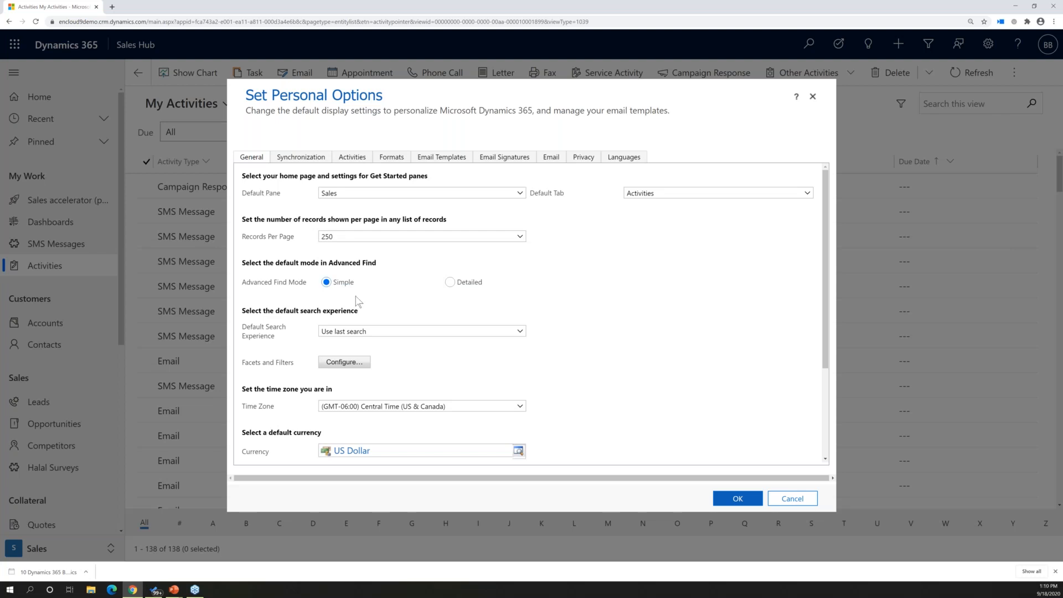
click(341, 238)
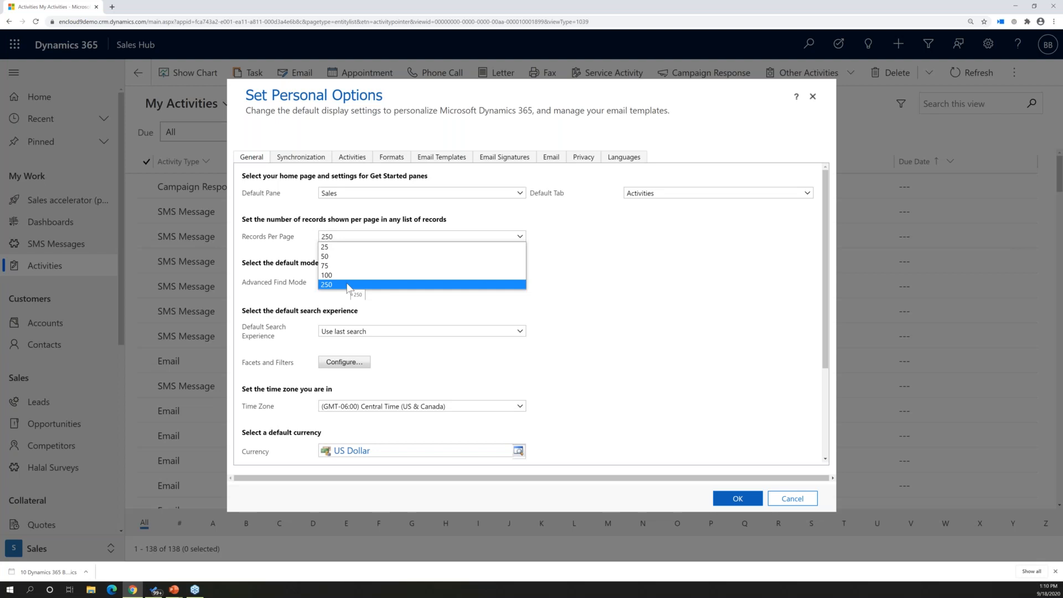
click(713, 308)
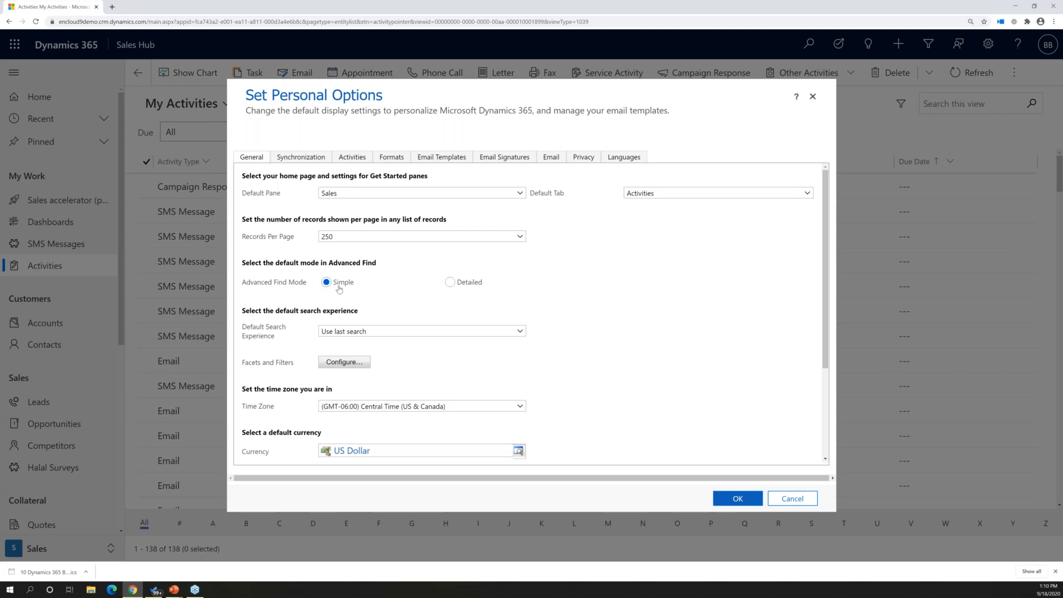
Set the Advanced Find mode to Detailed and the default search experience to Relevance search
click(450, 283)
click(344, 332)
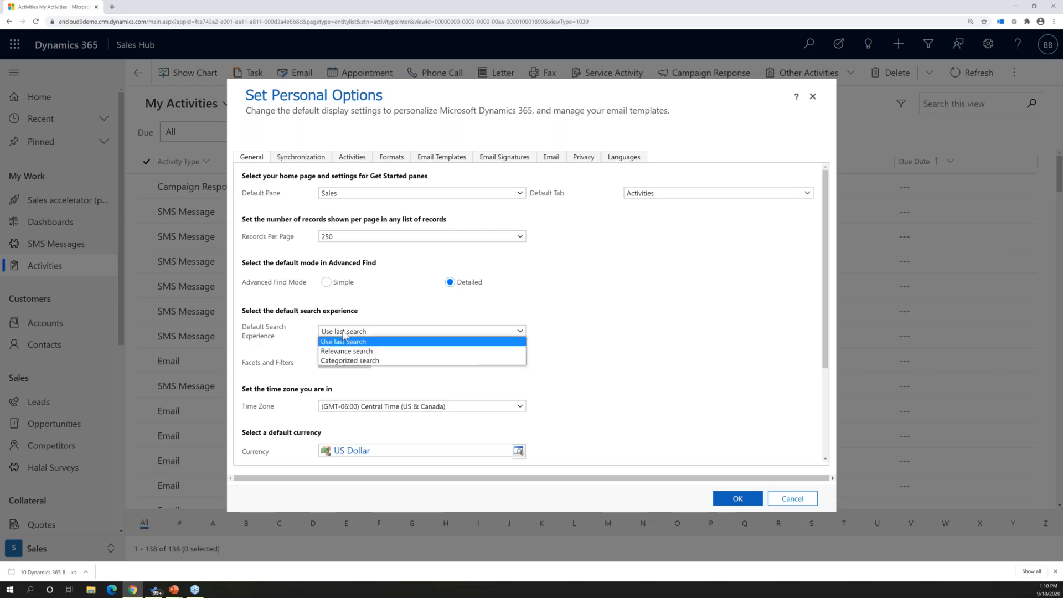
click(360, 353)
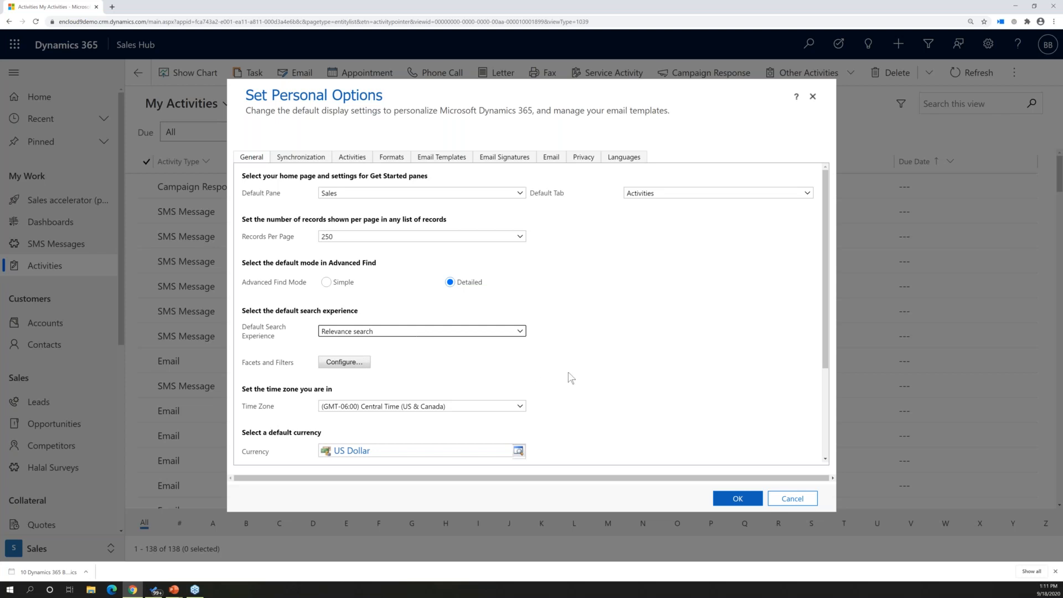
scroll(589, 375, down, 3)
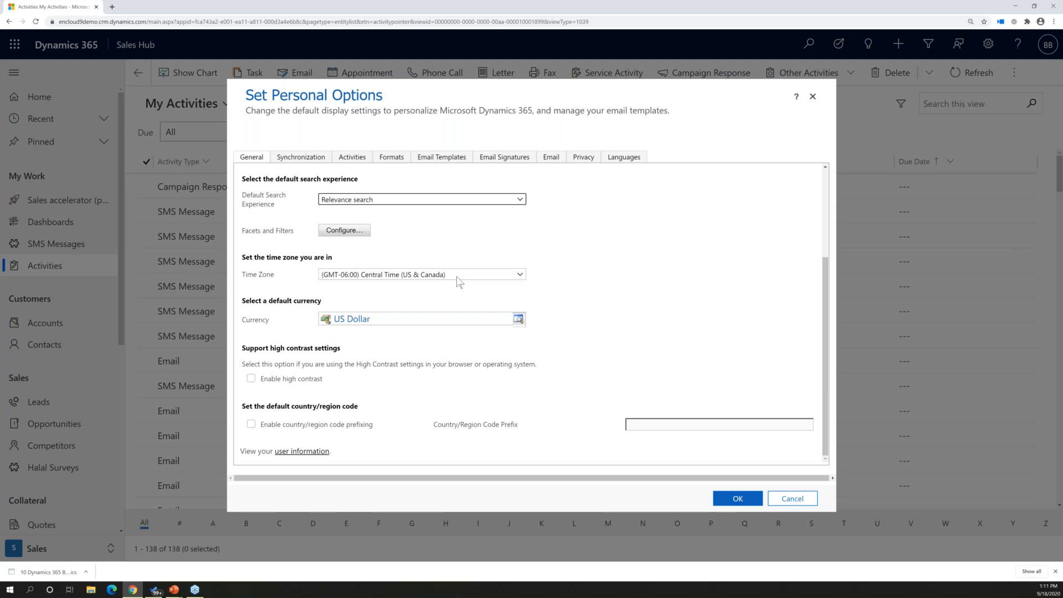
Set the time zone to (GMT-06:00) Central Time (US & Canada) and the default currency to US Dollar
click(361, 275)
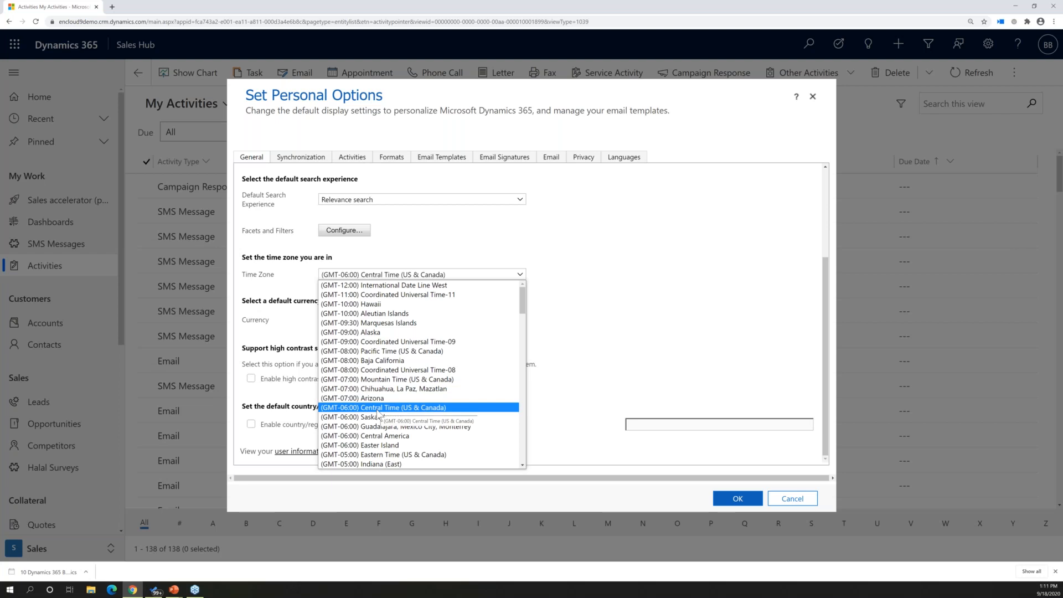
click(378, 409)
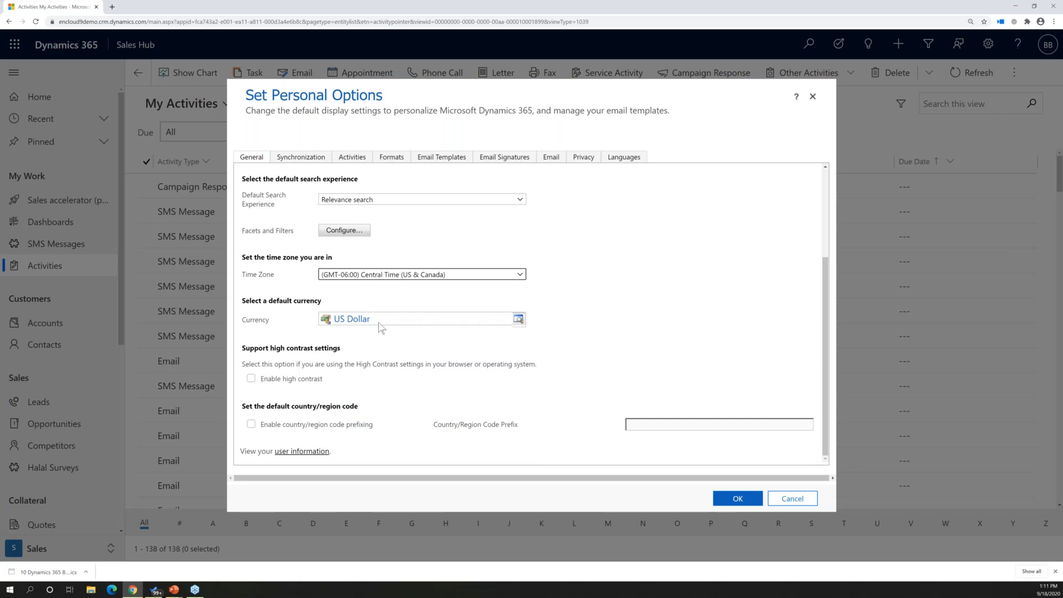
click(520, 322)
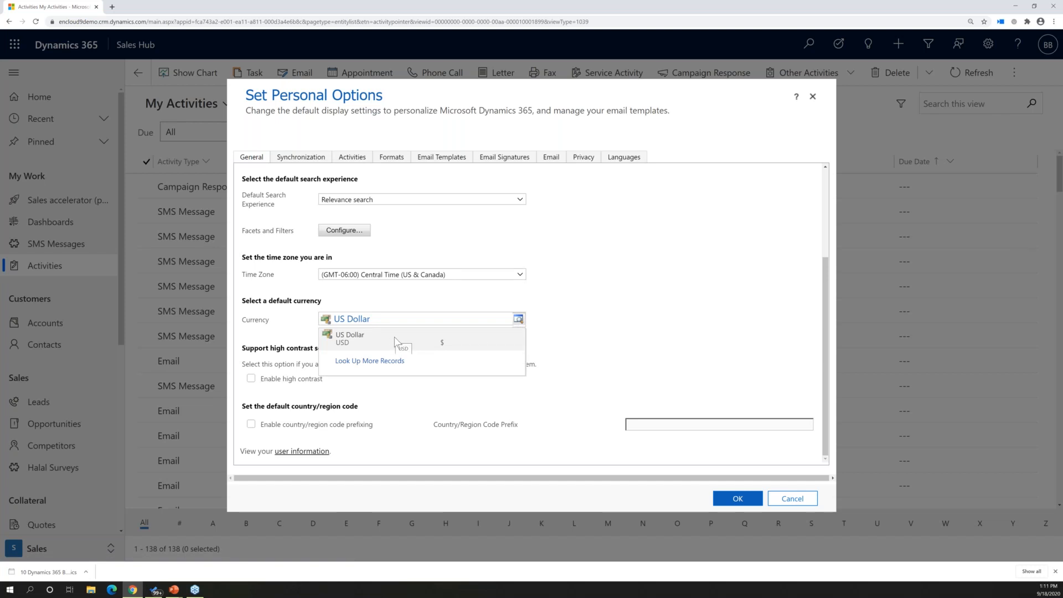
click(361, 340)
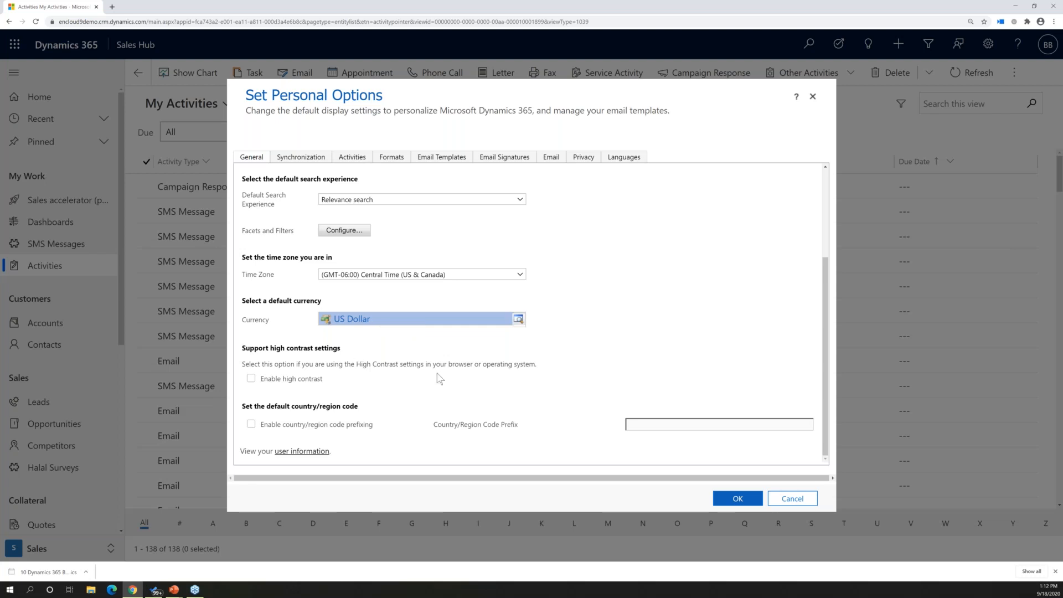
Examine the activity, format and email template options, including the type choices for a new template, and cancel the new template
scroll(397, 352, up, 3)
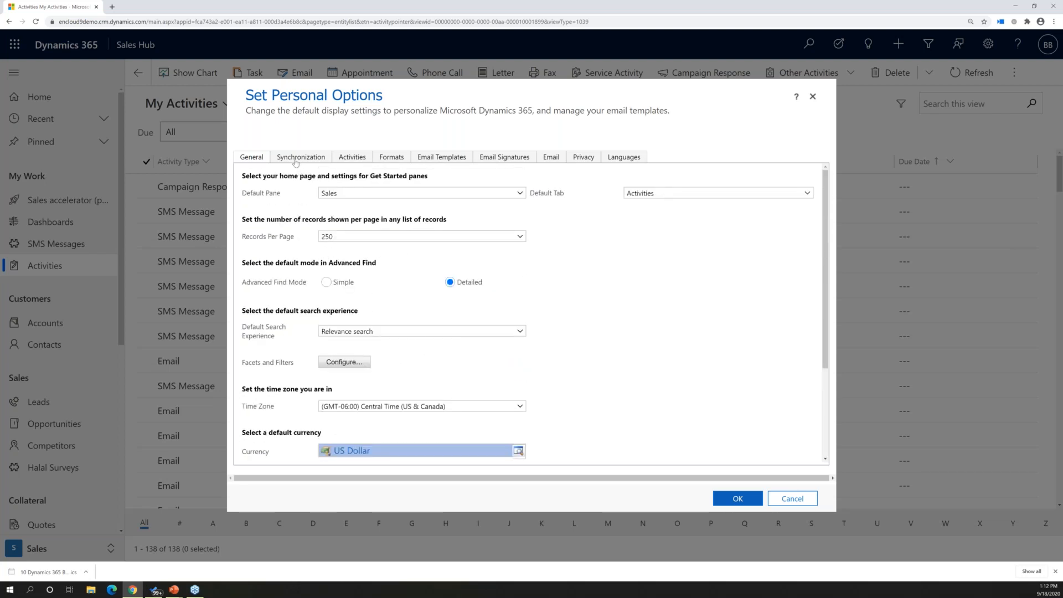
click(350, 160)
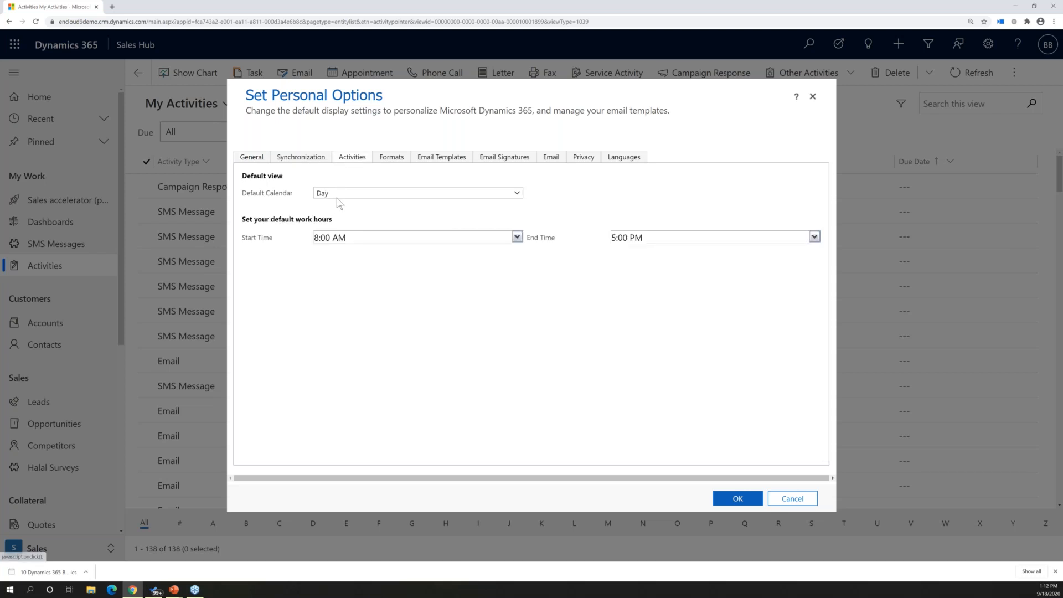
click(388, 159)
click(435, 160)
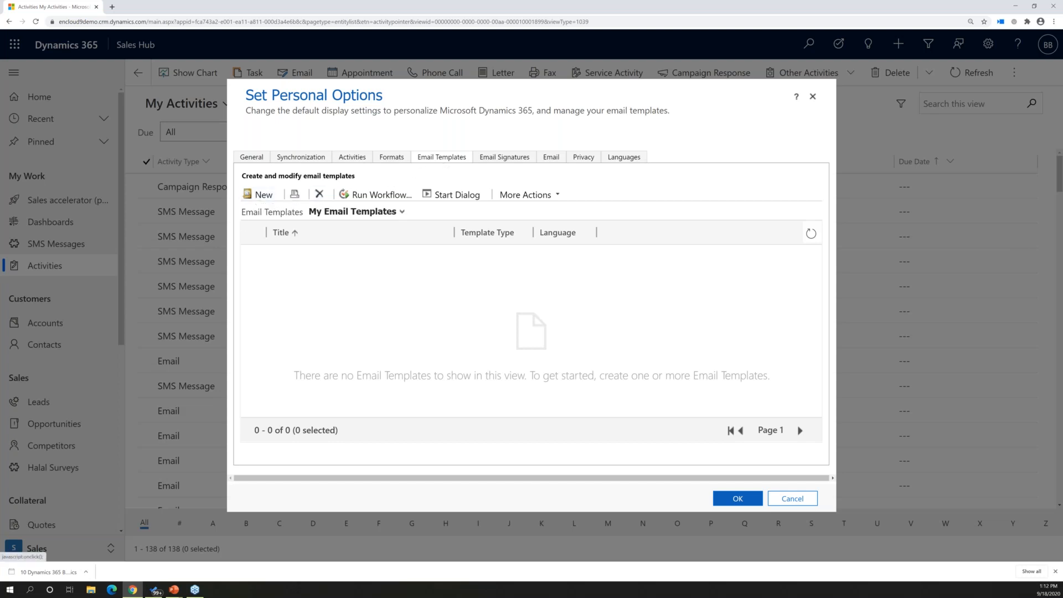
click(251, 197)
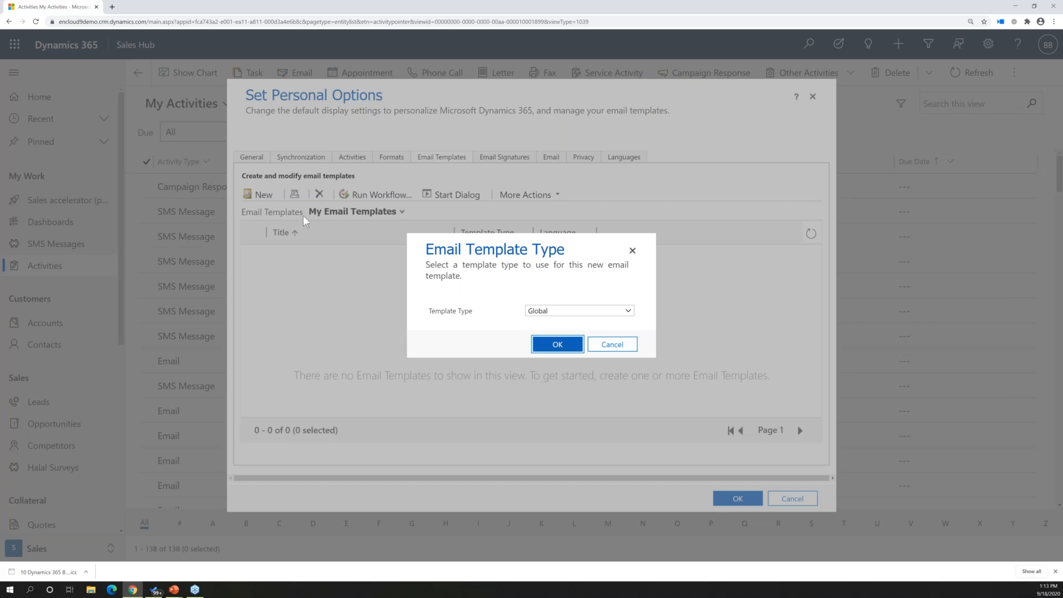
click(558, 345)
click(556, 348)
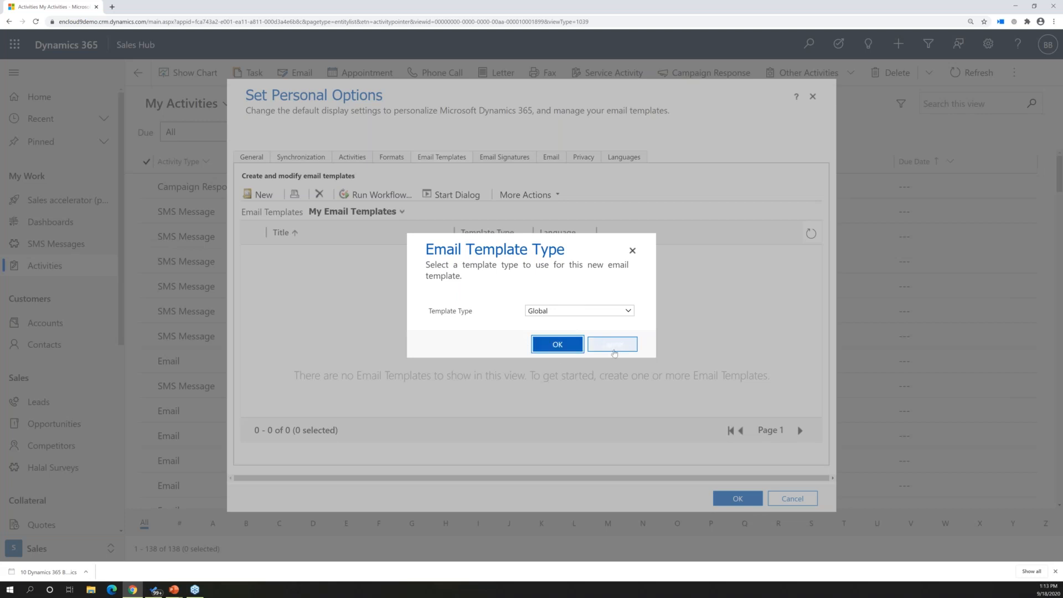
click(612, 346)
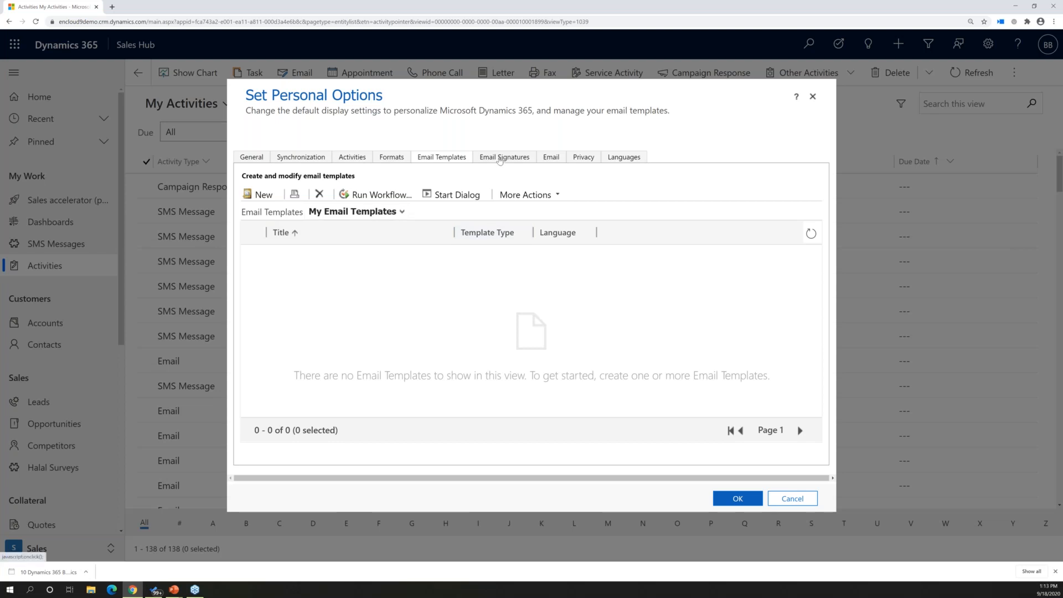
Create a new email signature in a widened editor window and title it "default signature"
click(500, 161)
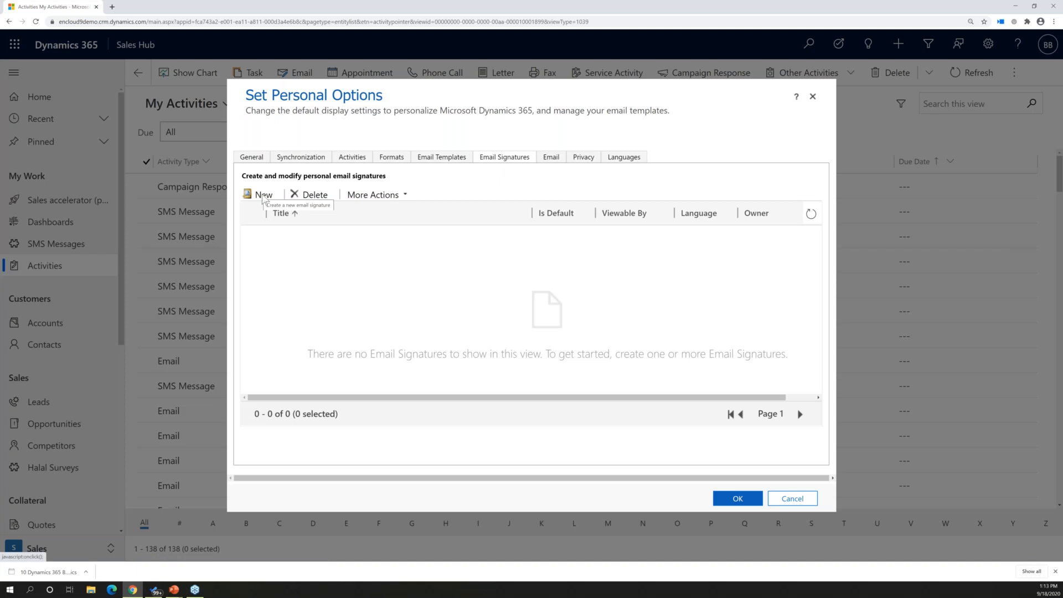
click(265, 198)
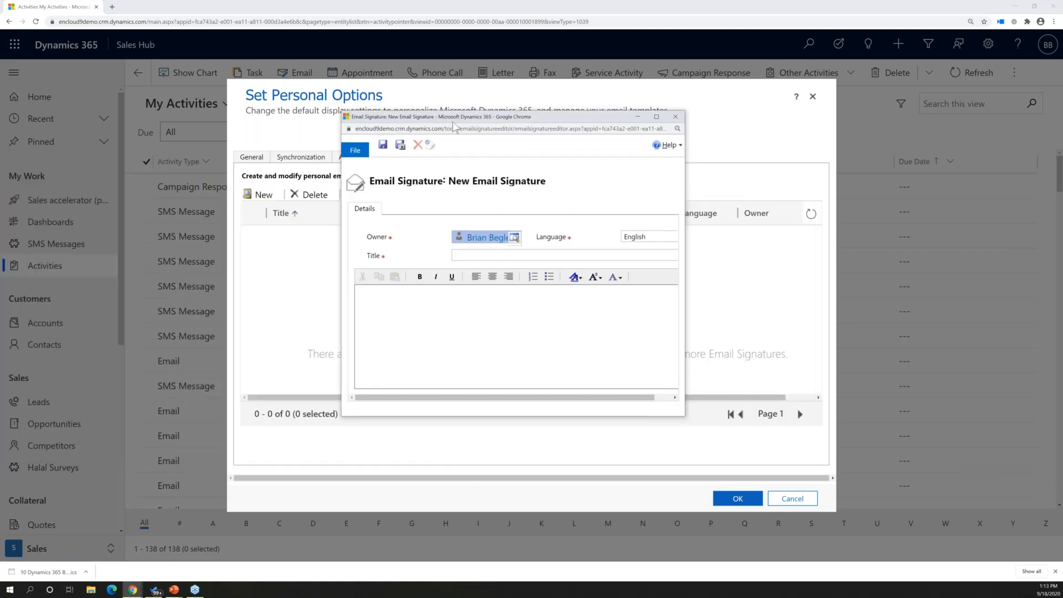
drag(685, 312, 931, 321)
click(485, 254)
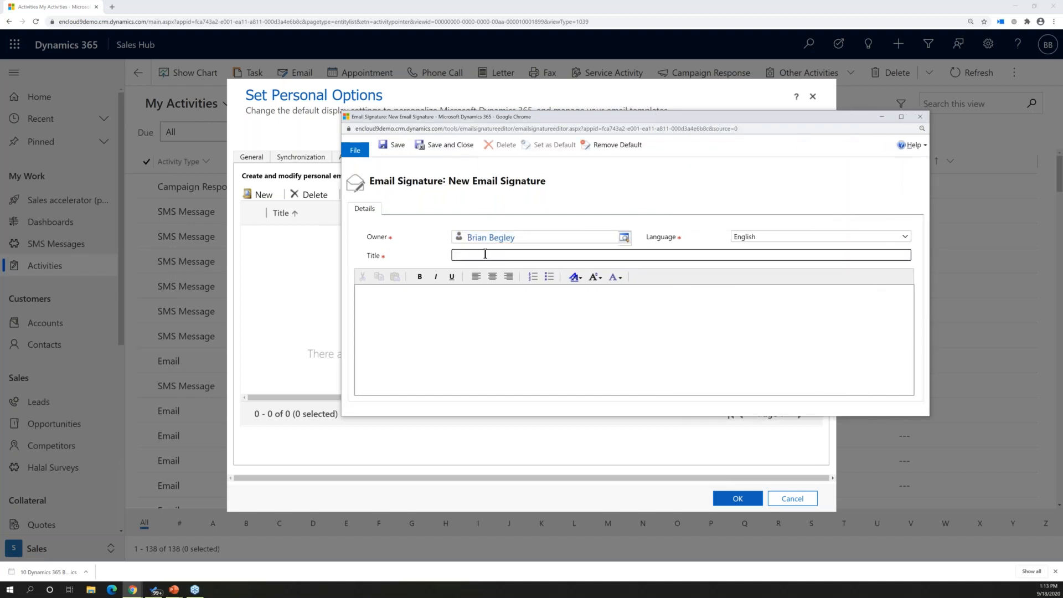
text(default signature)
key(Tab)
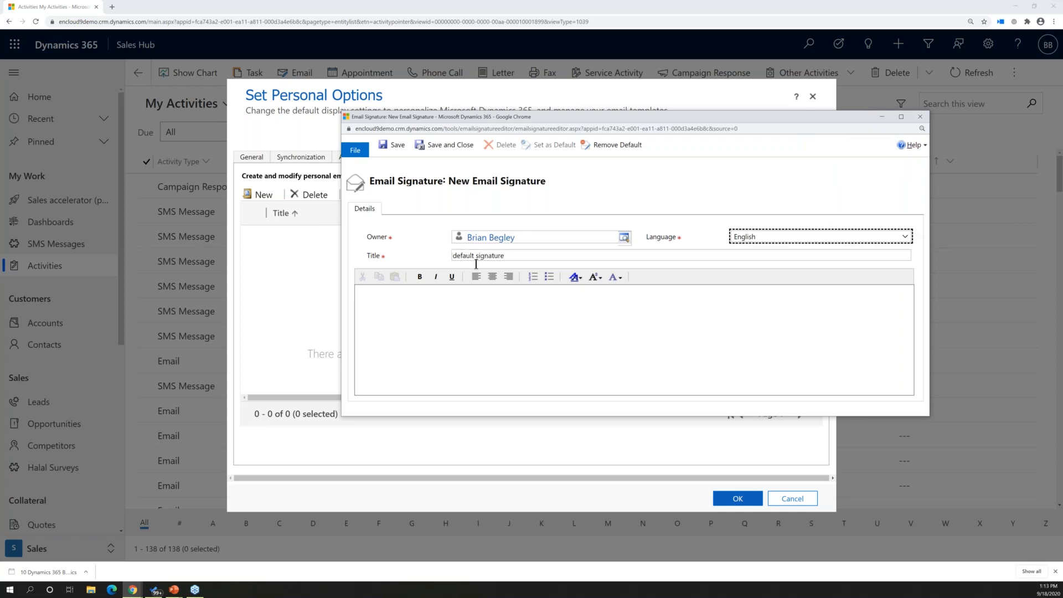
Write the signature body with the owner's full name, "Owner" and "enCloud9" on separate lines
click(379, 301)
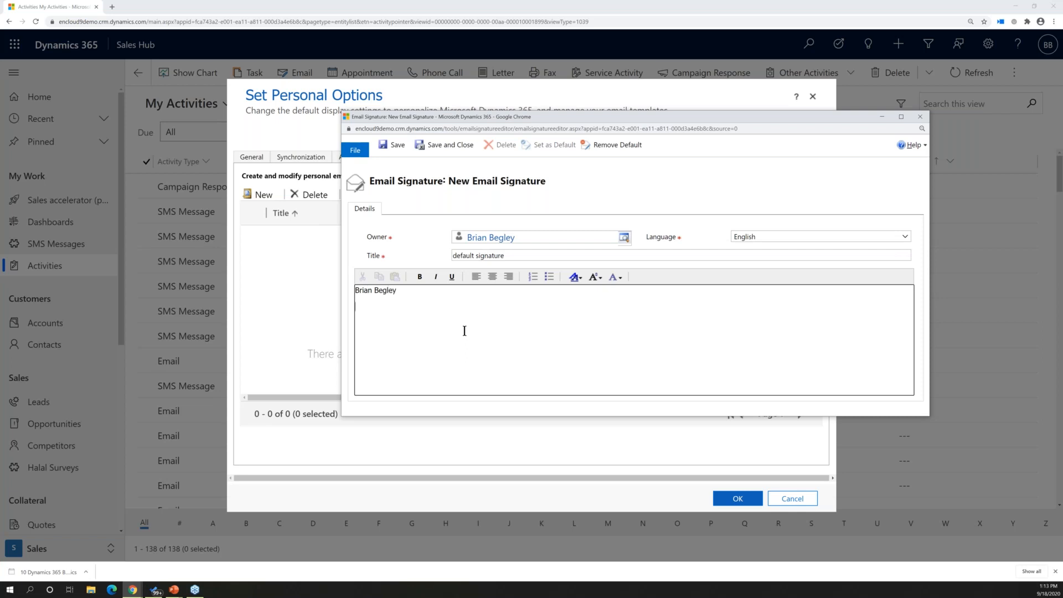
key(Return)
key(Return)
Make the word "Owner" in the signature bold at 14 points, and save and close the signature
double_click(381, 307)
click(420, 277)
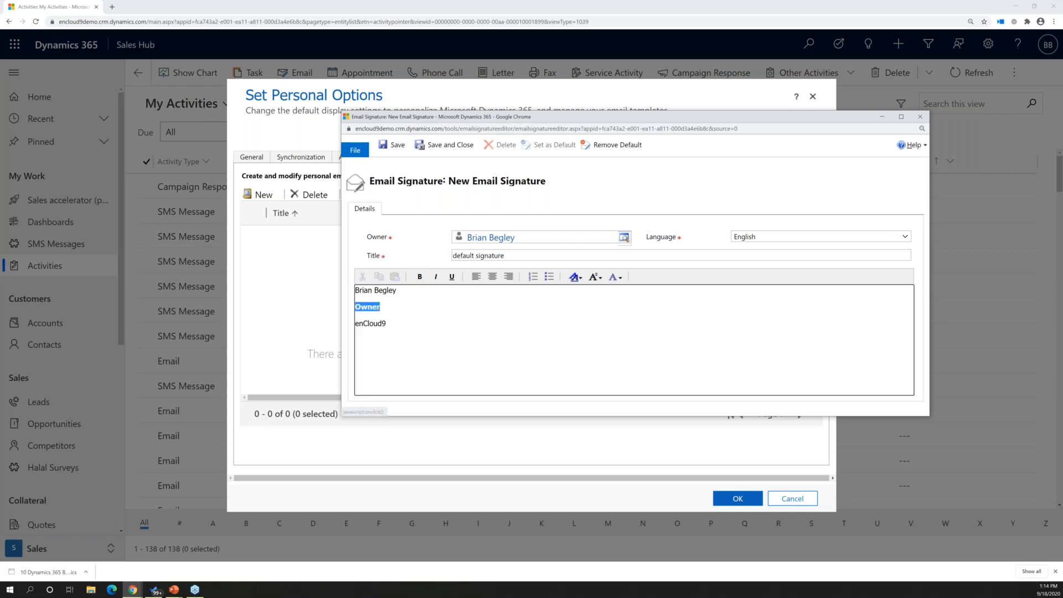
click(593, 279)
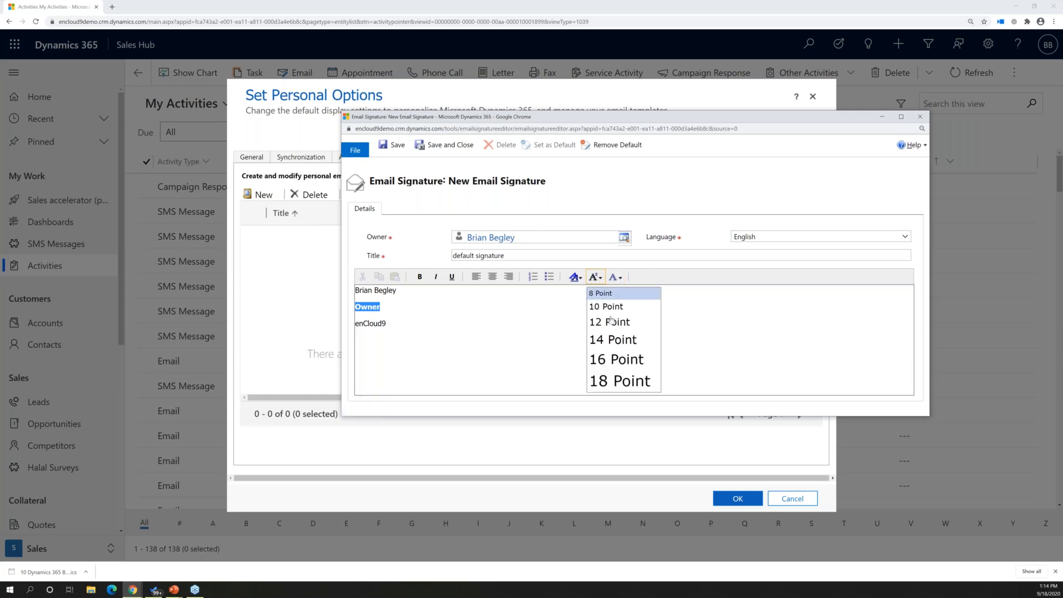
click(612, 340)
click(449, 339)
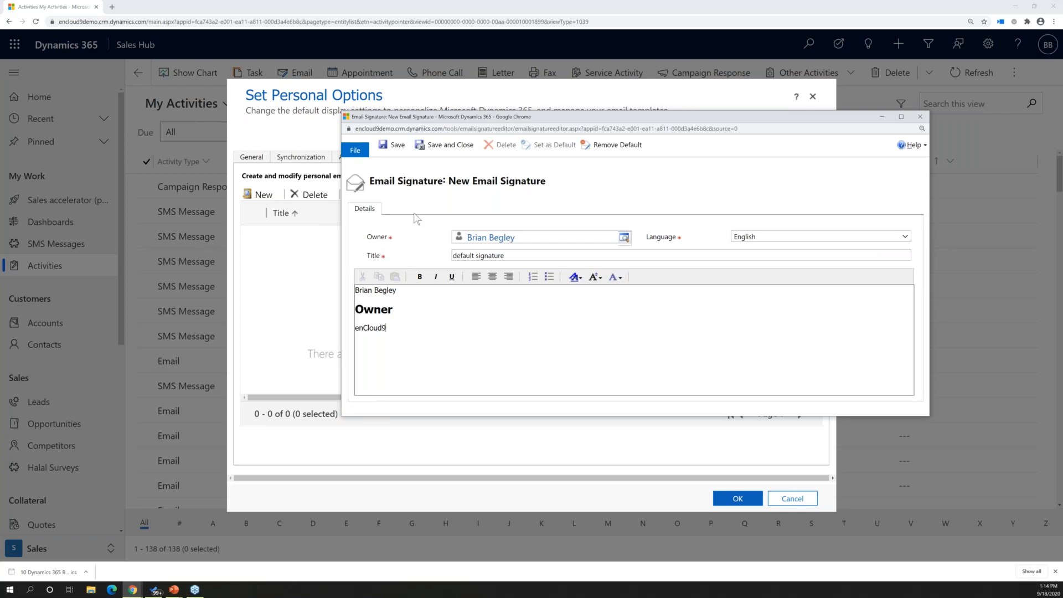
click(401, 149)
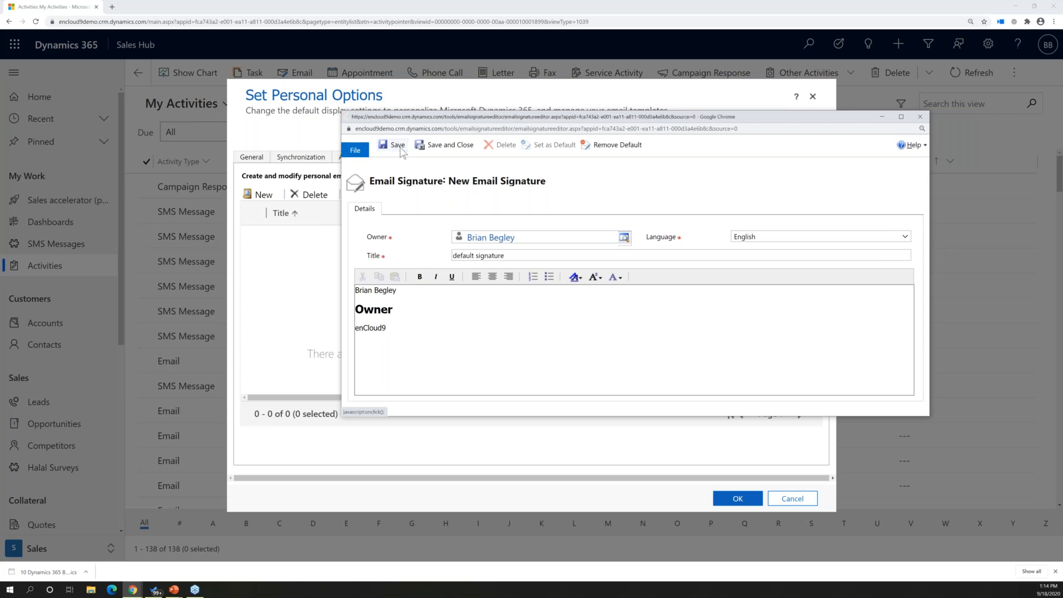
click(920, 118)
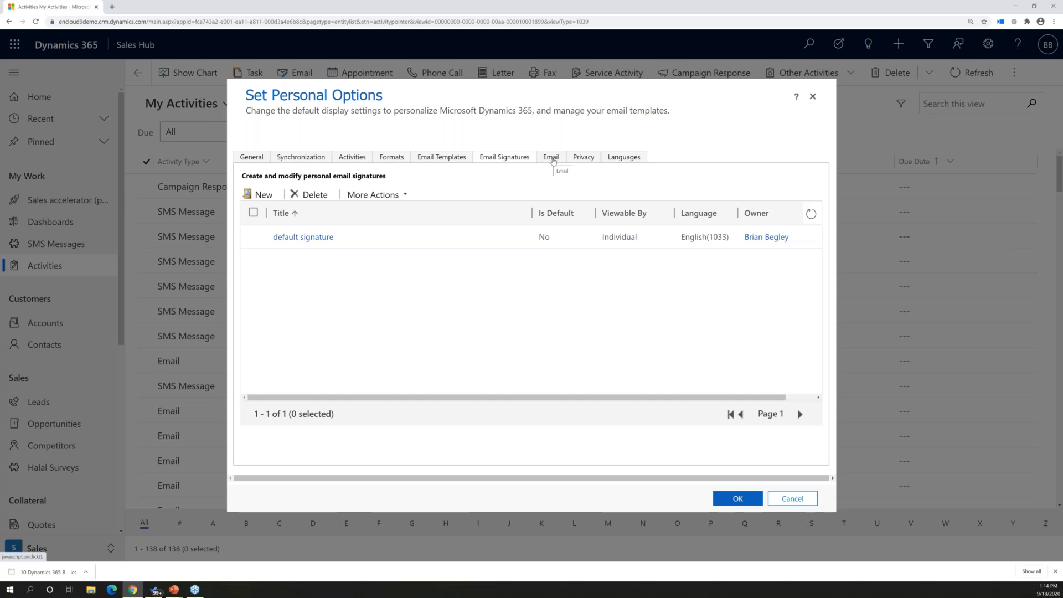
Set email tracking to "Email messages from Dynamics 365 Leads, Contacts and Accounts", leaving other users allowed to send email on your behalf
click(553, 161)
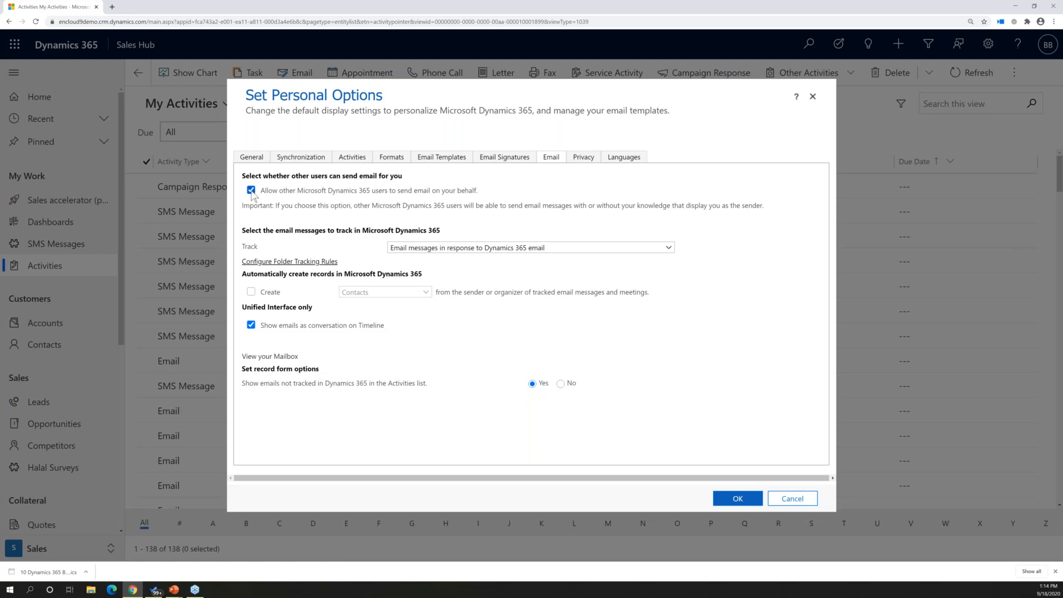
click(472, 194)
click(473, 194)
click(448, 194)
click(453, 192)
click(440, 249)
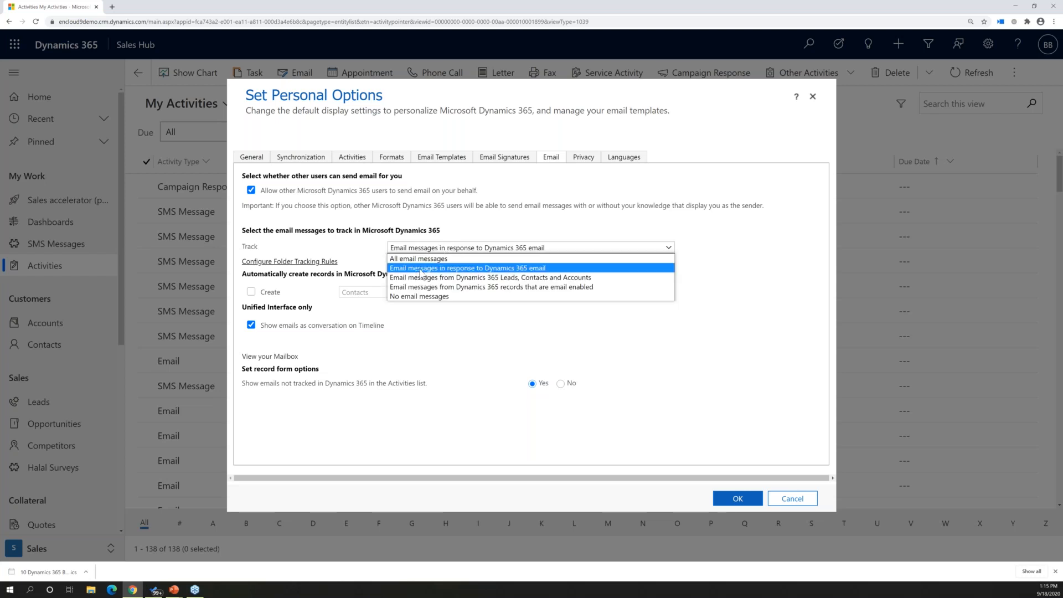
click(453, 277)
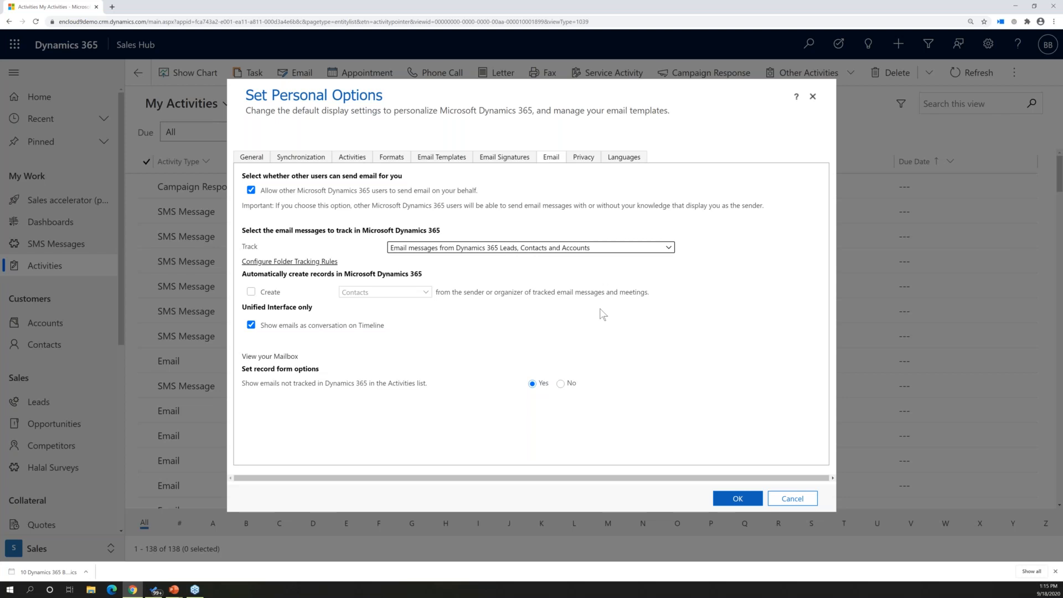
Try automatic record creation from tracked email senders, check the available record types, and turn the option off again
click(252, 294)
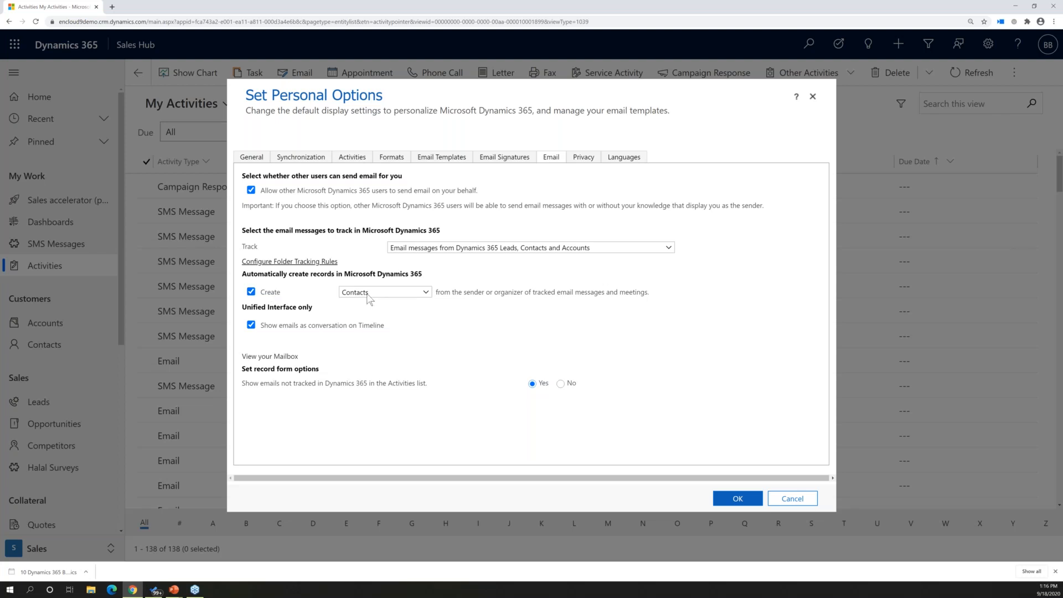
click(269, 293)
drag(281, 293, 277, 293)
click(277, 297)
click(397, 294)
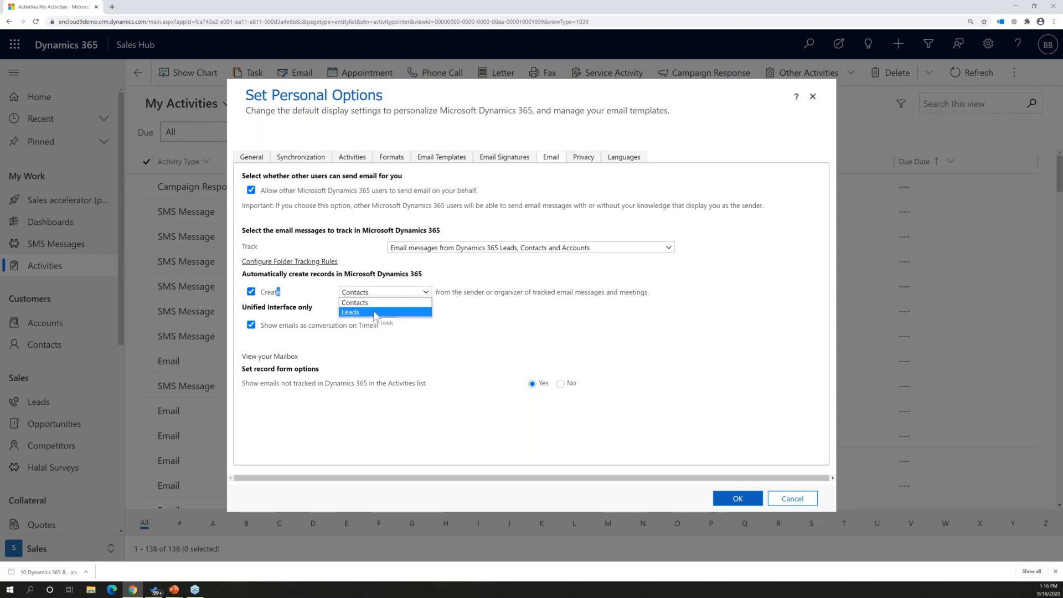
click(251, 291)
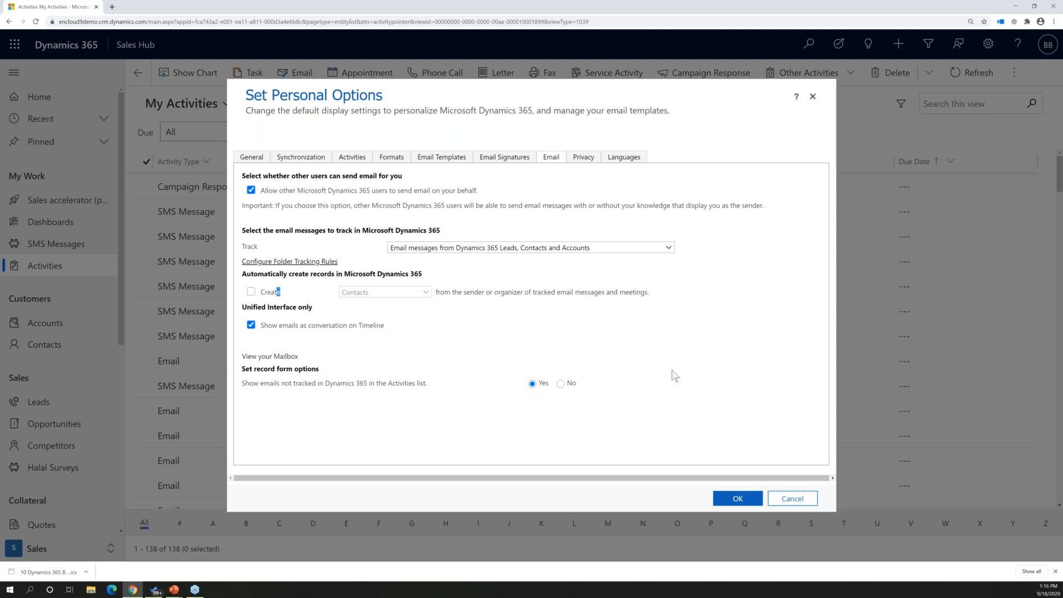
Check the privacy options for error reporting and save the personal options
click(584, 158)
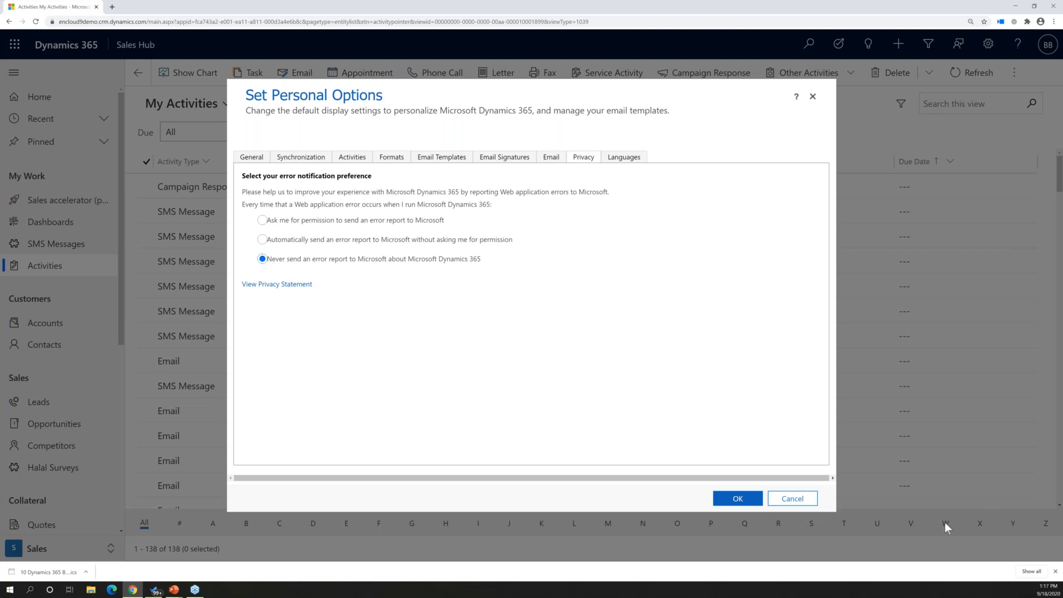
click(744, 502)
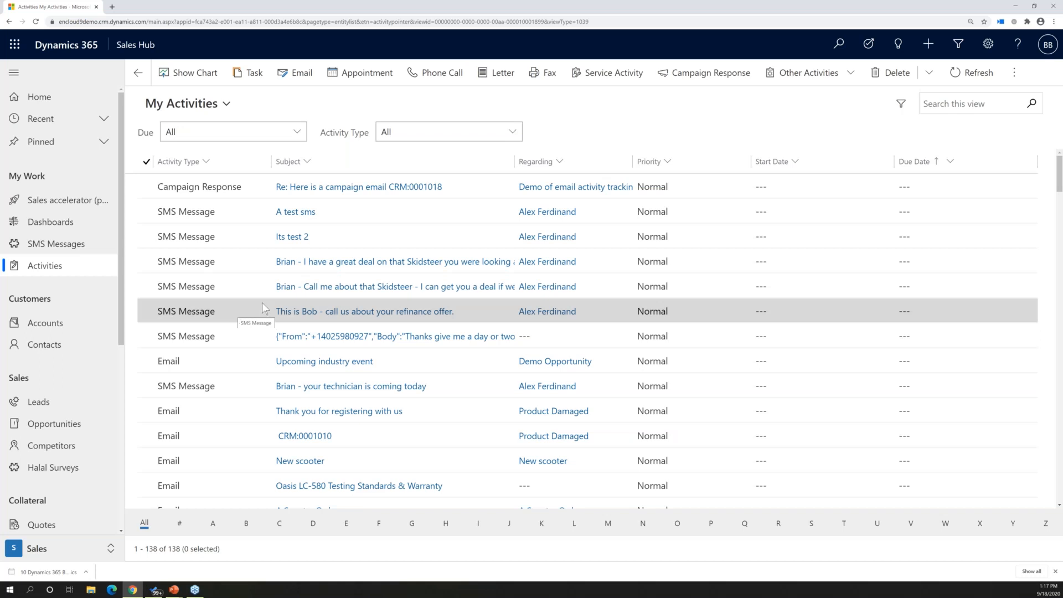
Open the global search, switch it from Relevance Search to Categorized Search, and search for the customer's last name
click(810, 42)
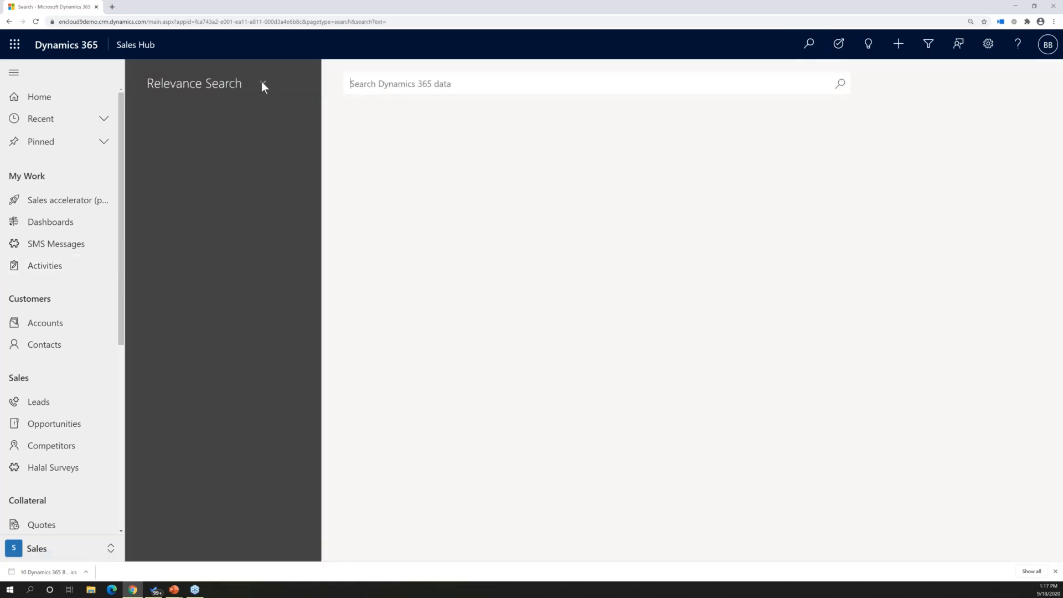
click(262, 83)
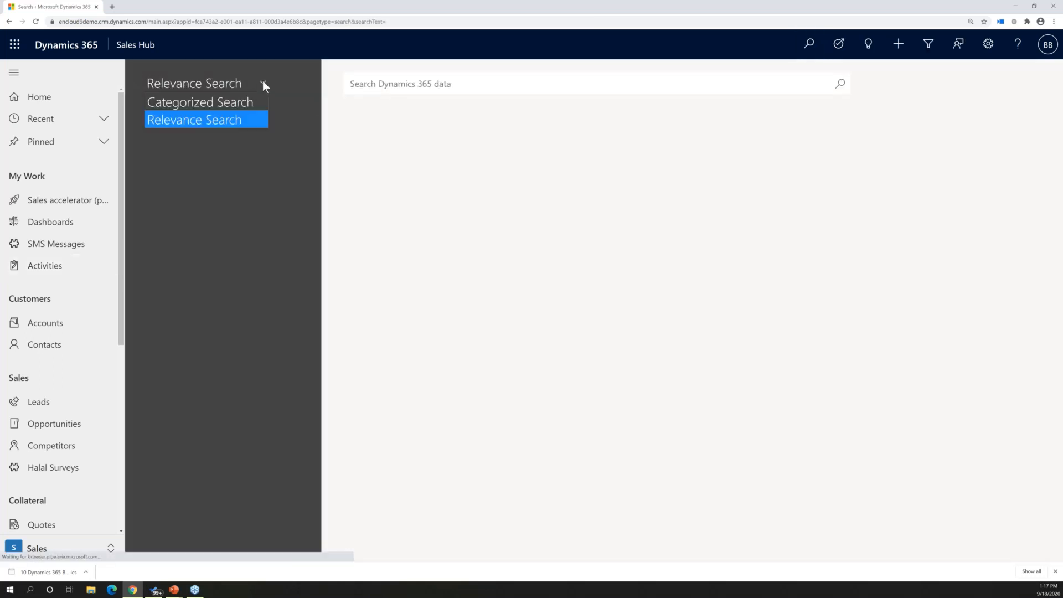
click(245, 105)
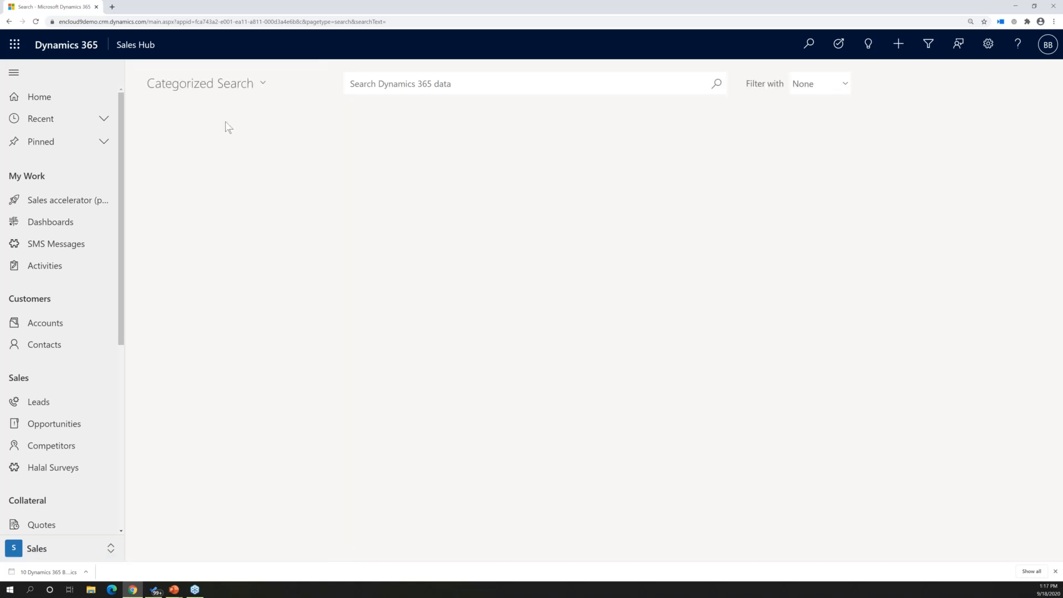
click(386, 88)
text(caniglia)
key(Return)
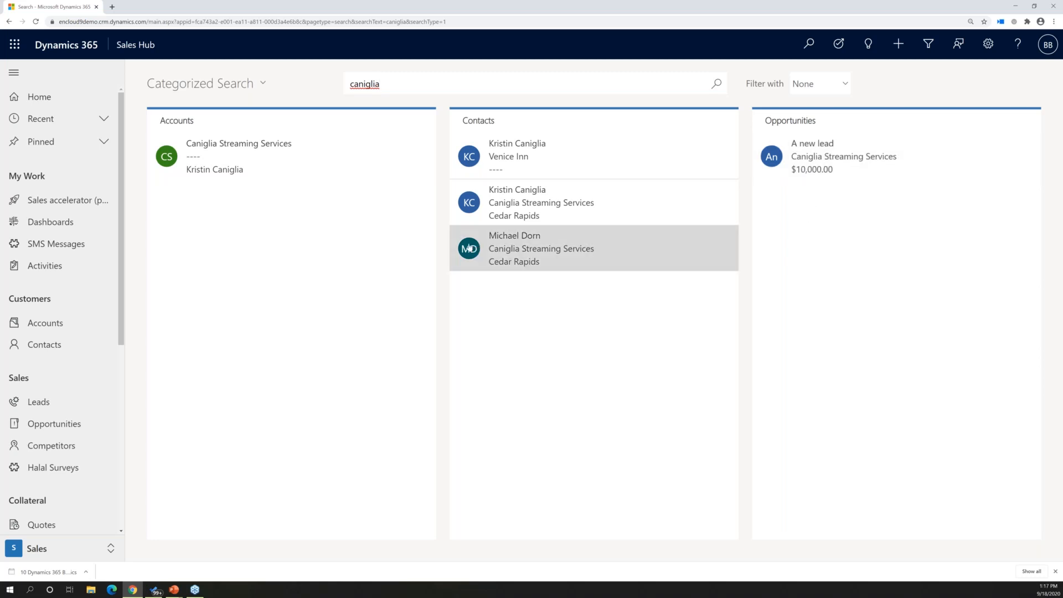
Replace the search term and run a categorized search for "valley stream"
key(BackSpace)
key(BackSpace)
key(BackSpace)
key(BackSpace)
key(BackSpace)
key(BackSpace)
key(BackSpace)
key(BackSpace)
text(valley stream)
key(Return)
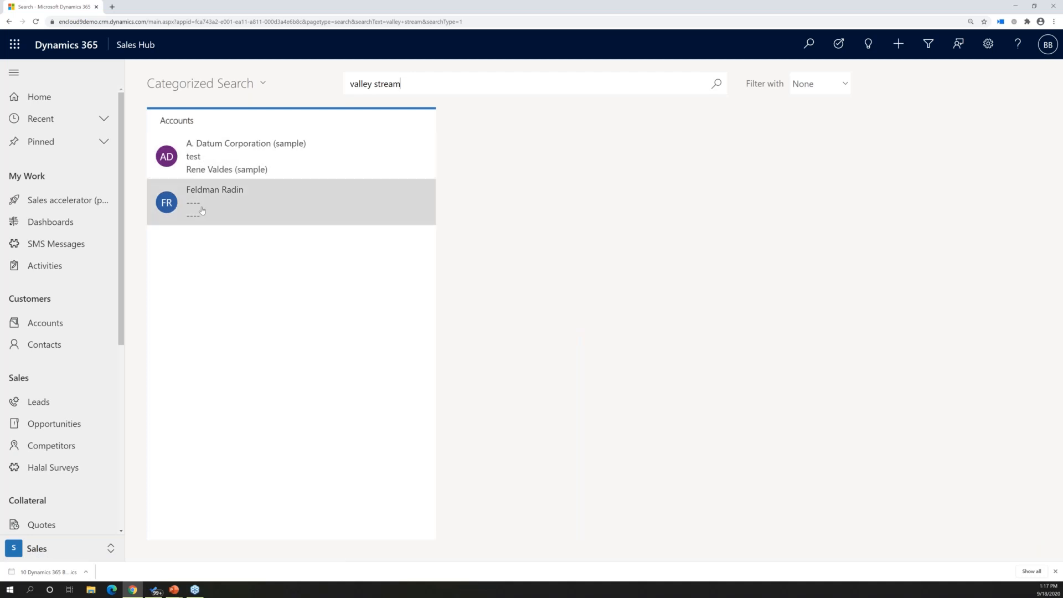
Shorten the search term to "stream" and run the categorized search again
drag(373, 83, 257, 80)
key(Delete)
key(Delete)
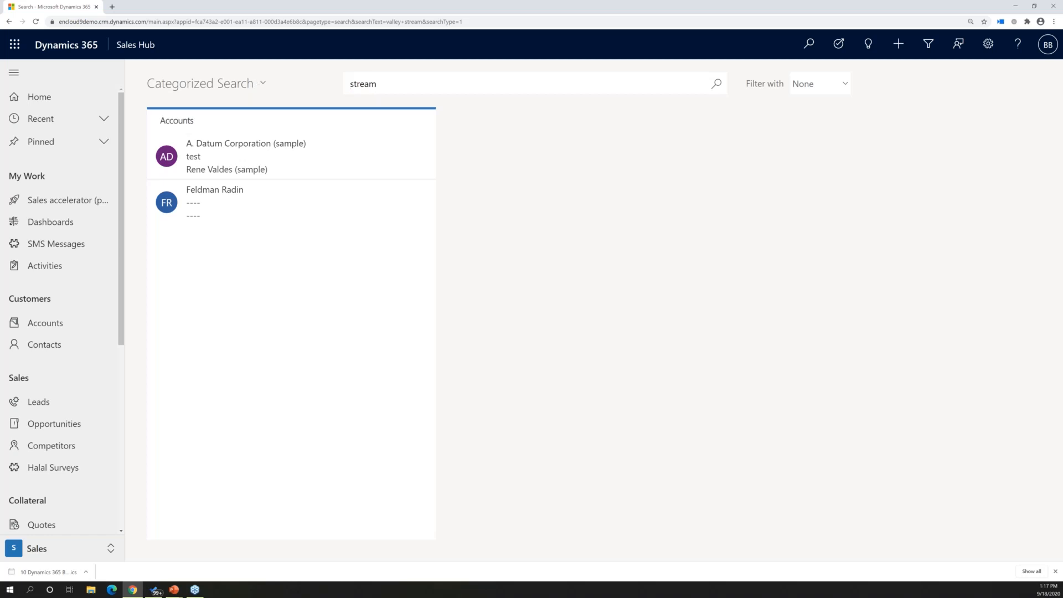
key(Return)
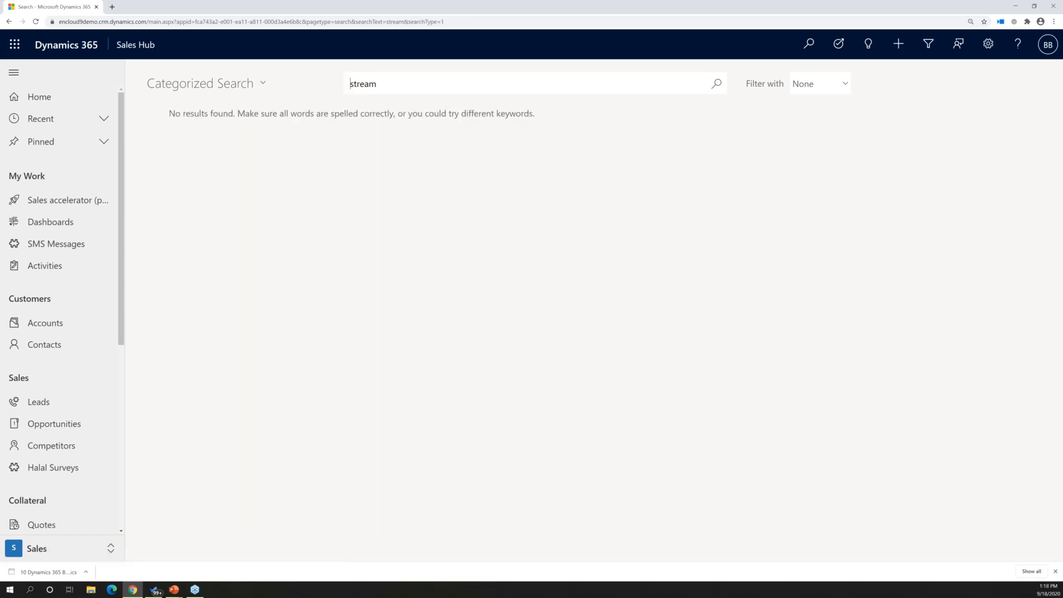
Add a leading asterisk wildcard to the search term and run the categorized search for "*stream"
text(*)
key(Return)
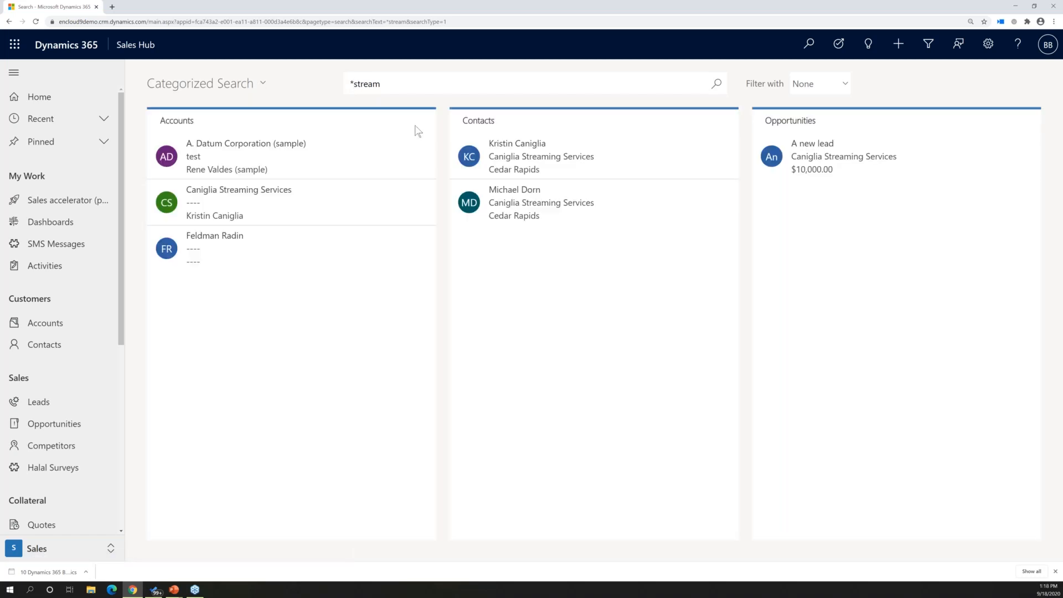
drag(353, 84, 331, 83)
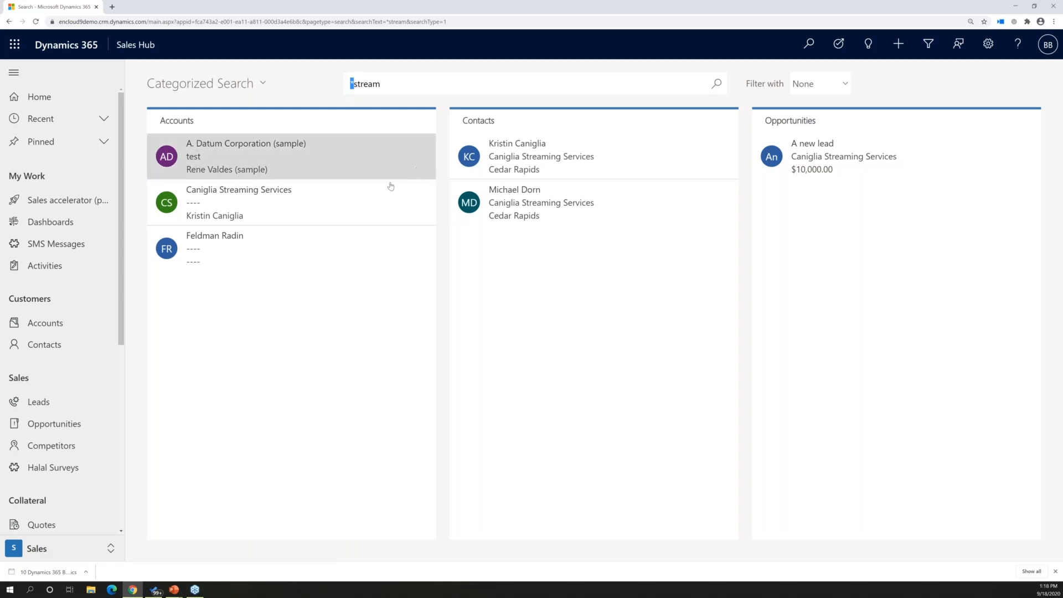
Switch to Relevance Search, replace the term with "Valley Stream", run the search and review the results
click(262, 84)
click(222, 121)
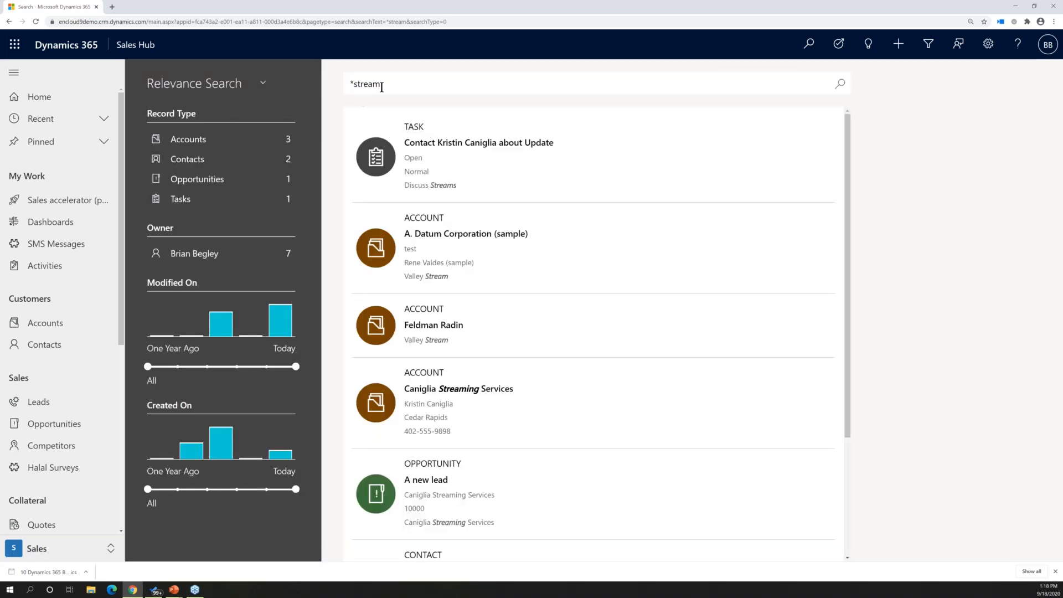
drag(384, 83, 318, 82)
key(BackSpace)
text(Valley Stream)
key(Return)
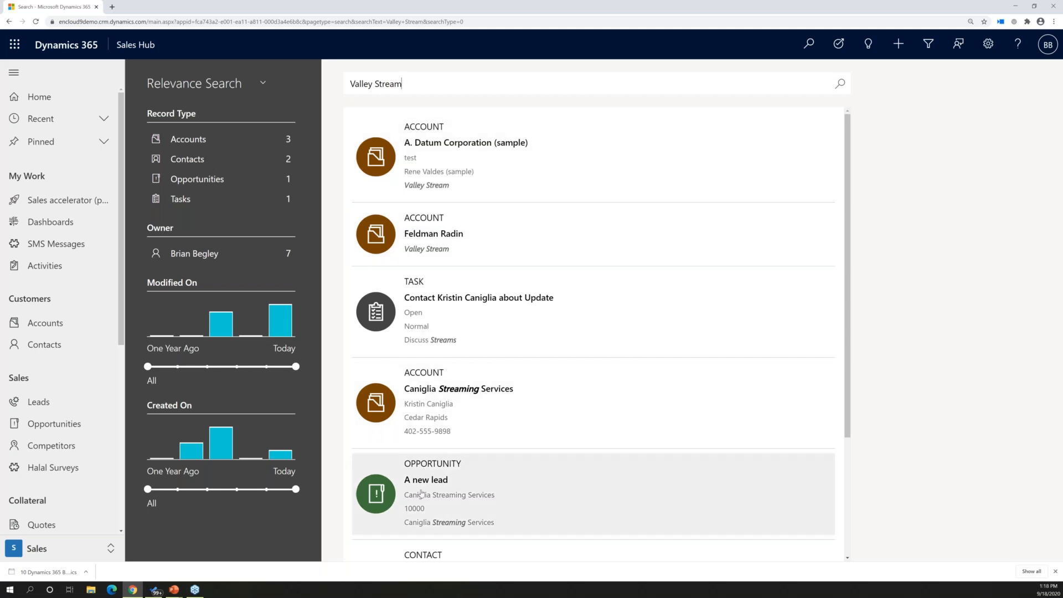
scroll(451, 477, down, 1)
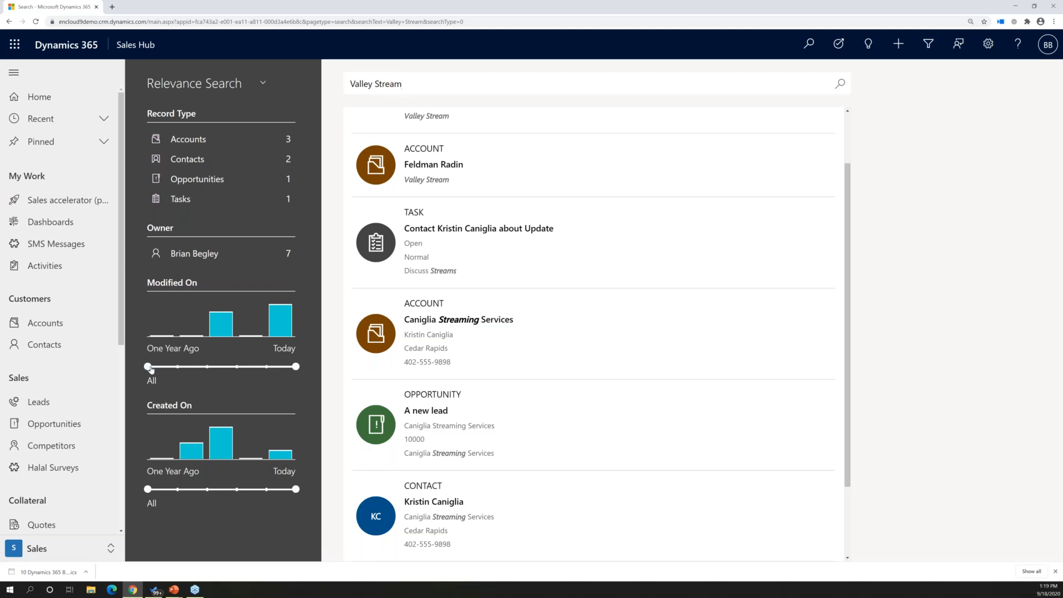
Try different Modified On ranges on the Valley Stream results, reset the range to All, and filter to Accounts
drag(149, 368, 239, 370)
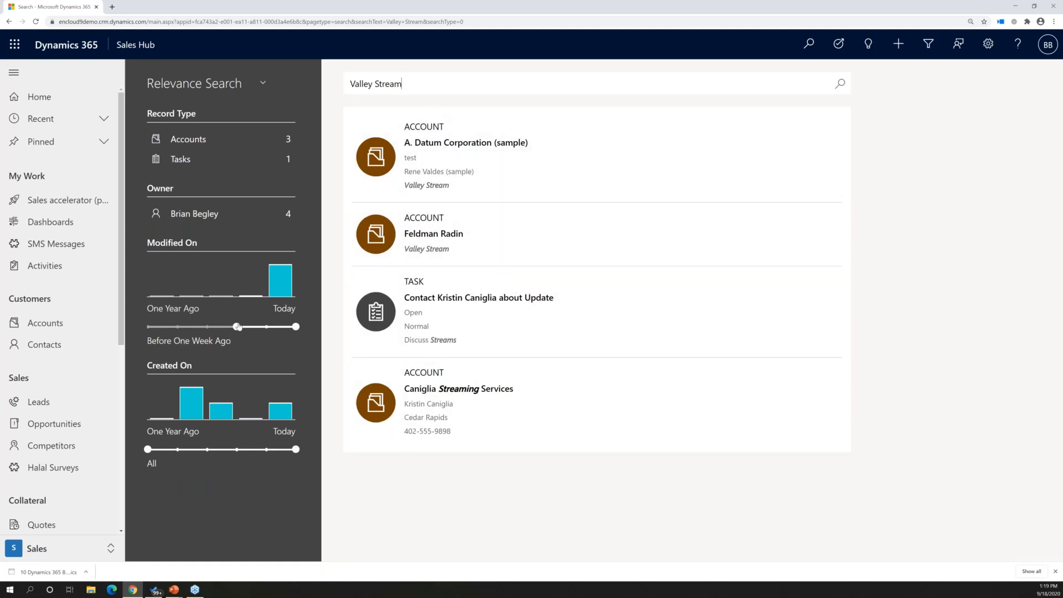
drag(207, 327, 177, 326)
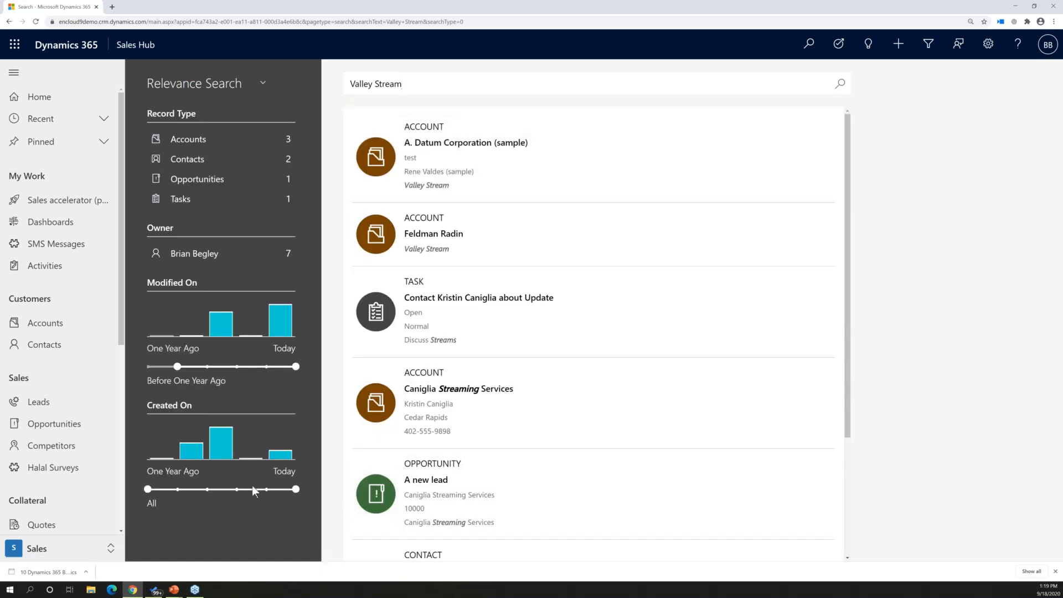
drag(181, 366, 148, 367)
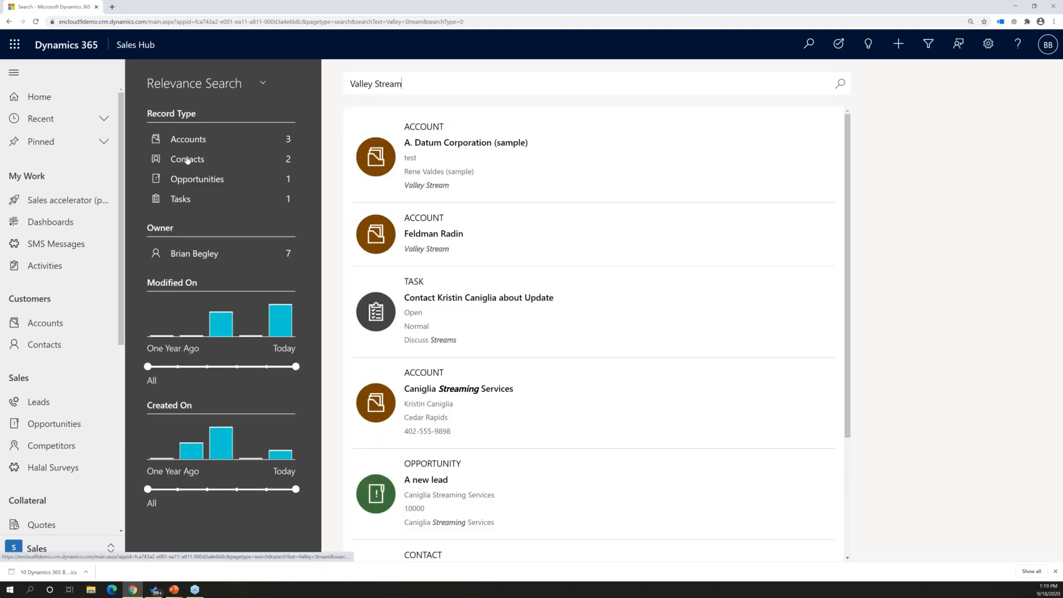
click(194, 144)
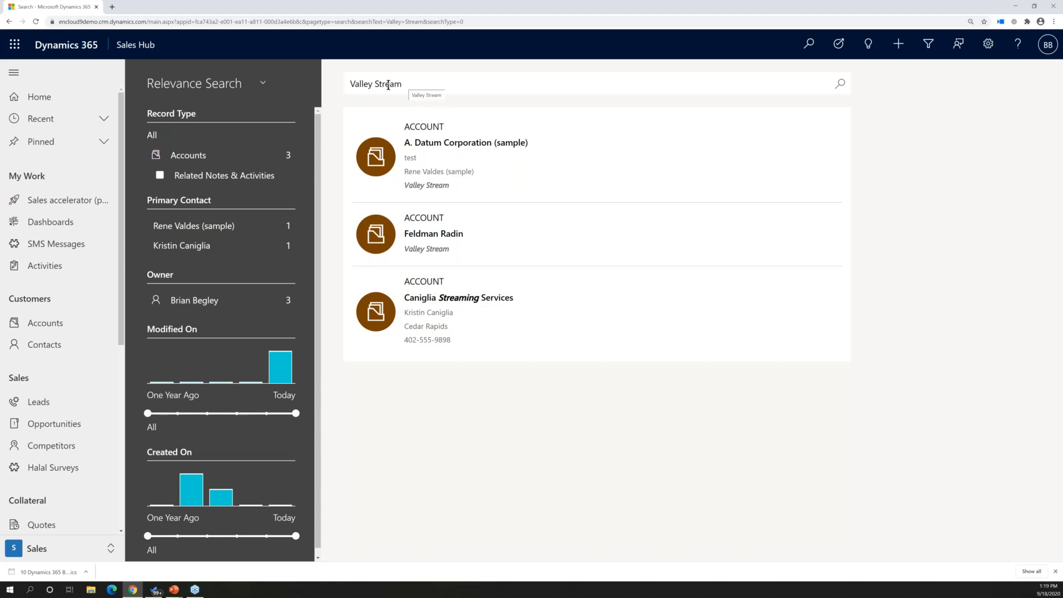
Replace the search term with "organization" and run the relevance search
drag(374, 83, 417, 89)
key(BackSpace)
key(BackSpace)
key(BackSpace)
key(BackSpace)
key(BackSpace)
key(BackSpace)
key(BackSpace)
key(BackSpace)
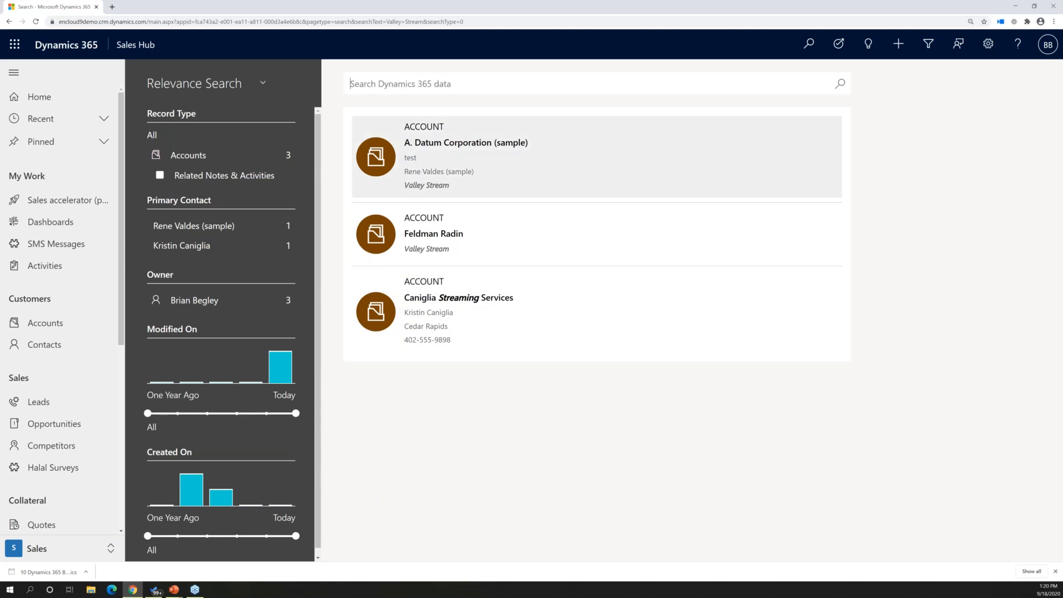
text(organiza)
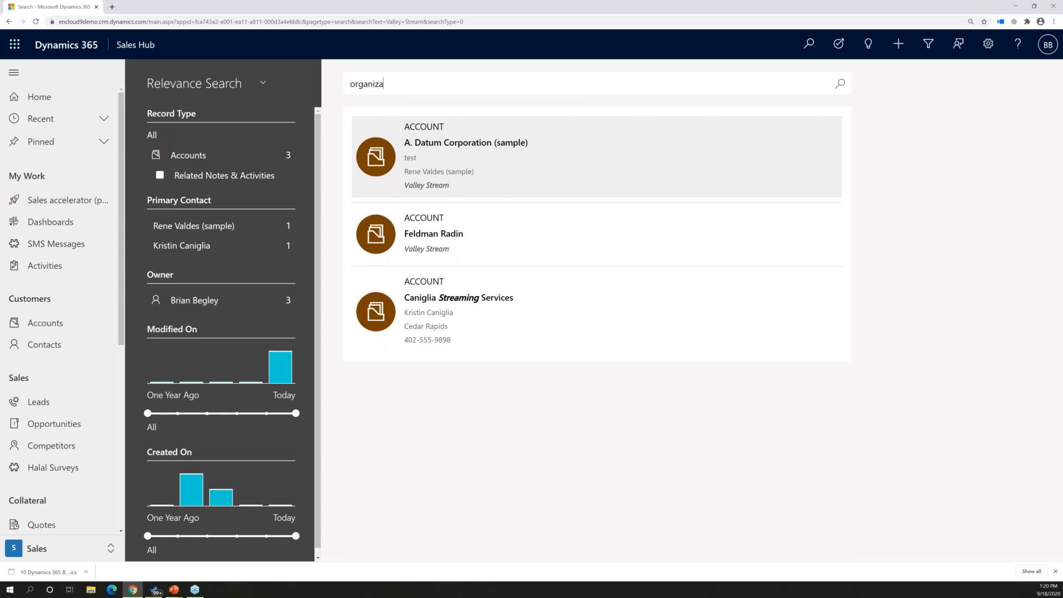
text(tion)
key(Return)
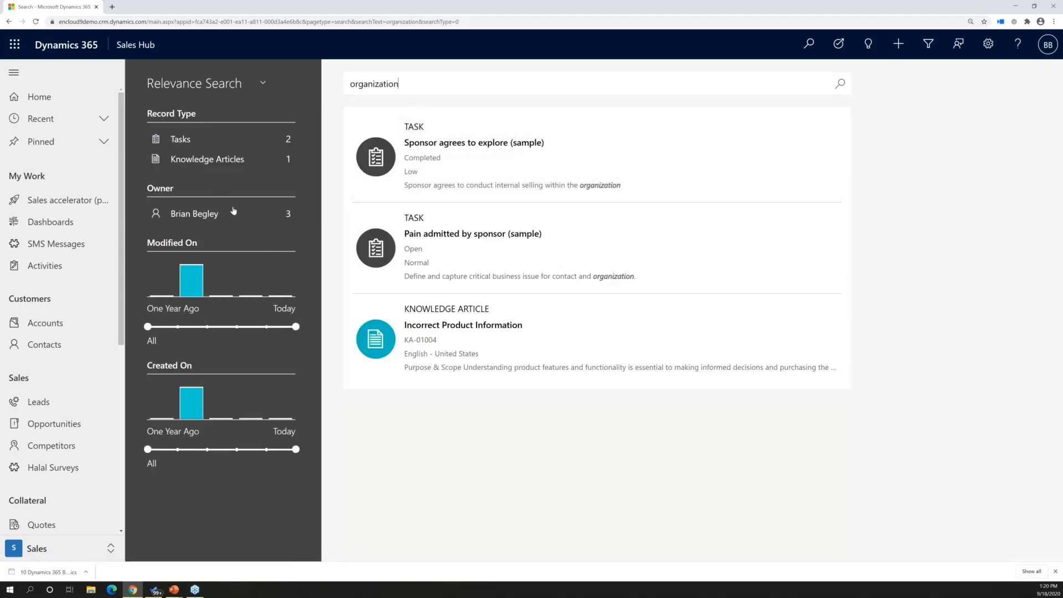
Replace the search term with "test" and run the relevance search again
key(ctrl+a)
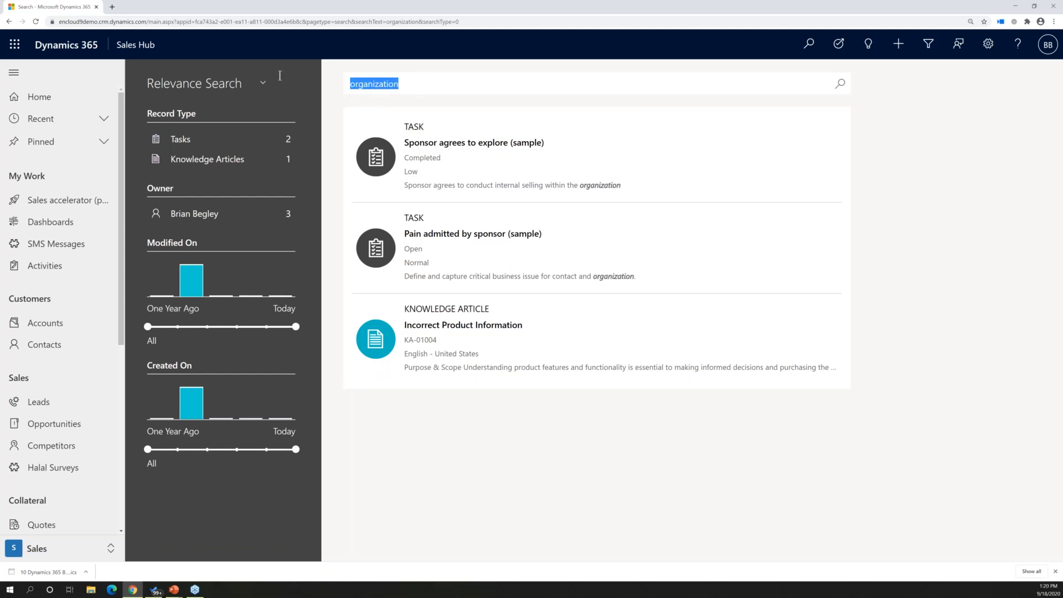
text(test)
key(Return)
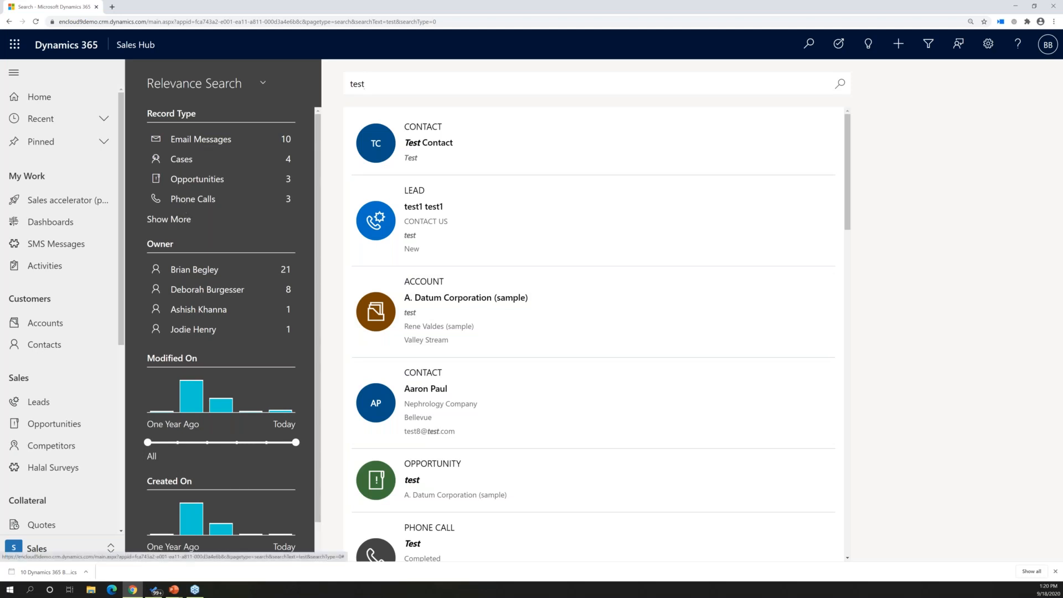
Expand the record types, filter the test results to Accounts, and set the Modified On range to Before One Month Ago
click(180, 218)
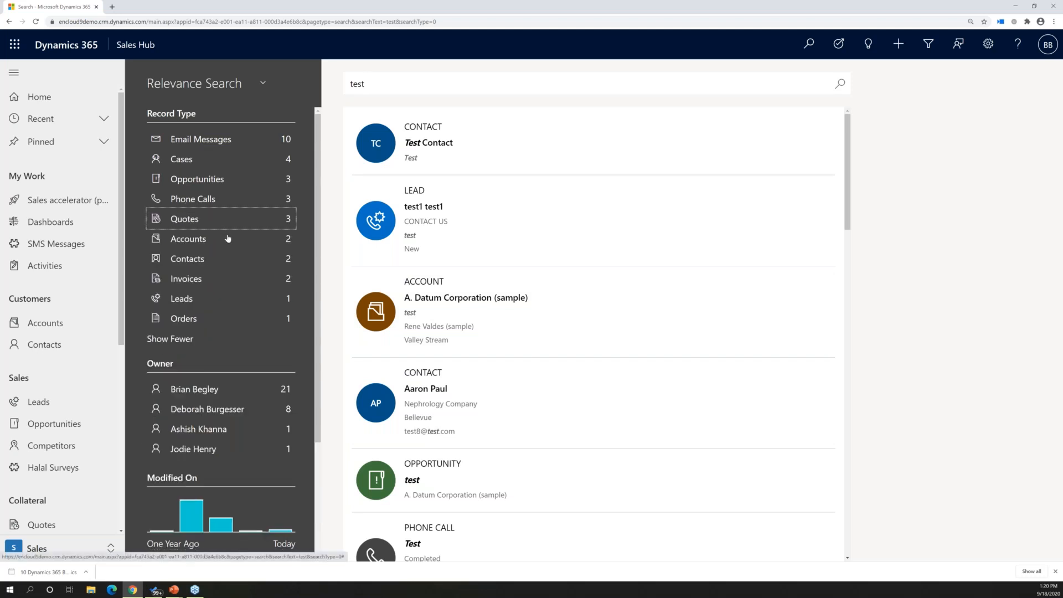
click(193, 246)
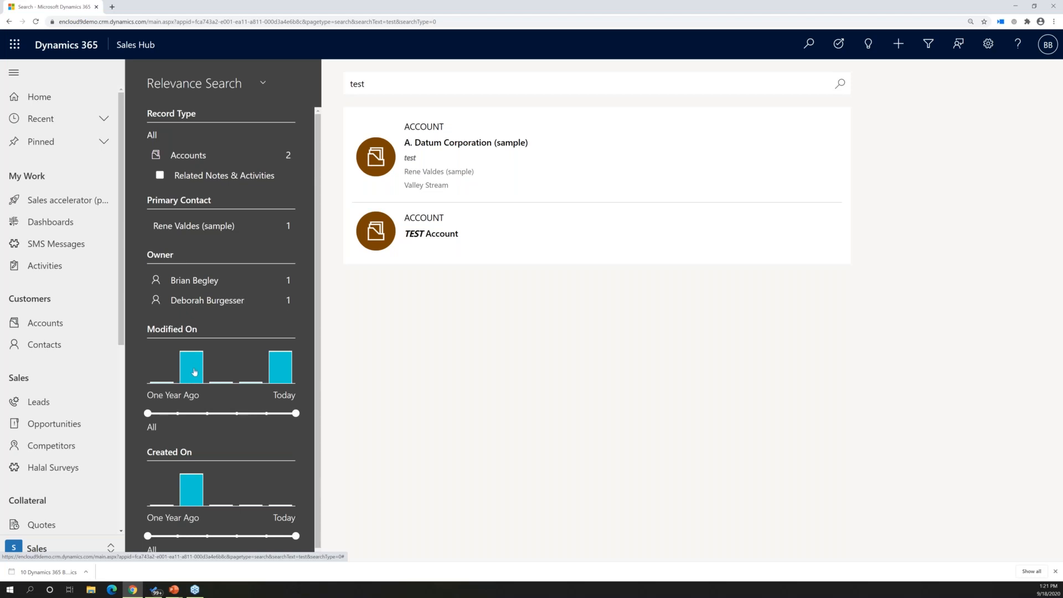
mouse_move(194, 372)
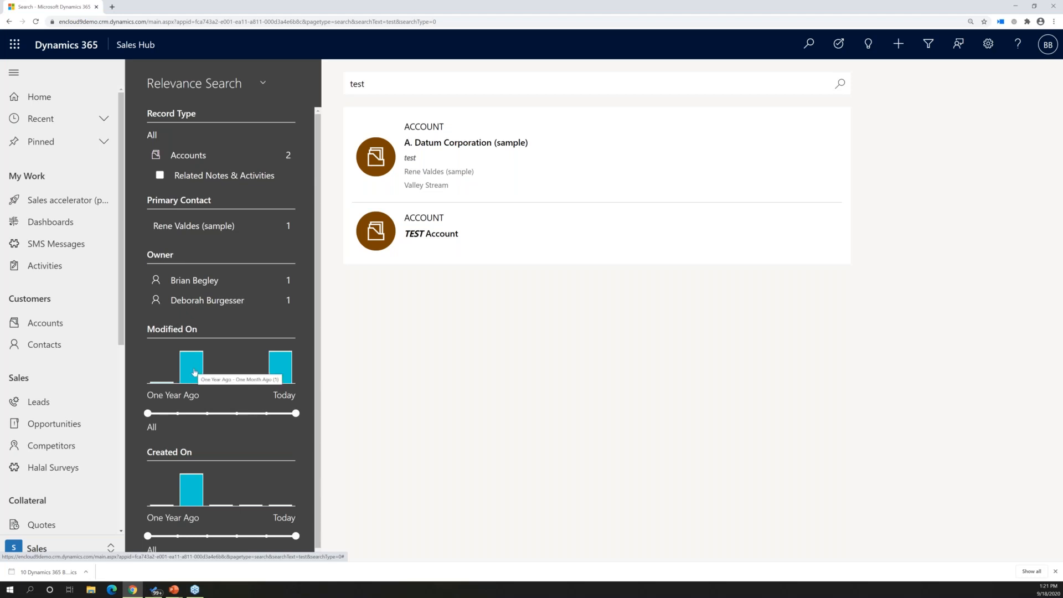
mouse_move(286, 372)
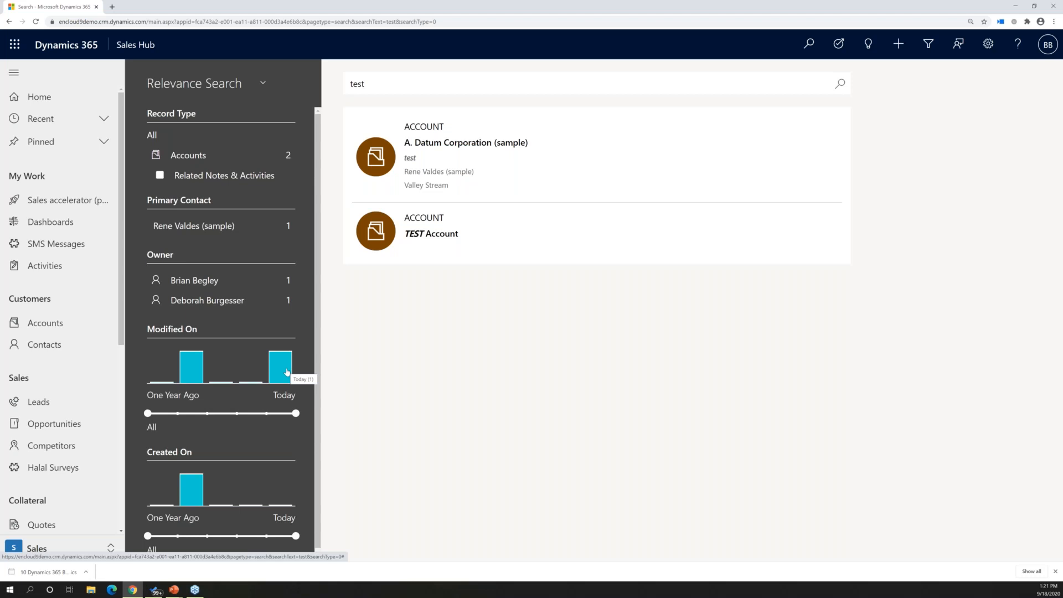
scroll(252, 475, down, 1)
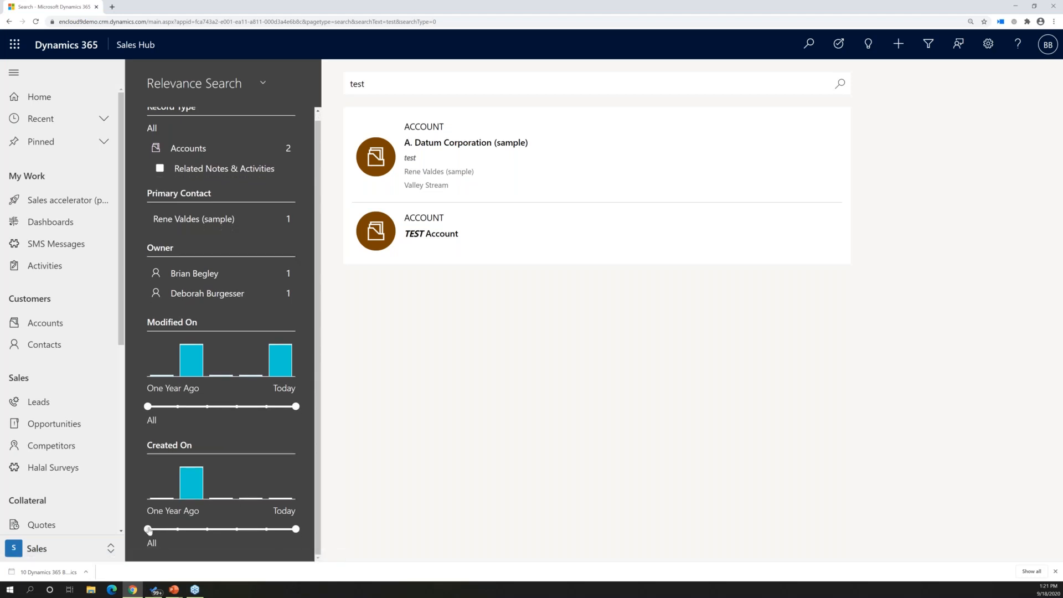
drag(148, 410, 208, 409)
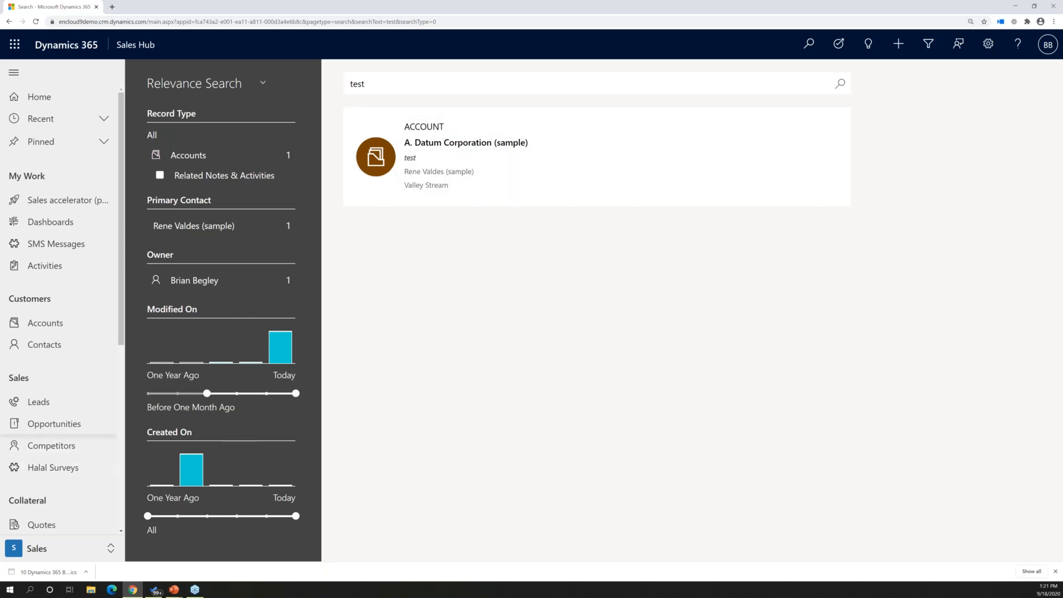
Open the contacts list and search the My Active Contacts view for the customer's last name
click(36, 345)
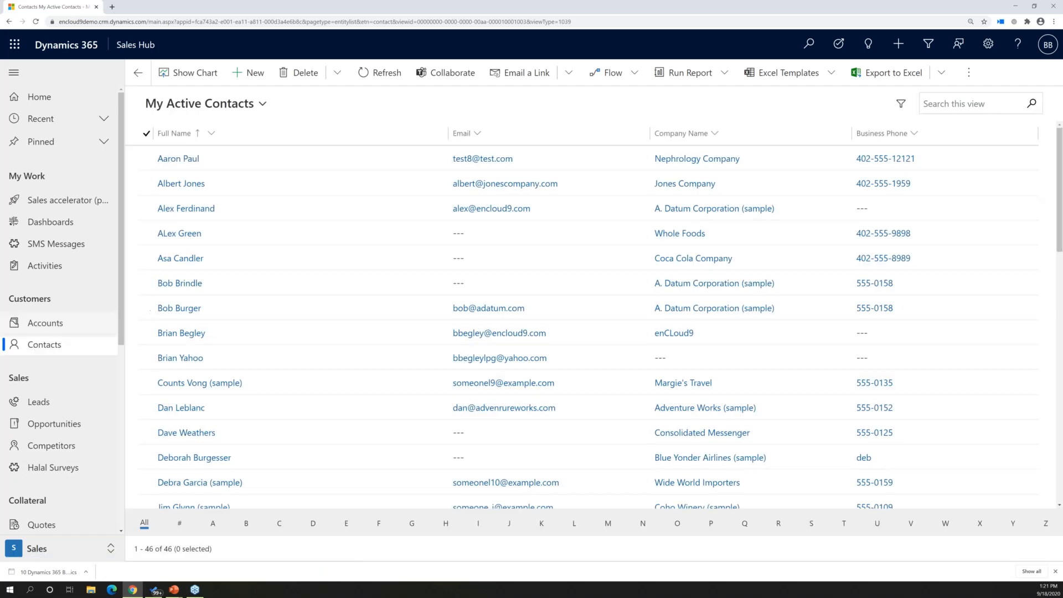
click(951, 105)
text(cnigli)
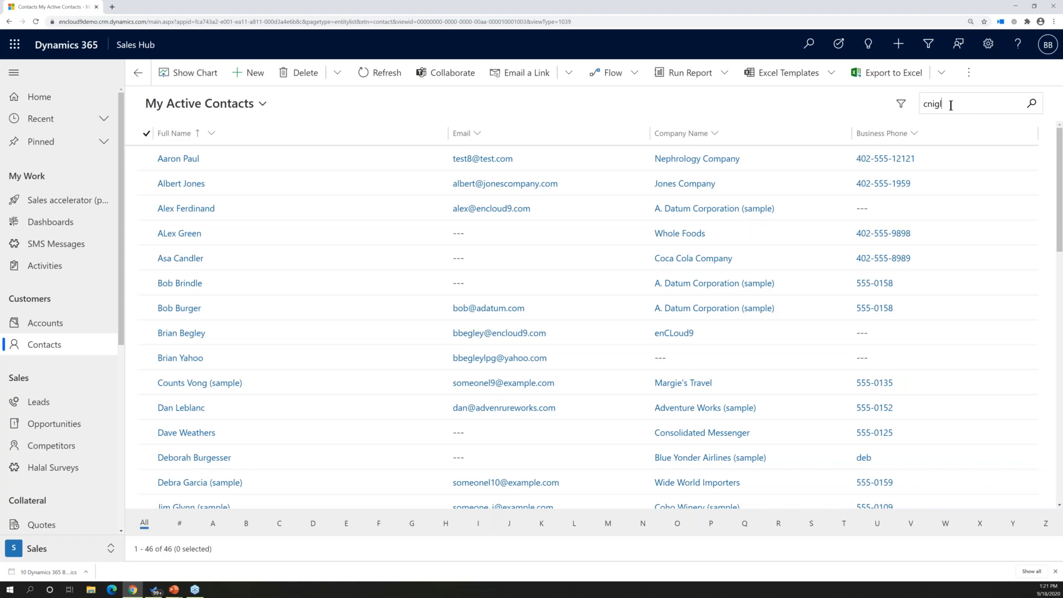
key(BackSpace)
key(BackSpace)
key(BackSpace)
text(aniglia)
key(Return)
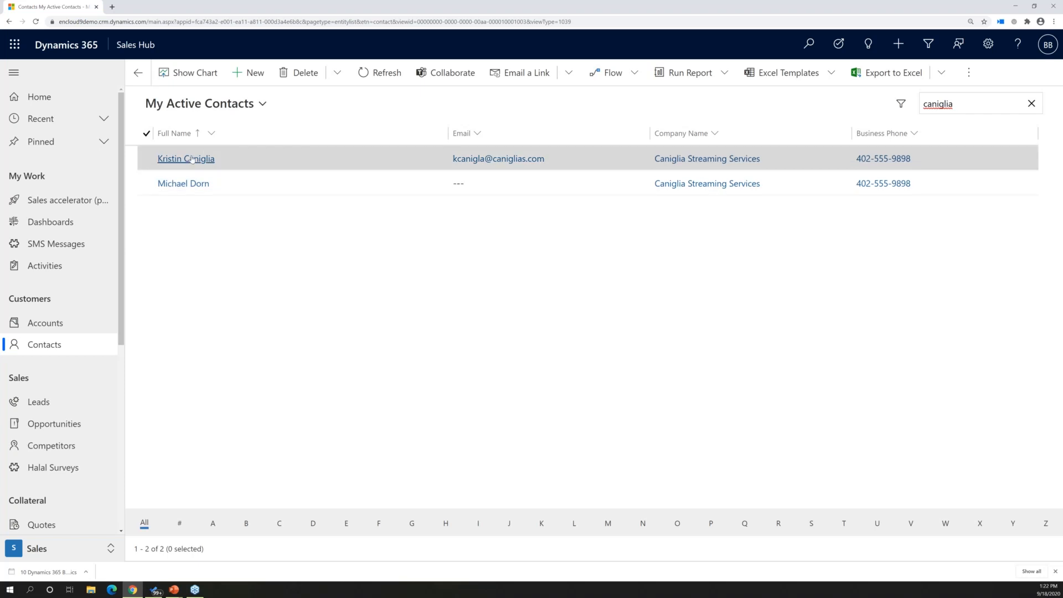
Open the customer's contact record from the filtered list and look over its summary and timeline
click(192, 159)
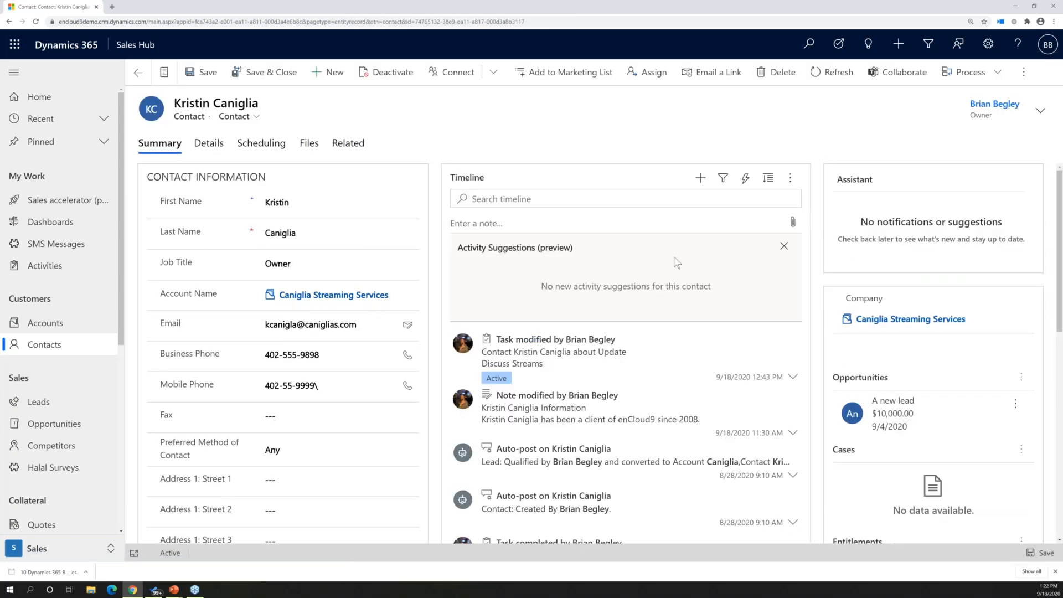
scroll(648, 259, down, 5)
scroll(652, 266, up, 5)
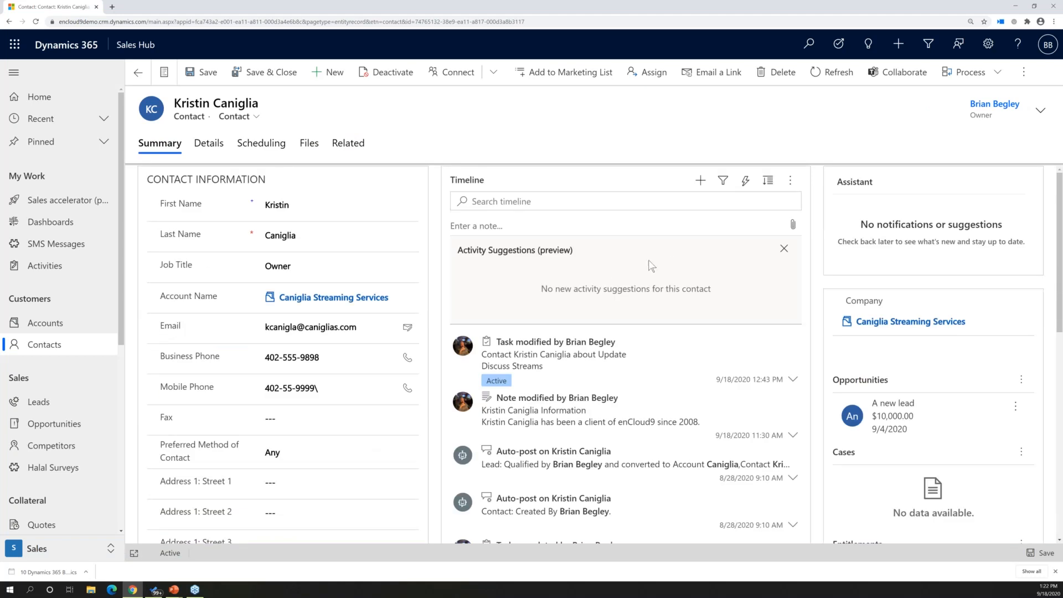
Search the contact's timeline for "update" and open the matching task about contacting the customer
click(495, 198)
text(update)
key(Return)
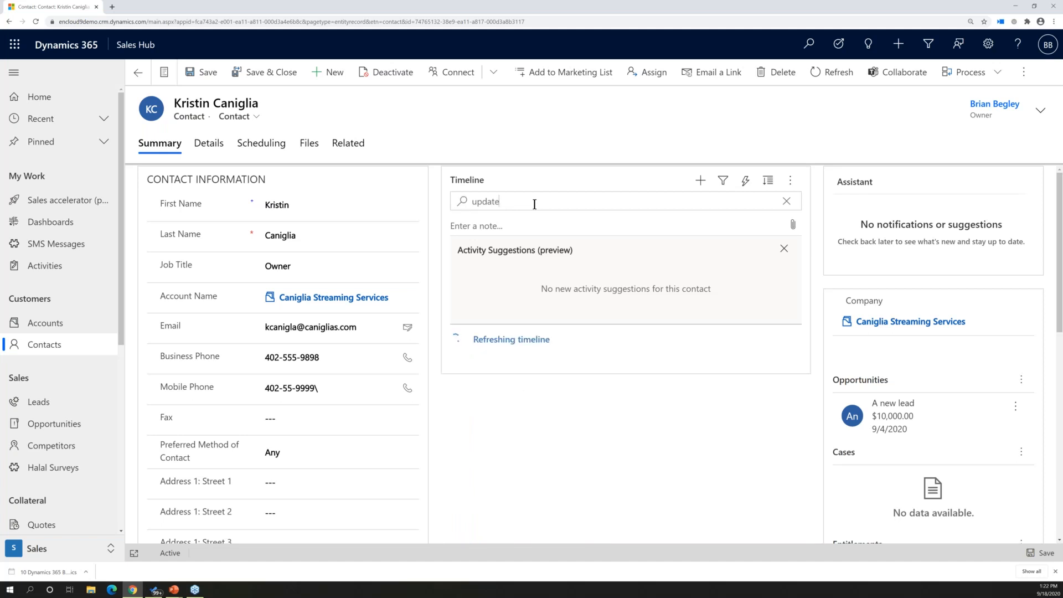
mouse_move(510, 359)
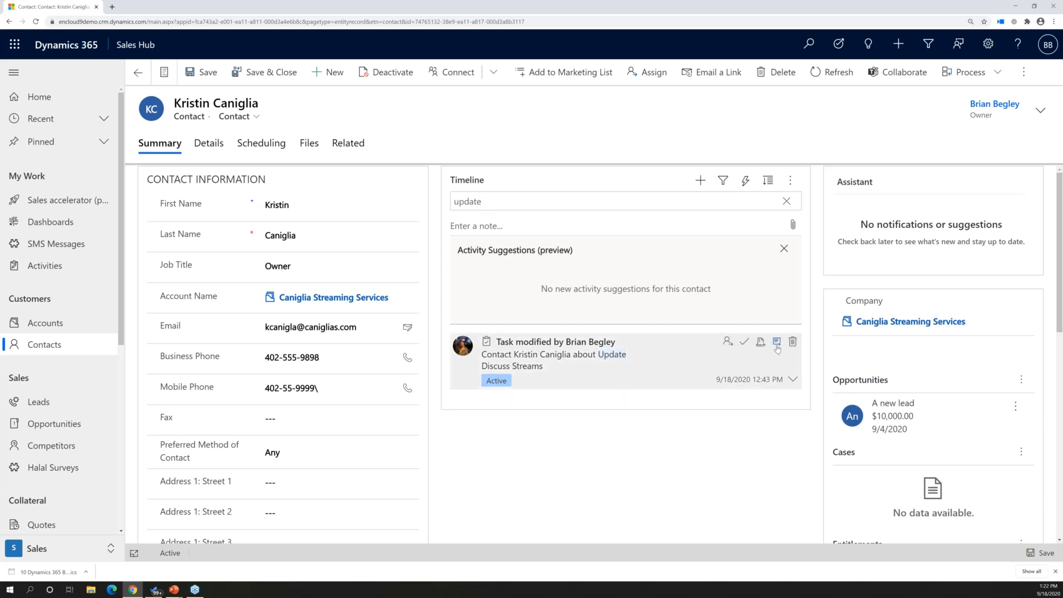
click(502, 341)
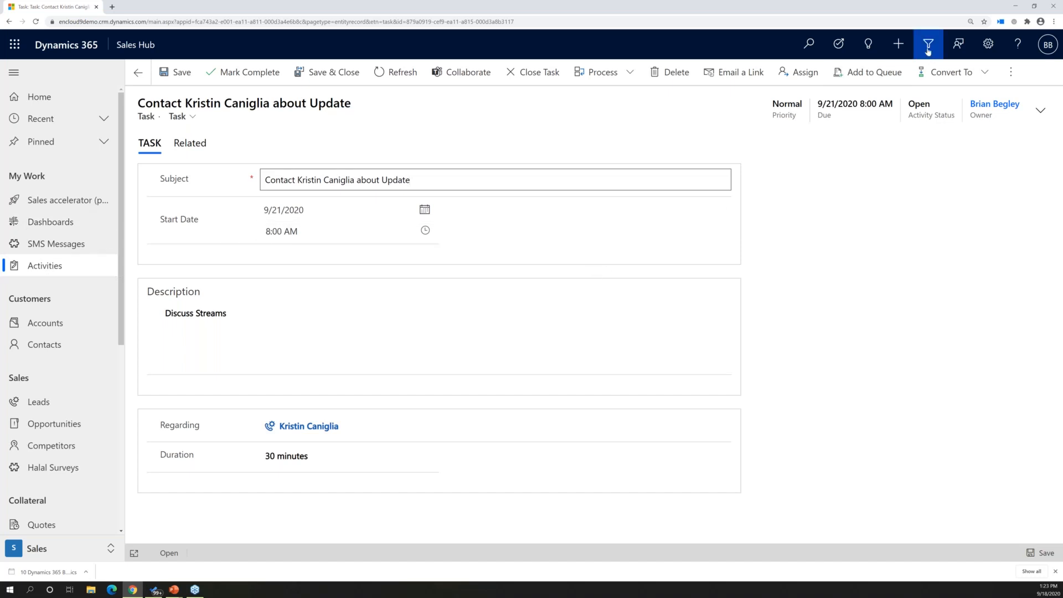
Go to the My Active Accounts list and open Advanced Find from it in a maximized window
click(36, 332)
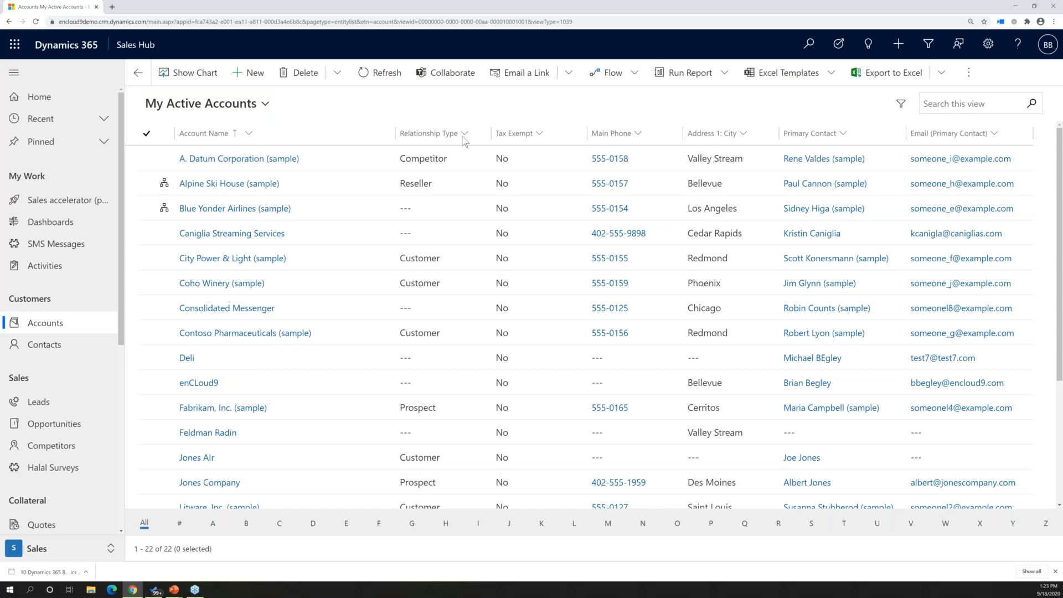
click(928, 56)
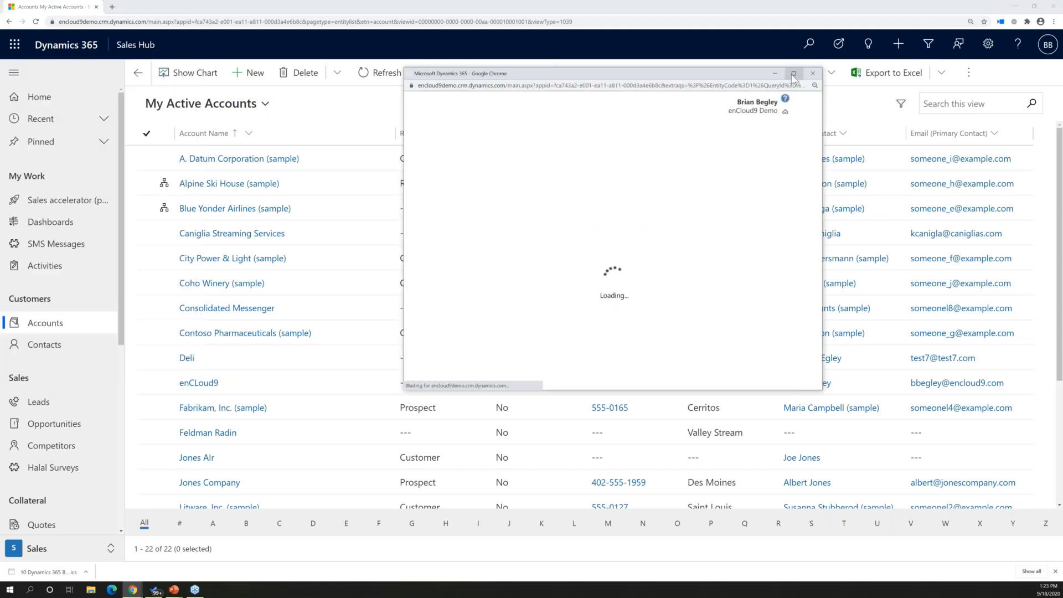
click(793, 74)
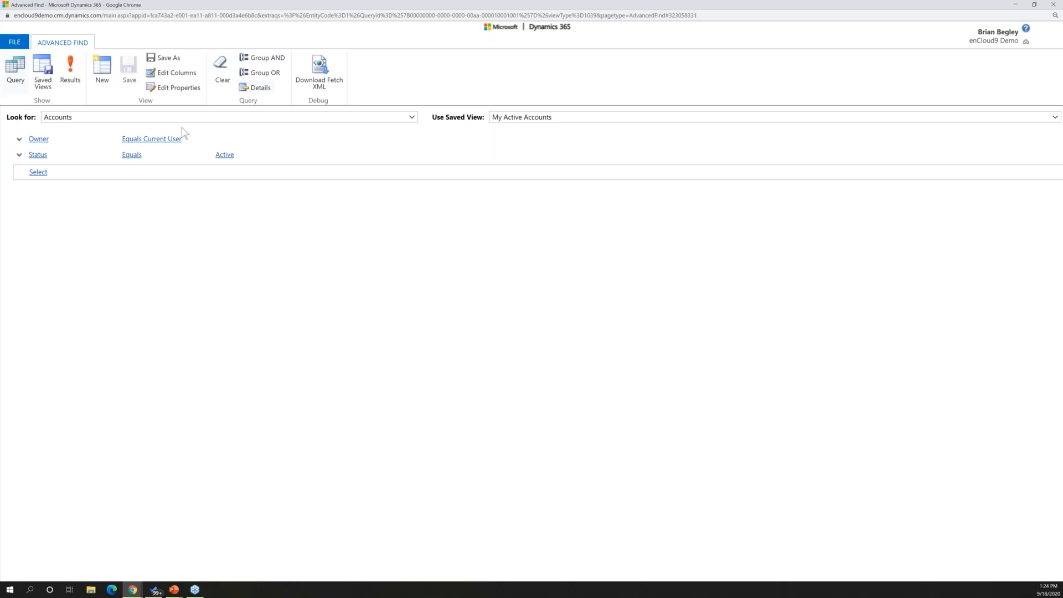
Toggle the query details off and on to compare the simple and editable criteria of My Active Accounts
click(255, 87)
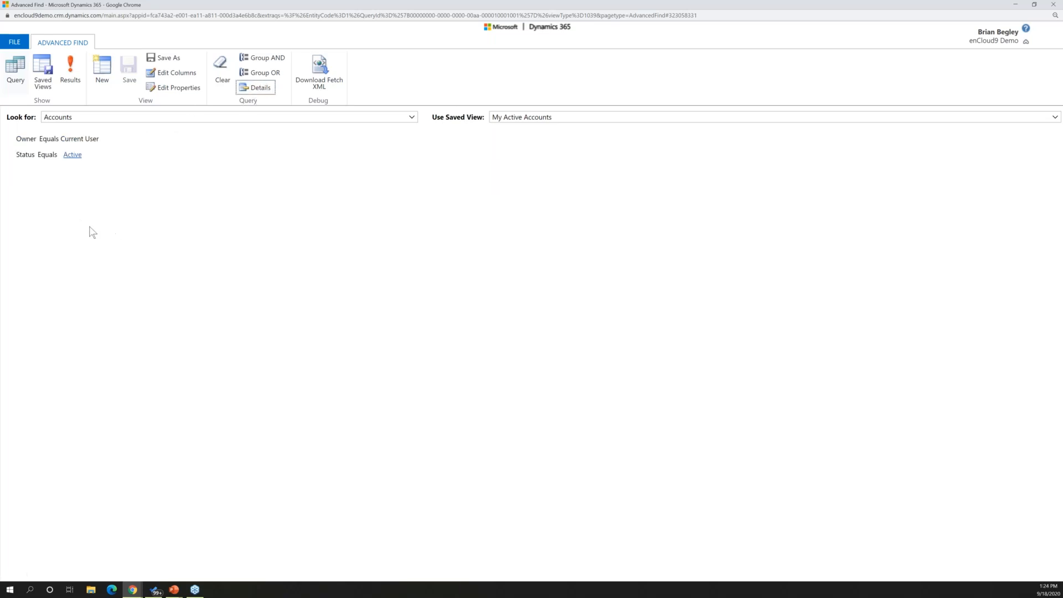
click(257, 90)
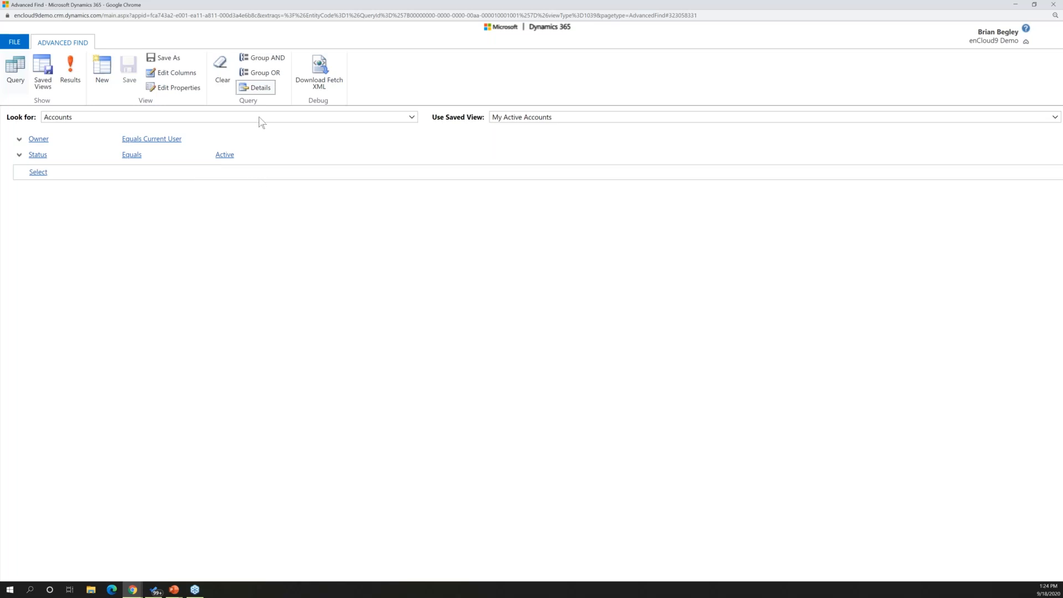
click(257, 89)
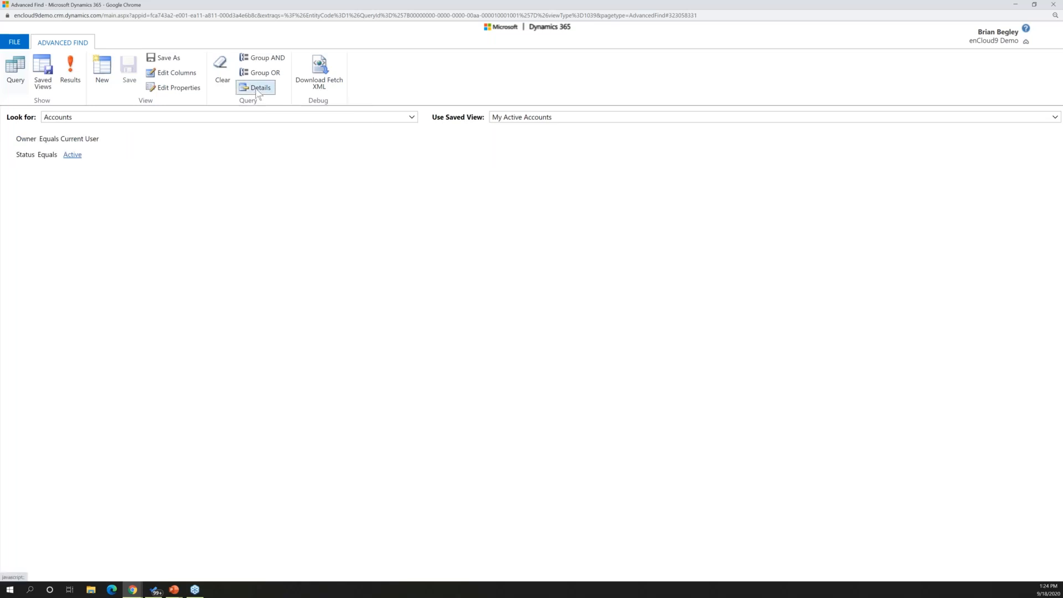
click(257, 90)
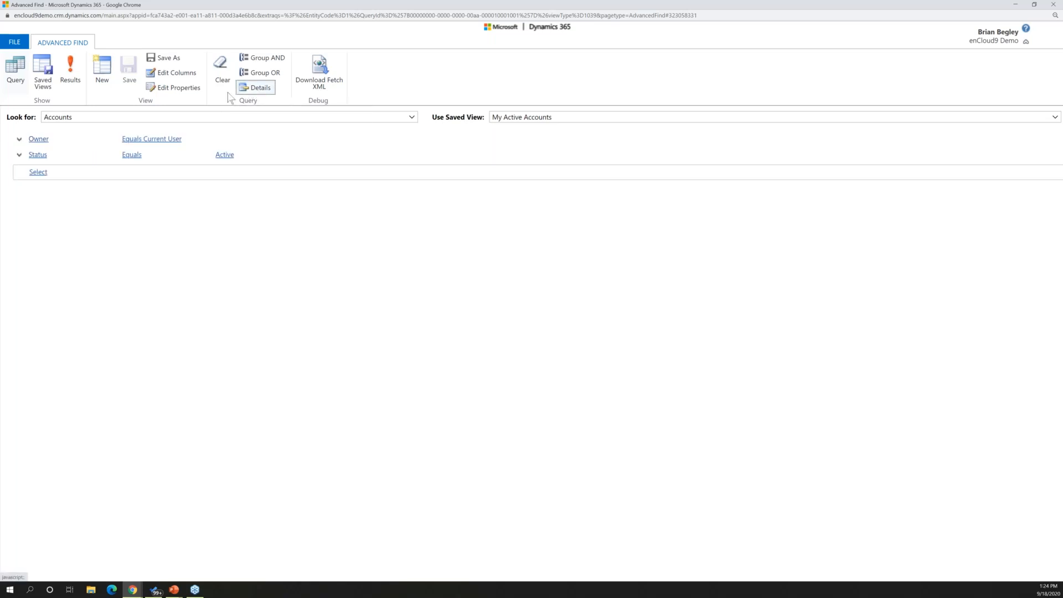
Add a query condition that Address 1: State/Province equals NY
click(43, 172)
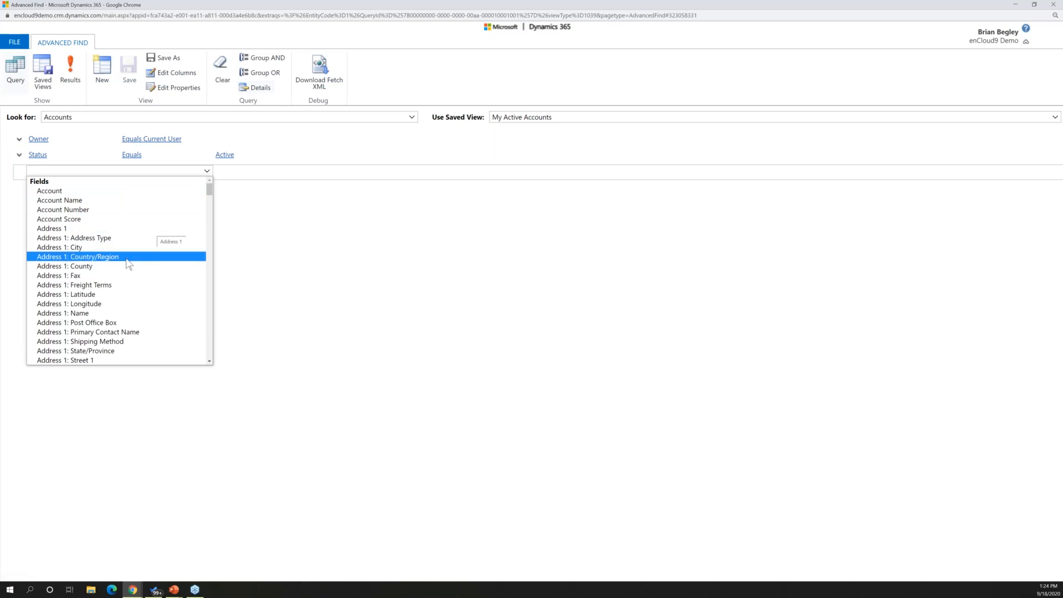
click(91, 351)
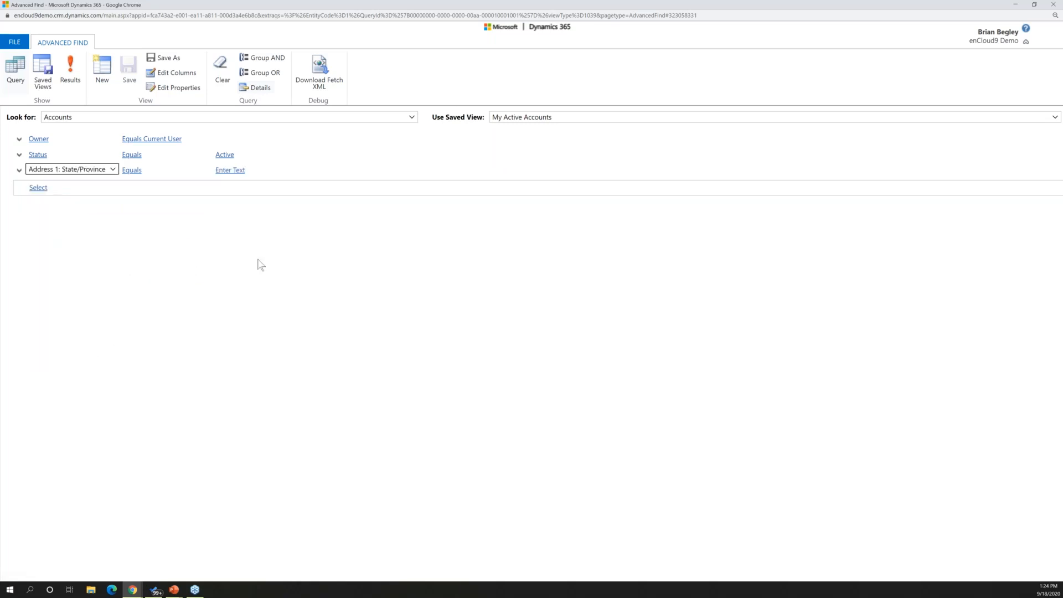
click(230, 170)
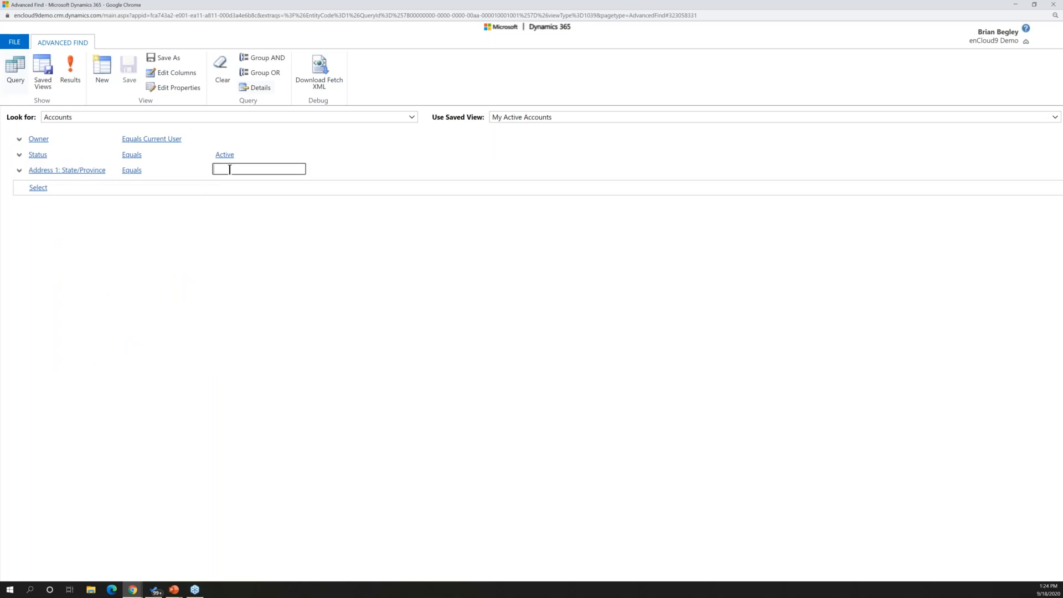
text(NY)
Add another condition row below the state condition and set its field to Relationship Type
click(67, 188)
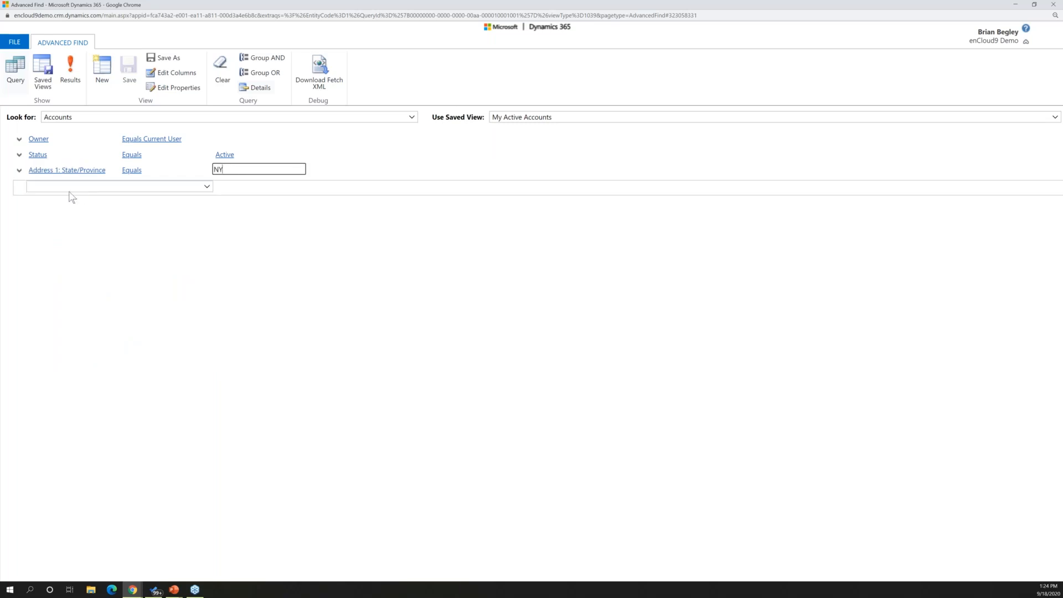
click(67, 187)
scroll(77, 292, down, 5)
scroll(77, 294, down, 8)
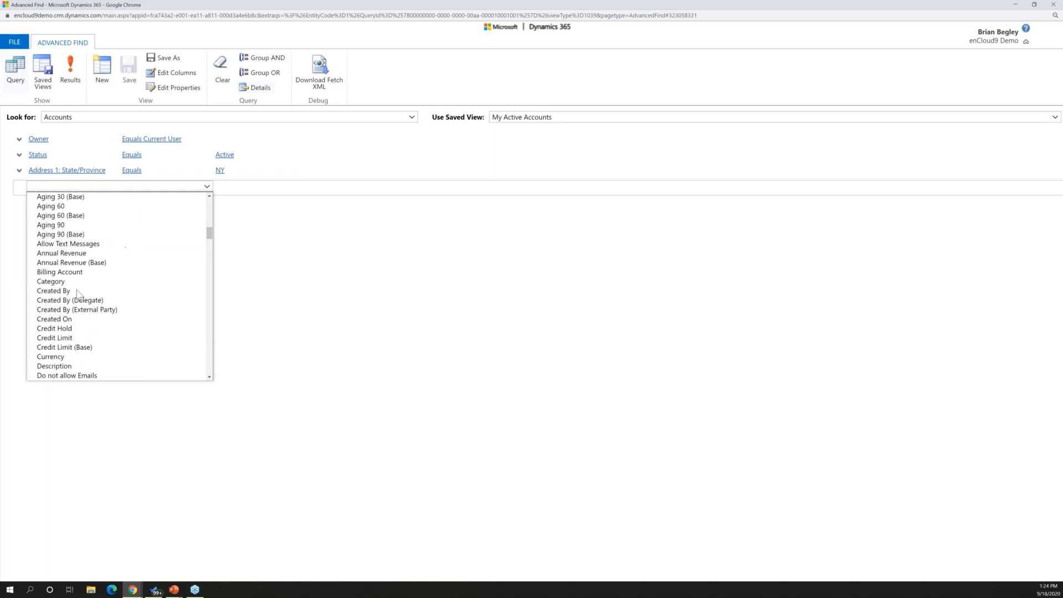
scroll(78, 293, up, 4)
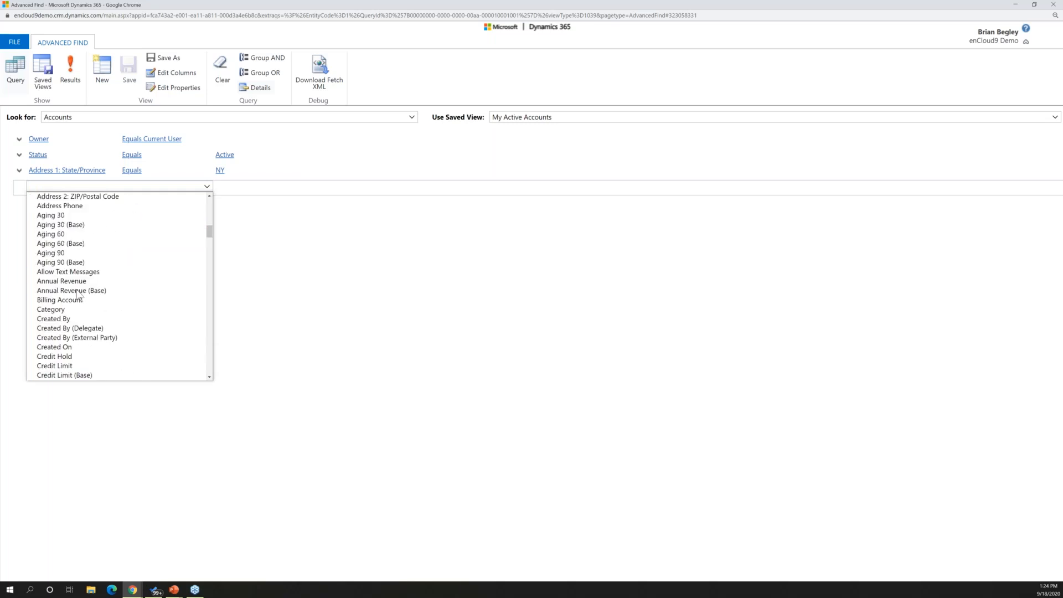
scroll(88, 327, down, 4)
scroll(89, 330, down, 10)
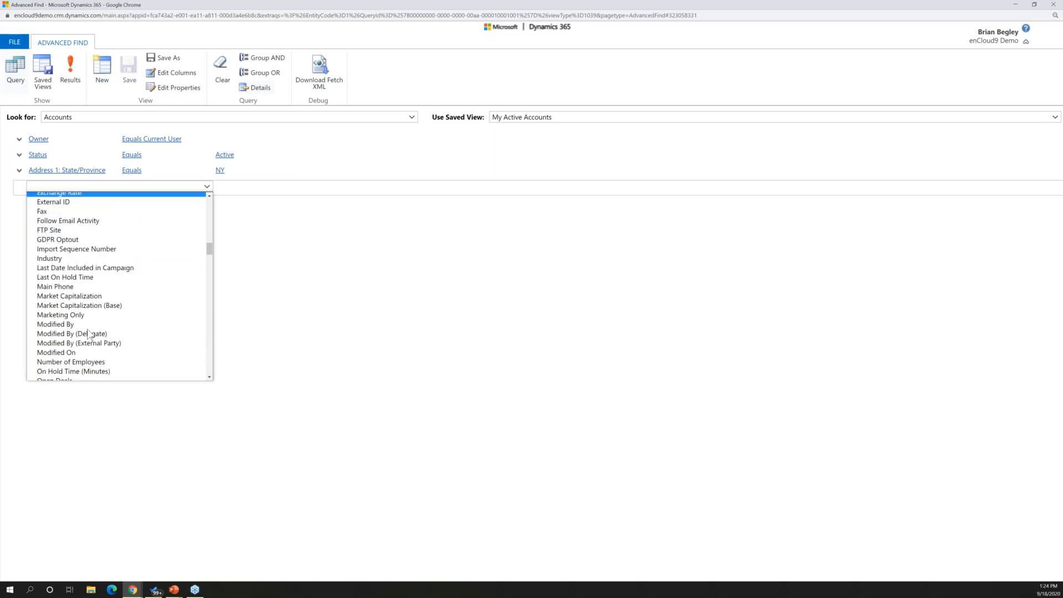
scroll(85, 320, up, 6)
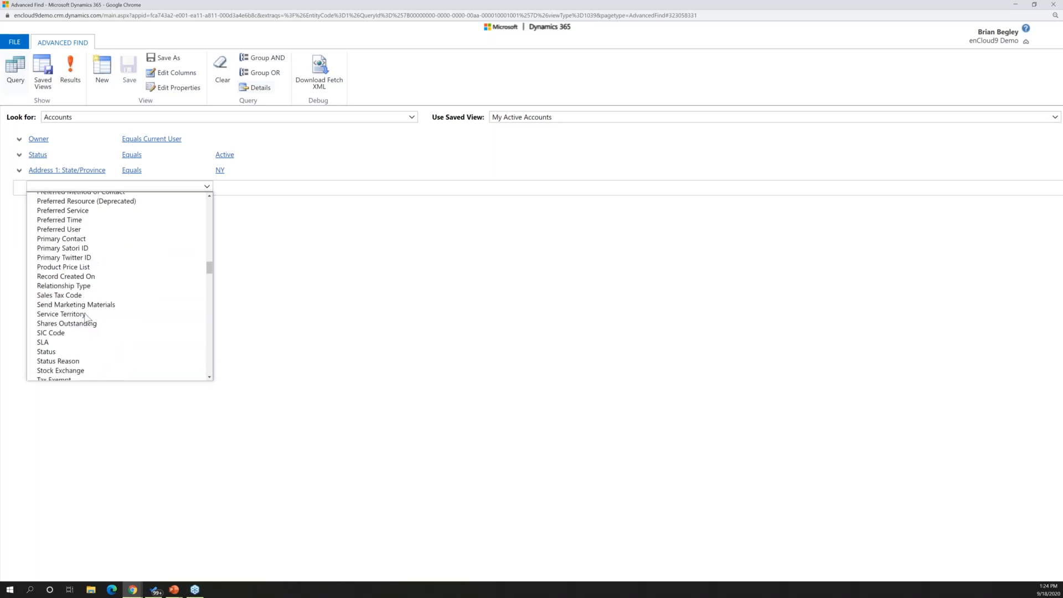
click(88, 299)
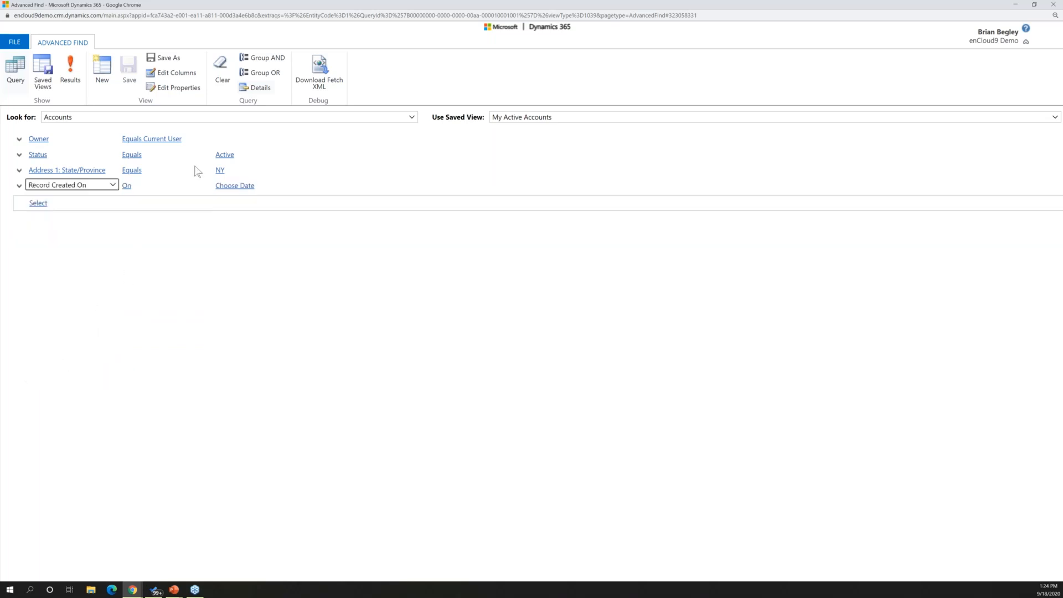
click(103, 186)
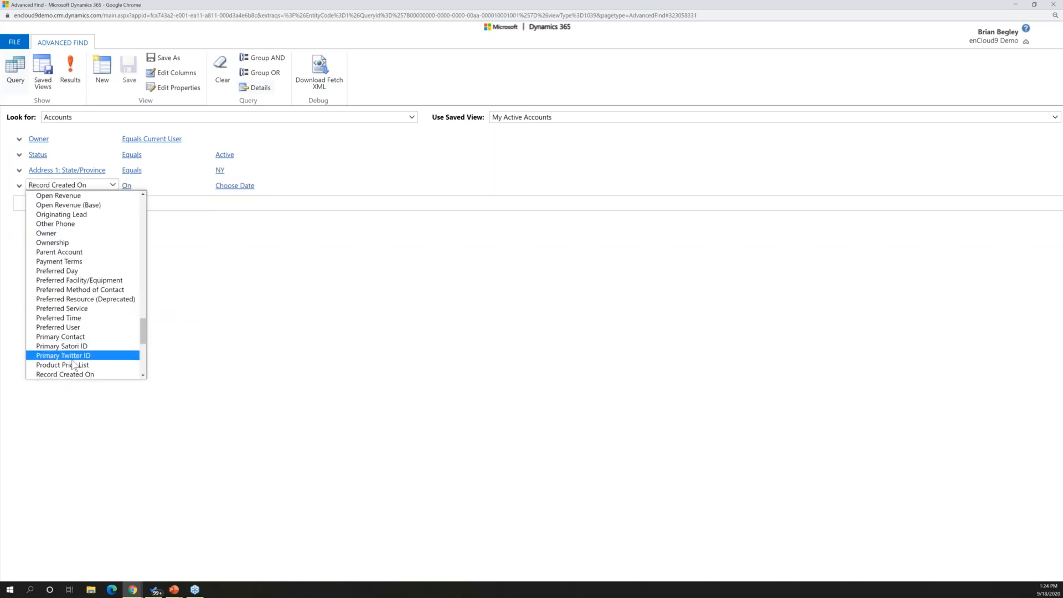
scroll(83, 354, down, 5)
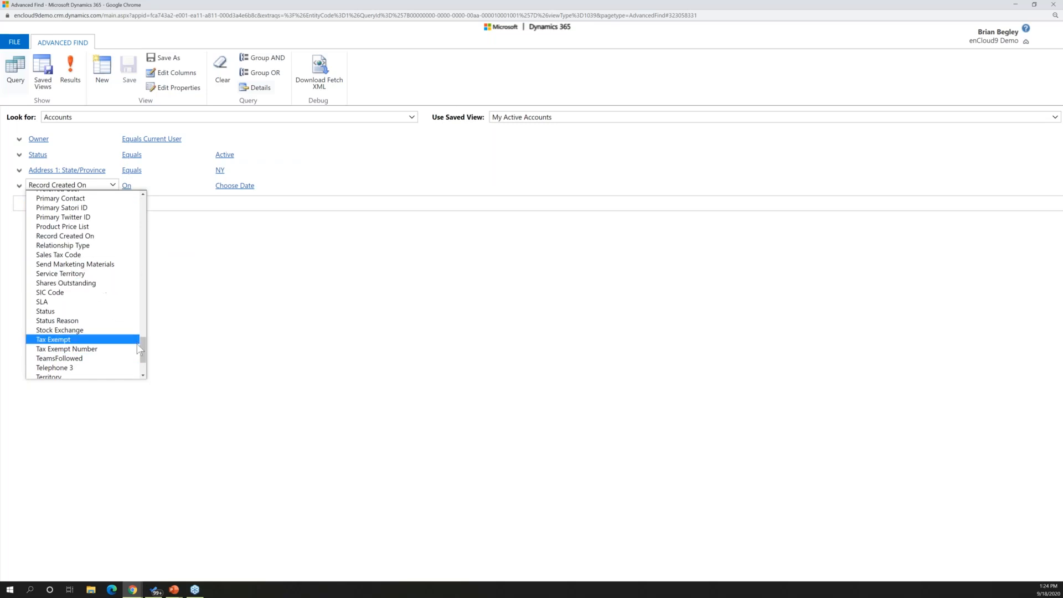
drag(141, 344, 141, 344)
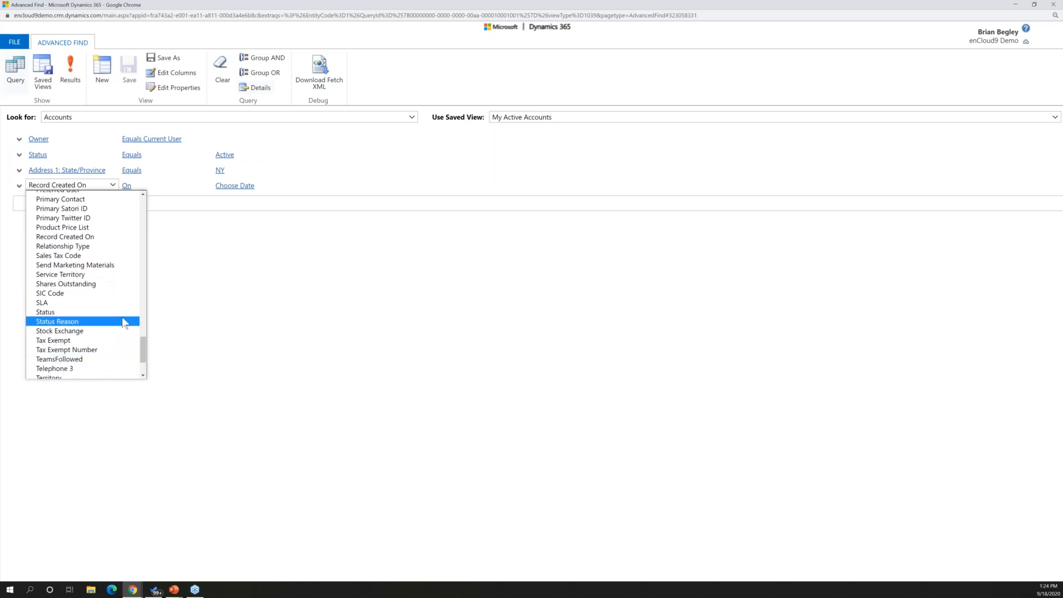
click(62, 248)
Set the Relationship Type condition to include the values Competitor and Consultant
click(297, 186)
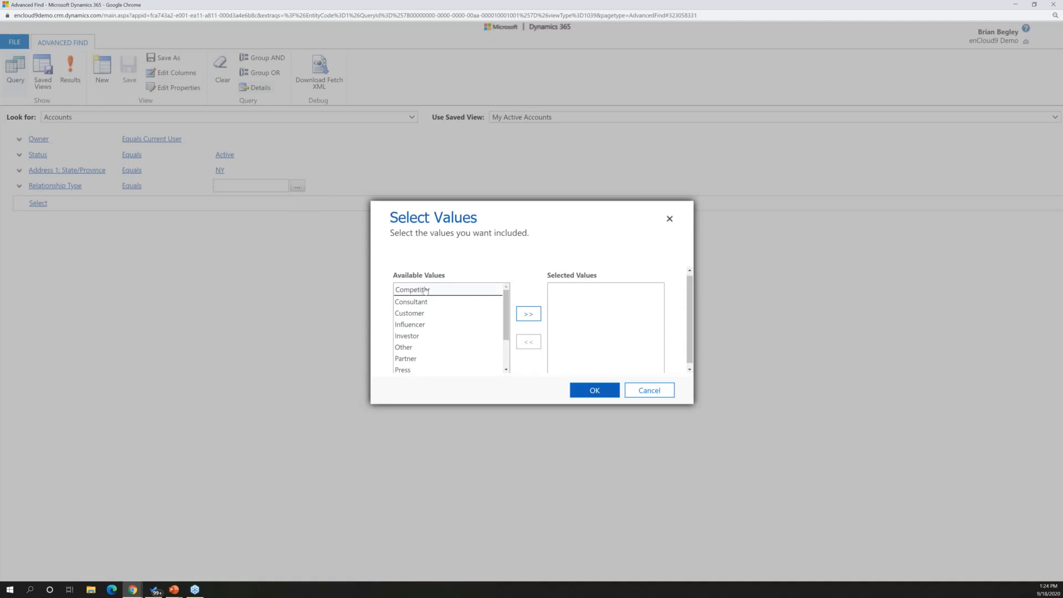
click(530, 318)
click(428, 293)
click(528, 313)
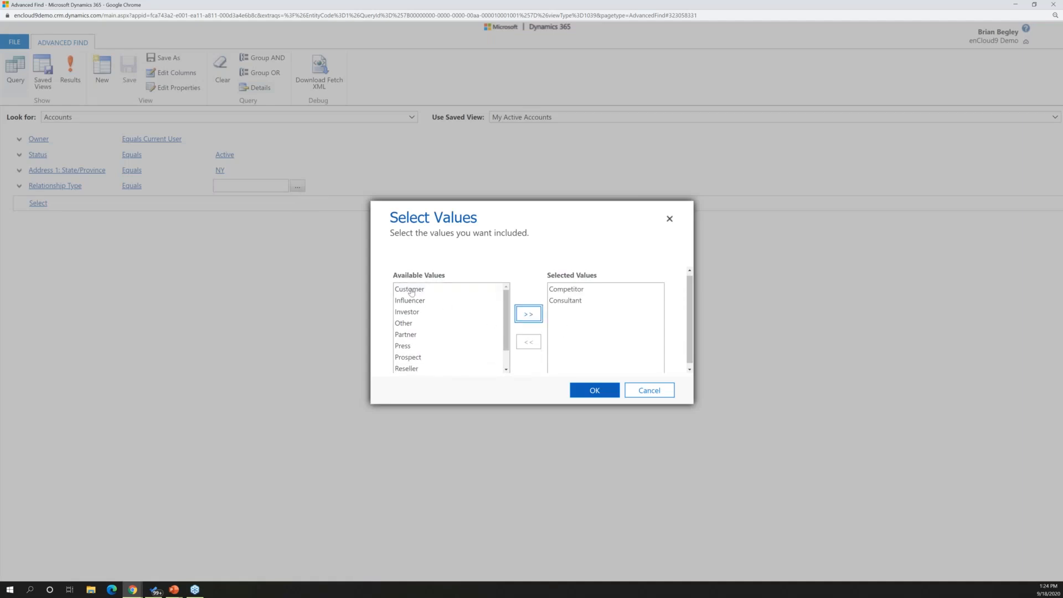
click(591, 391)
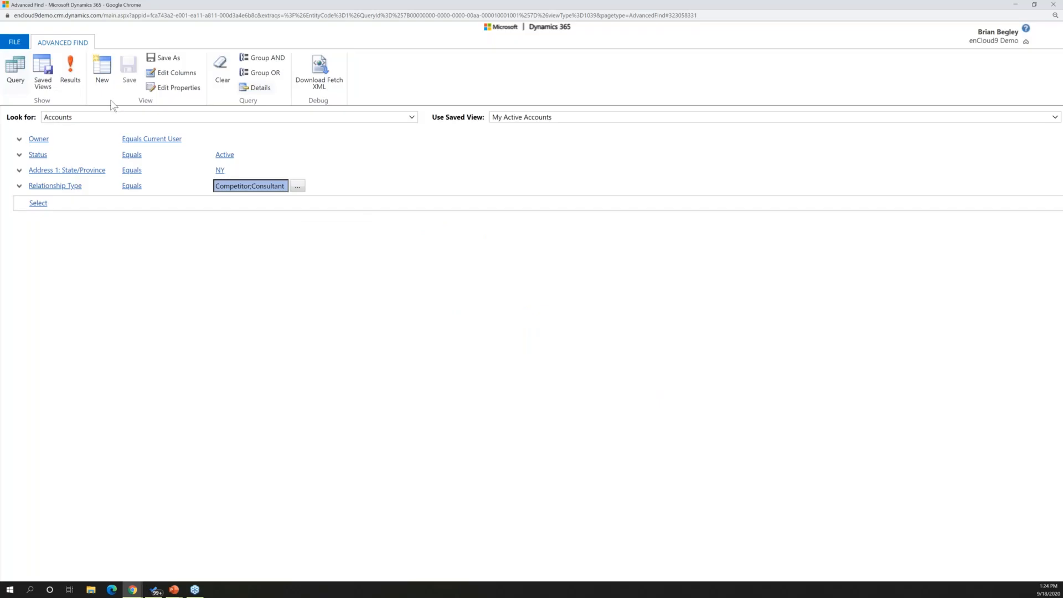
Run the account query and go back to its criteria in a restored, smaller window
click(71, 75)
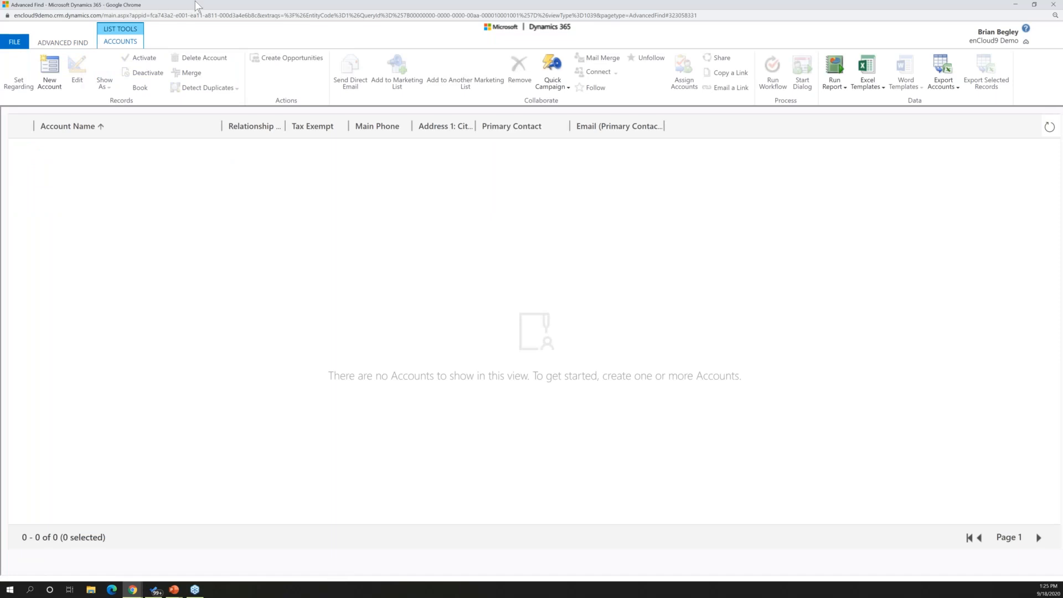
click(72, 43)
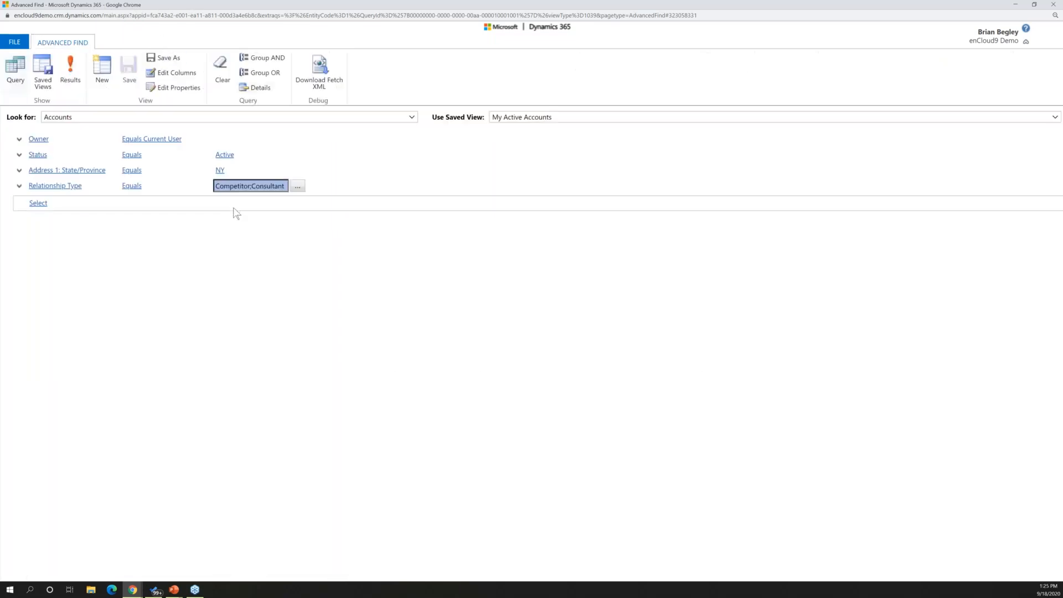
double_click(304, 5)
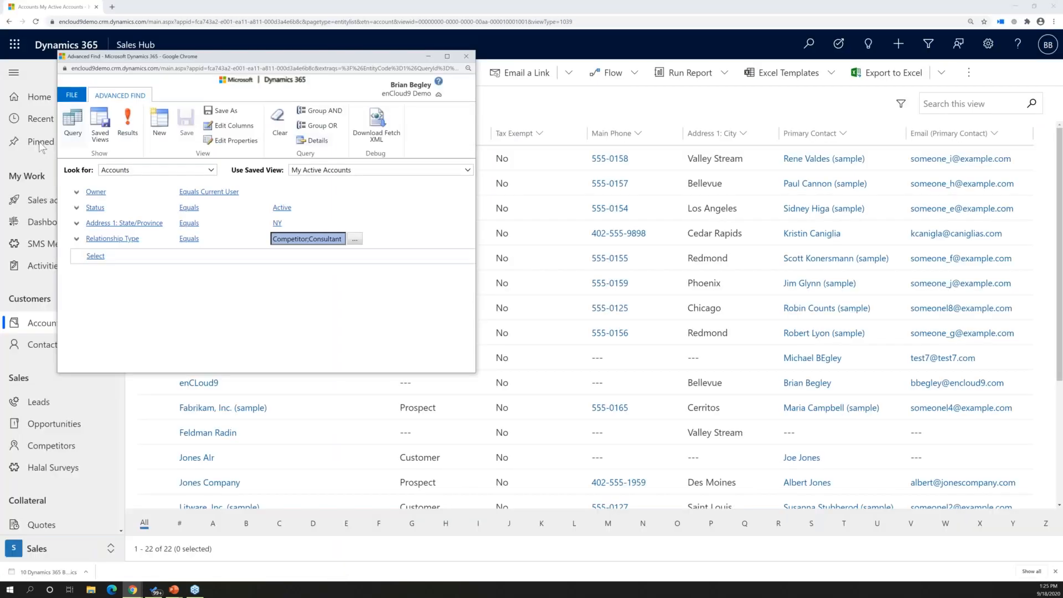
Open the A. Datum Corporation (sample) account from the main list, set its State/Province to NY, and save and close it
click(41, 147)
click(247, 159)
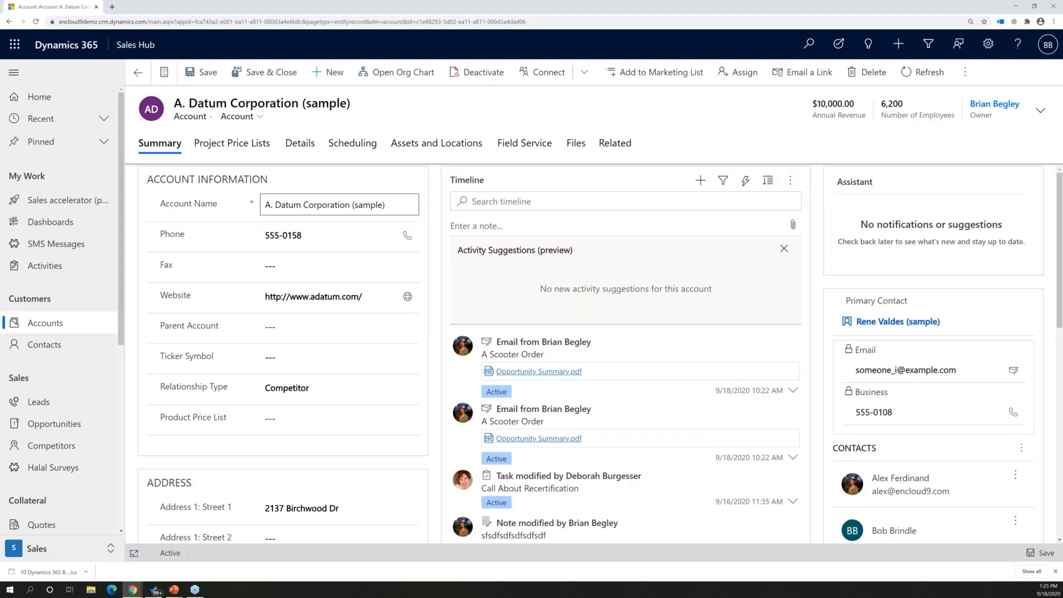
scroll(310, 407, down, 5)
click(295, 289)
key(ctrl+a)
text(NY)
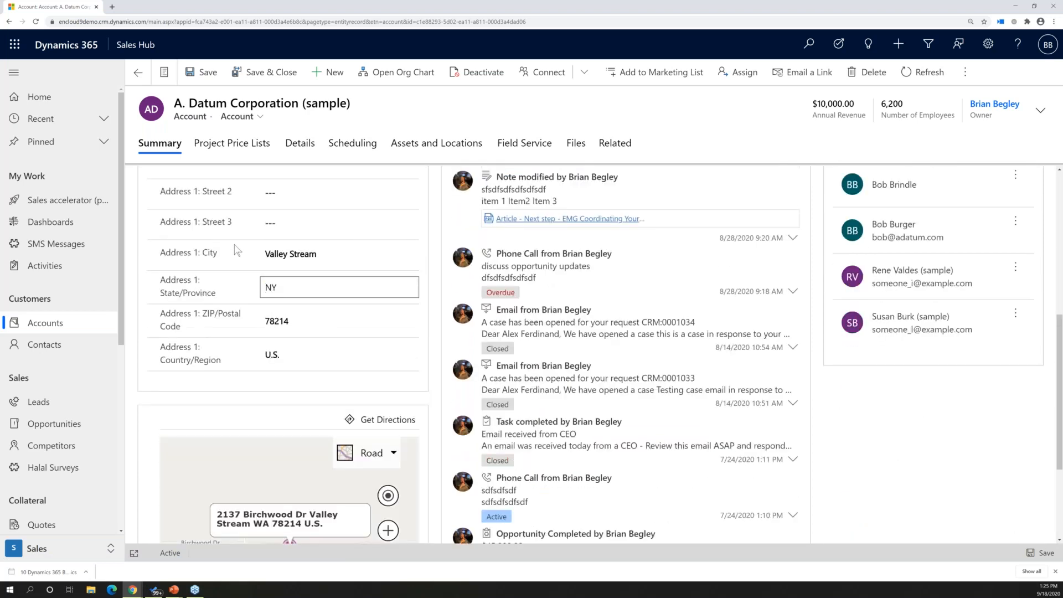
click(285, 73)
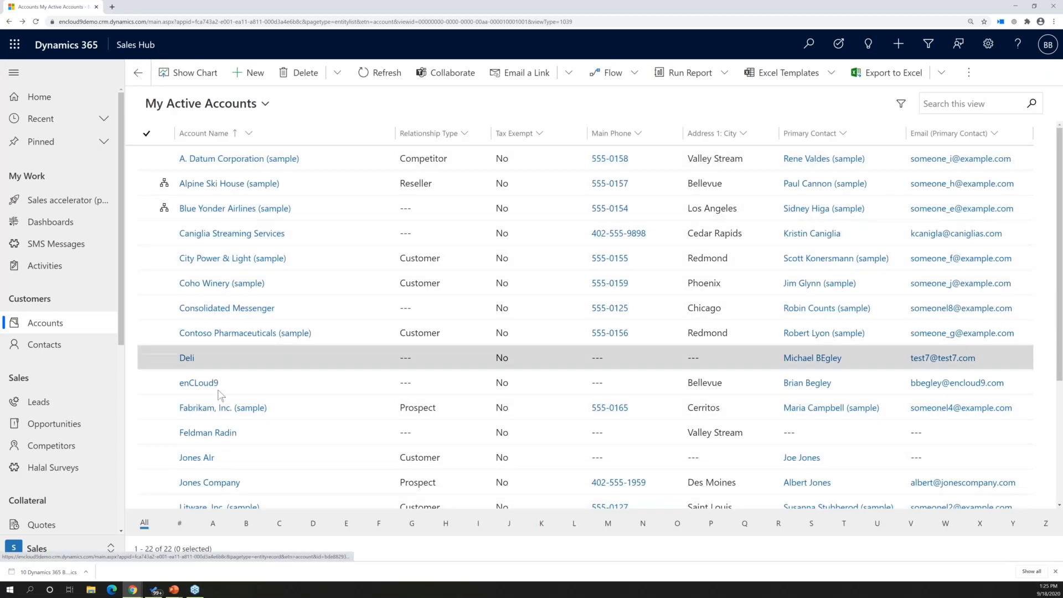
Open the Feldman Radin account, set its Relationship Type to Consultant, and save and close it
click(213, 432)
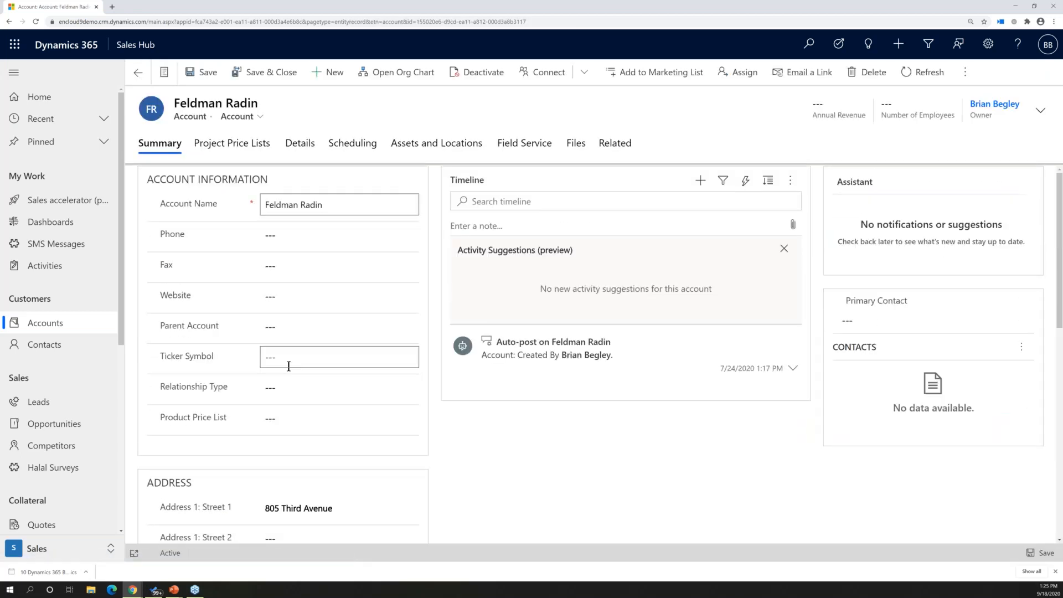
scroll(288, 366, down, 4)
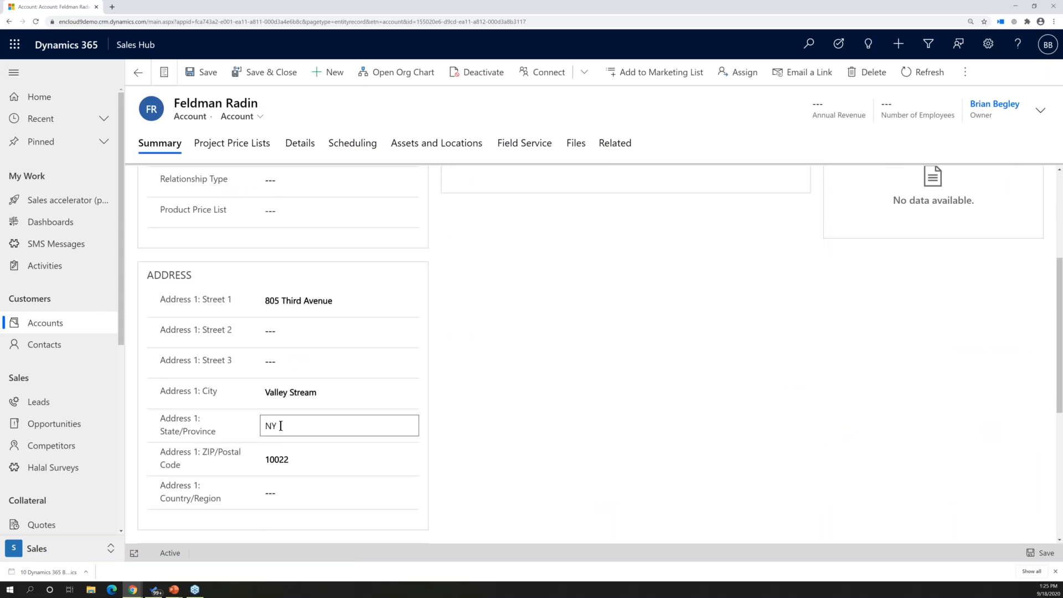
scroll(447, 416, up, 4)
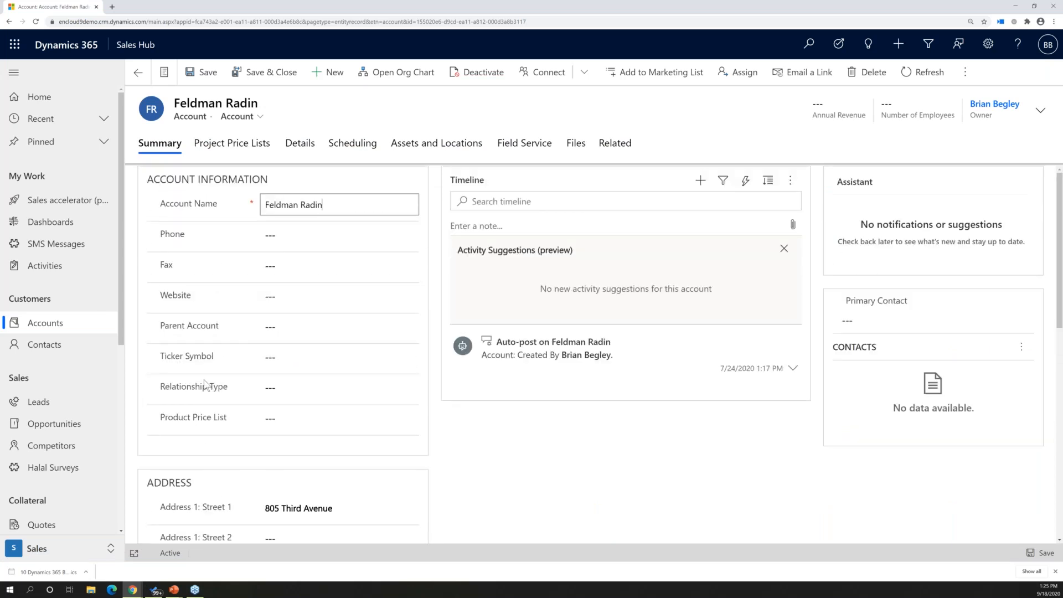
click(281, 388)
click(285, 428)
click(254, 82)
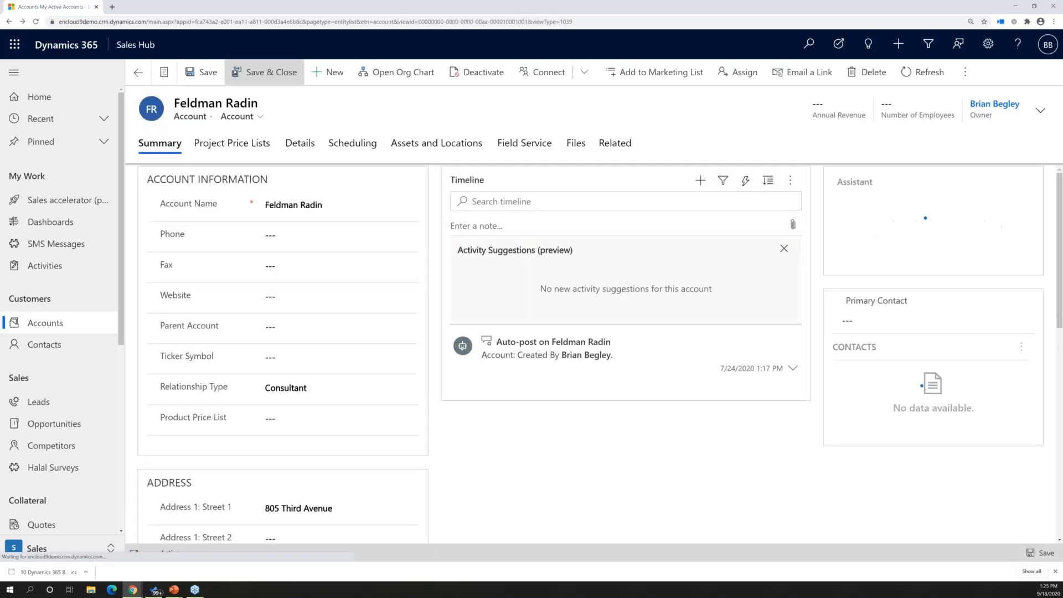
Switch back to the maximized Advanced Find window and rerun the account query
drag(0, 109, 601, 121)
click(718, 120)
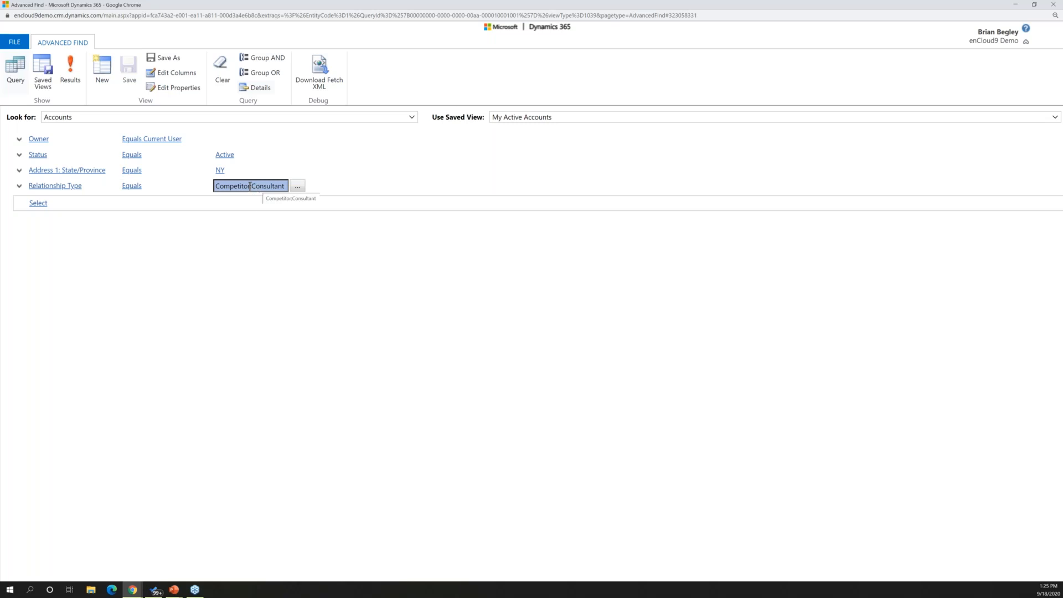
click(44, 69)
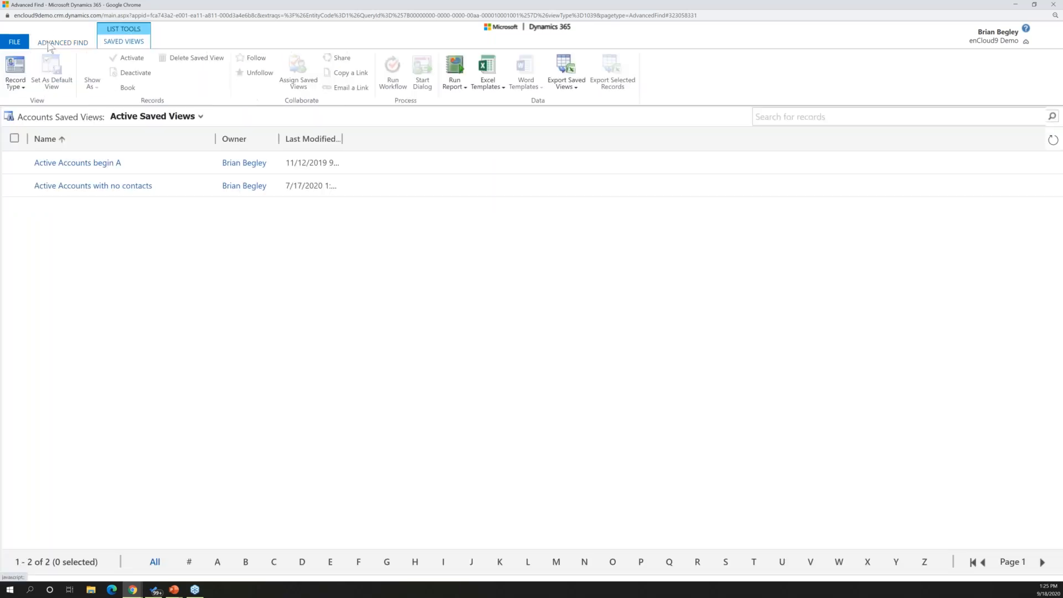
click(54, 43)
click(69, 80)
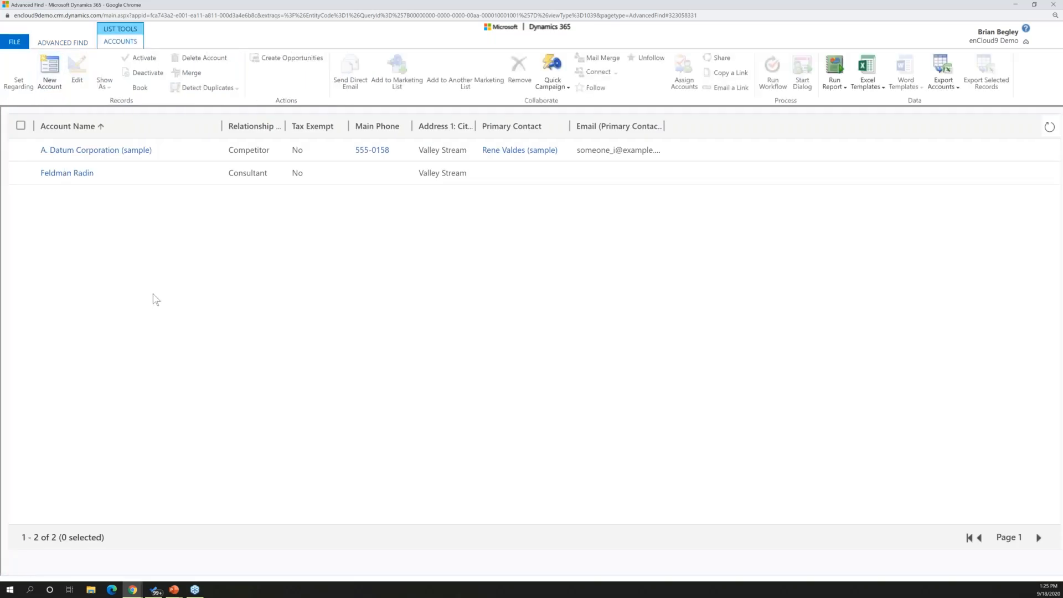
Save the query as a new view named "My Active Accounts NY Competor/Consultant" and close Advanced Find
click(62, 43)
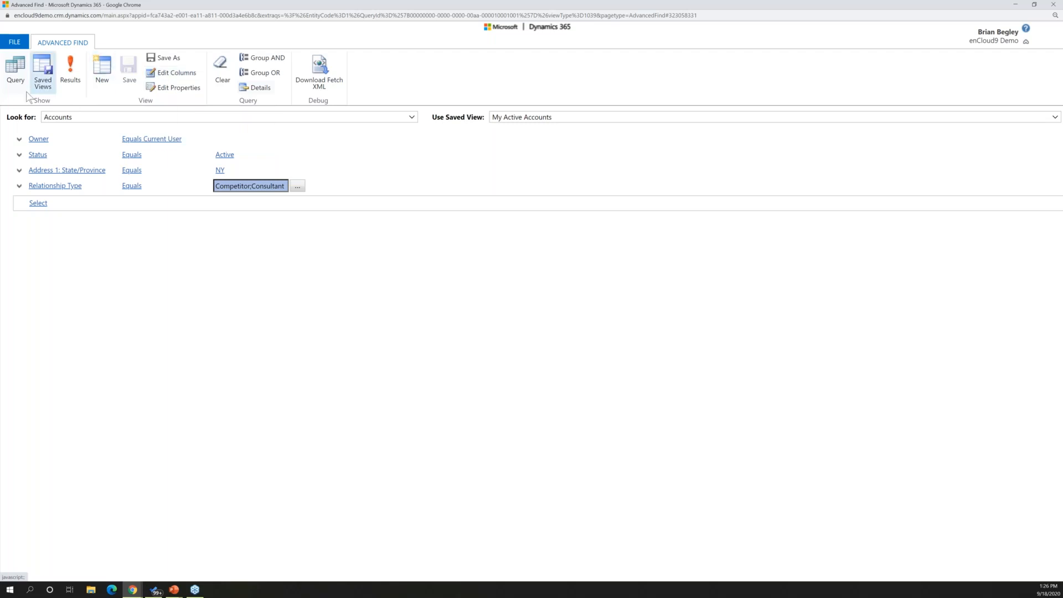
click(167, 60)
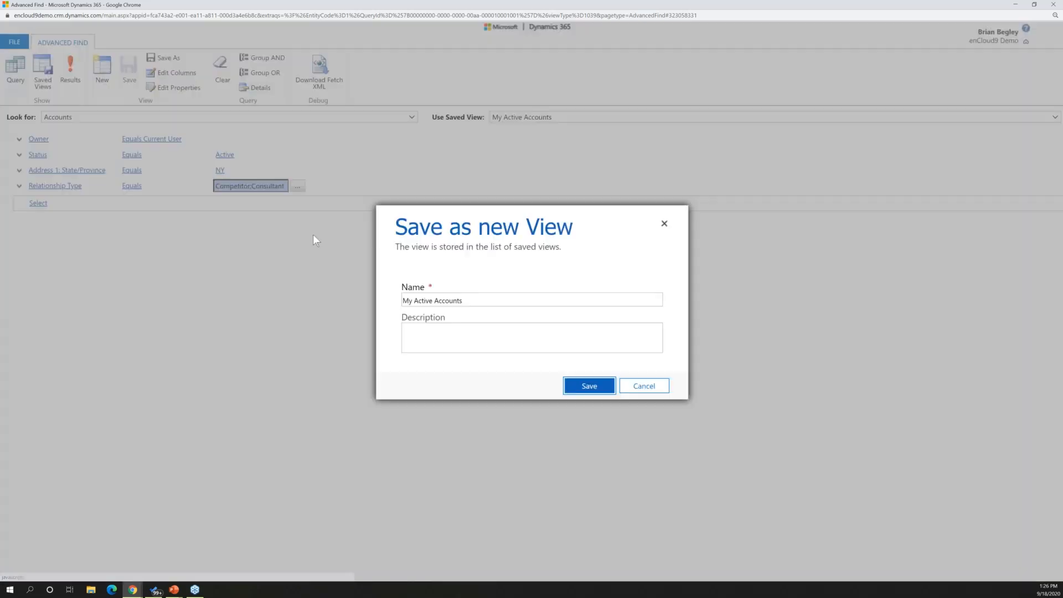
click(483, 300)
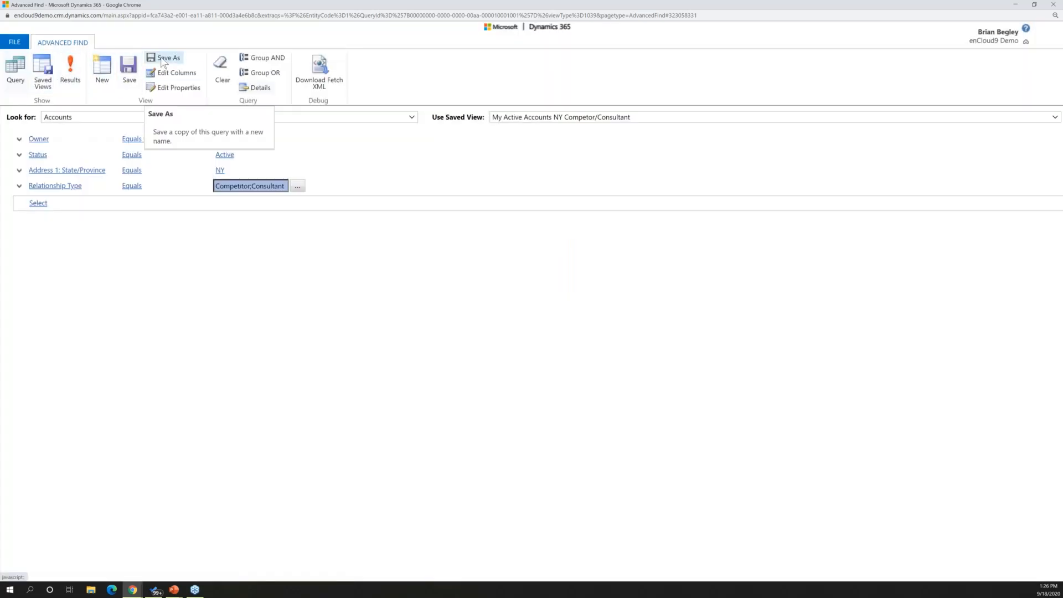
click(1053, 5)
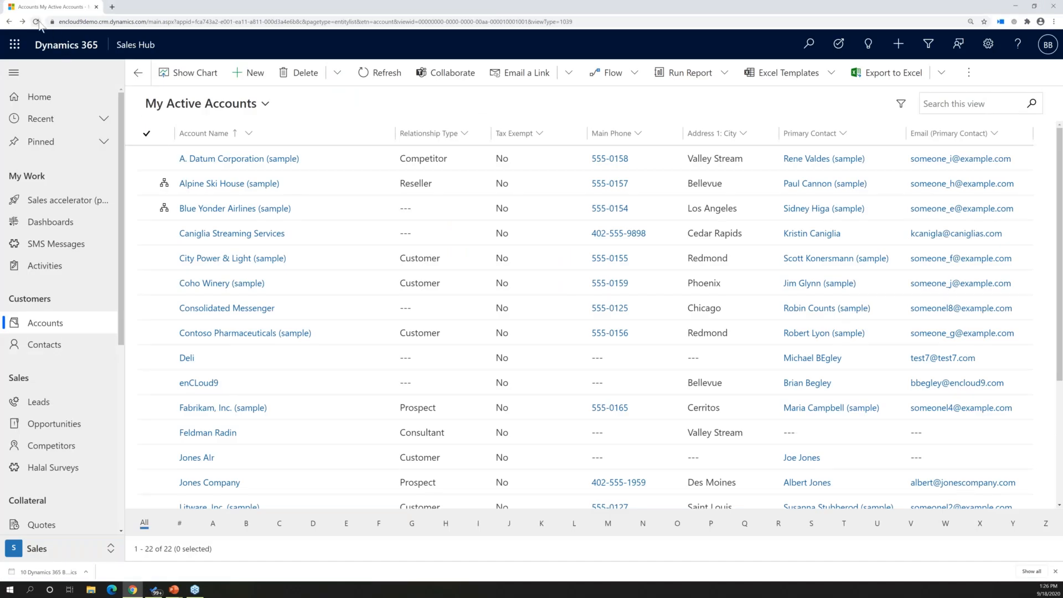
Reload the accounts page until the new view is available and pin My Active Accounts NY Competor/Consultant as the default view
click(36, 22)
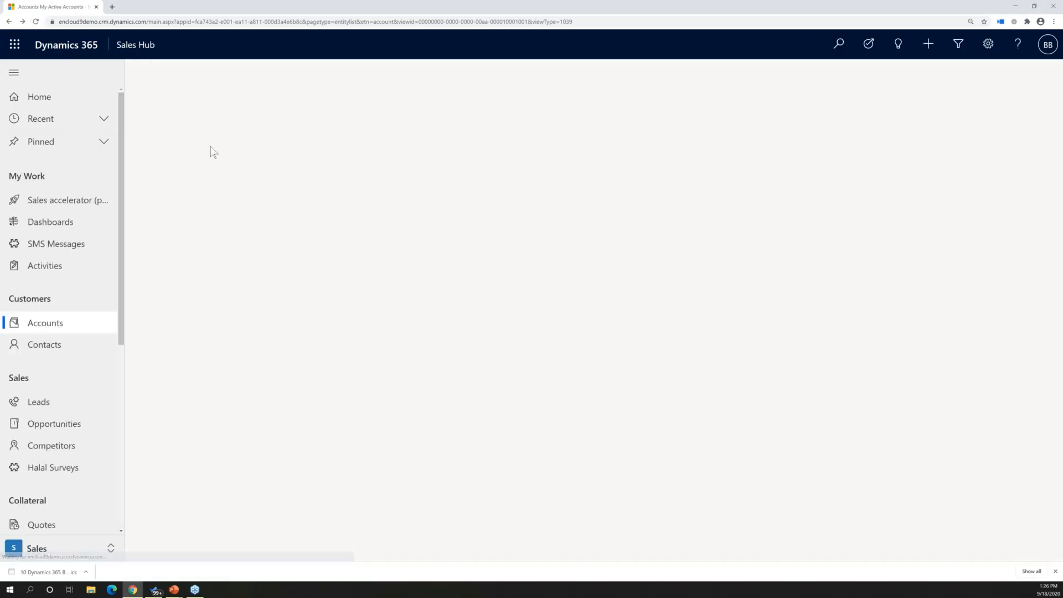
click(232, 104)
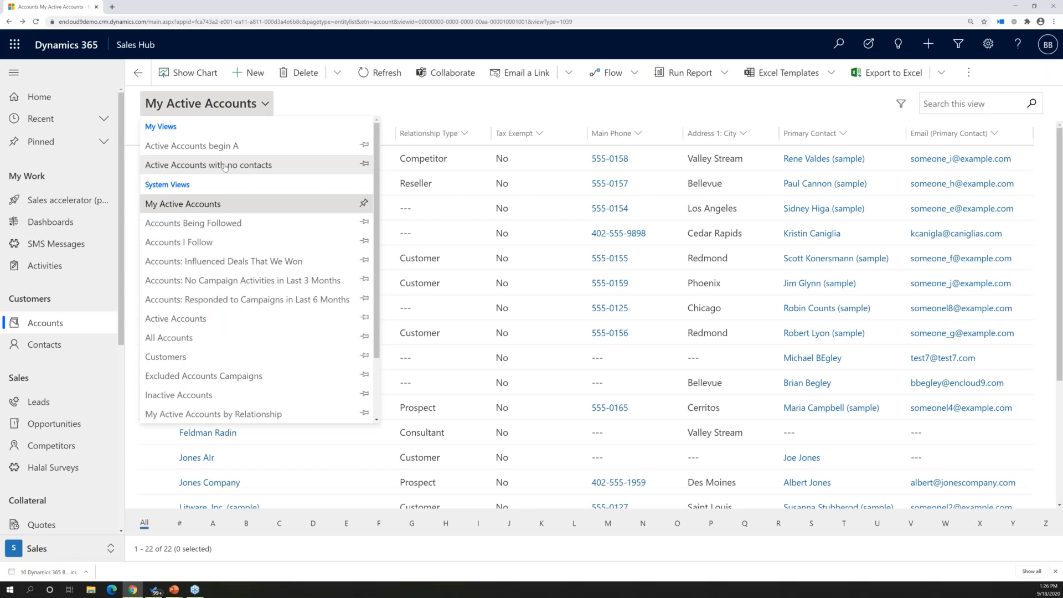
click(36, 22)
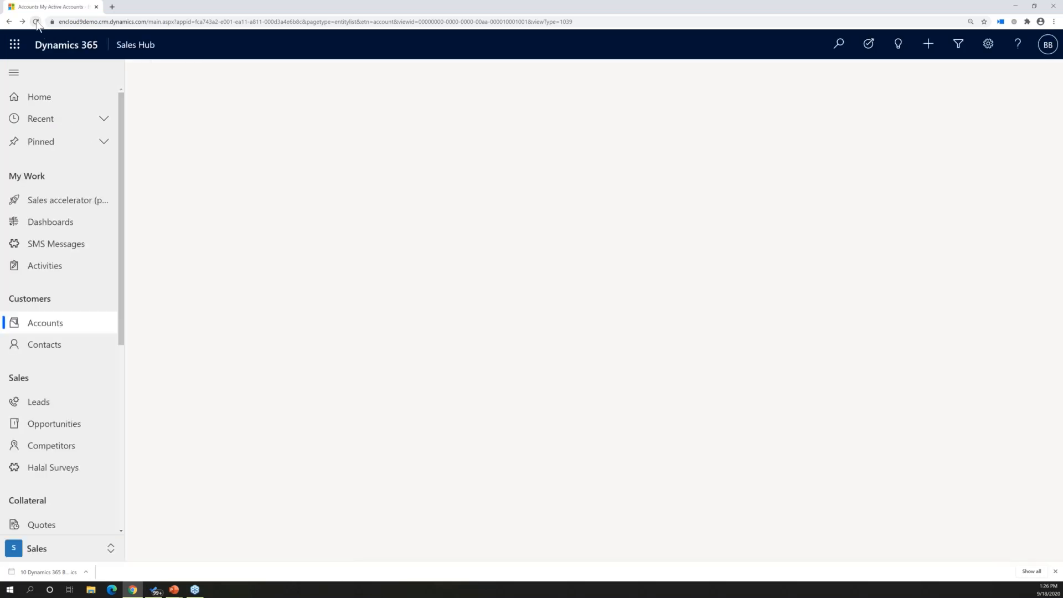
click(265, 106)
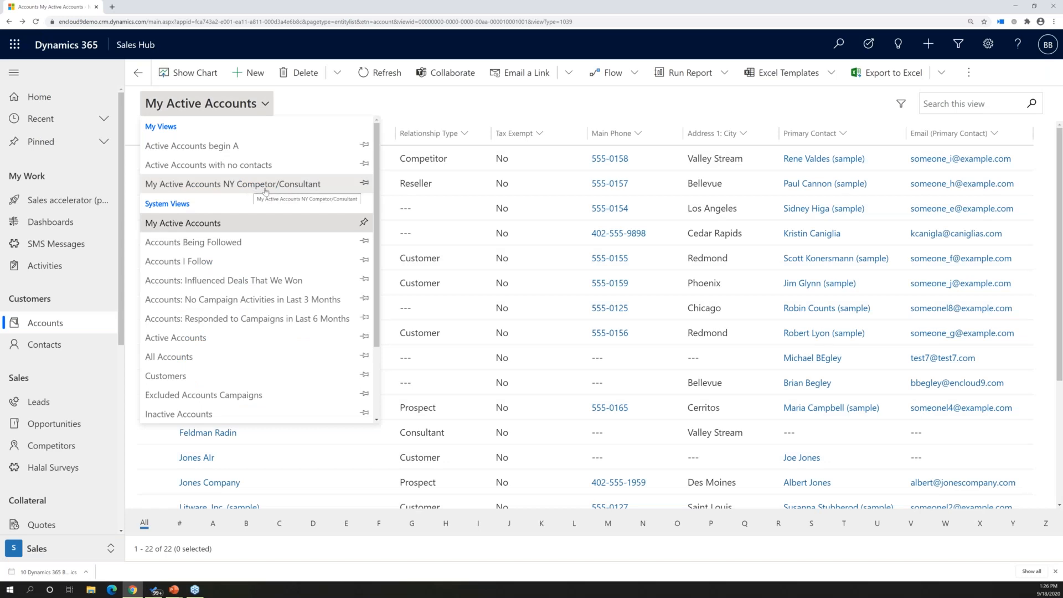
click(364, 185)
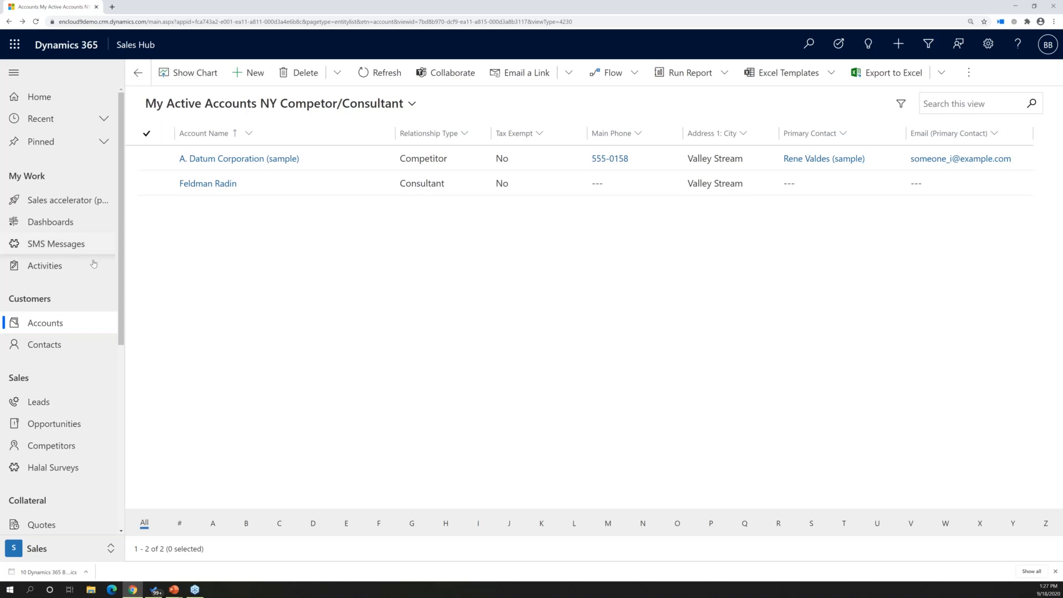
Open the Sales Dashboard, check the available system dashboards, and look over its lists and charts
click(51, 230)
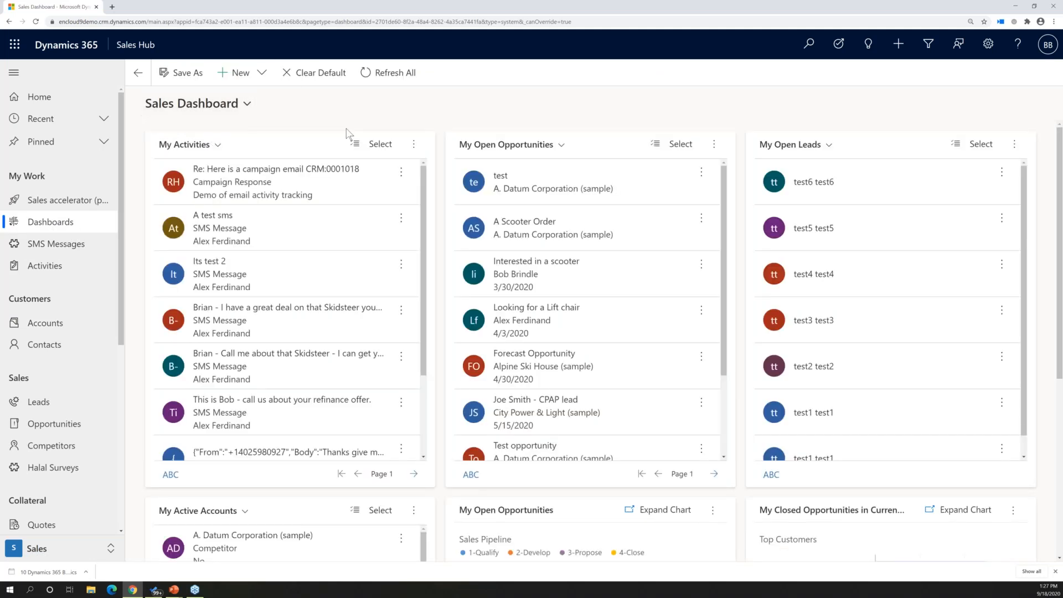
click(247, 104)
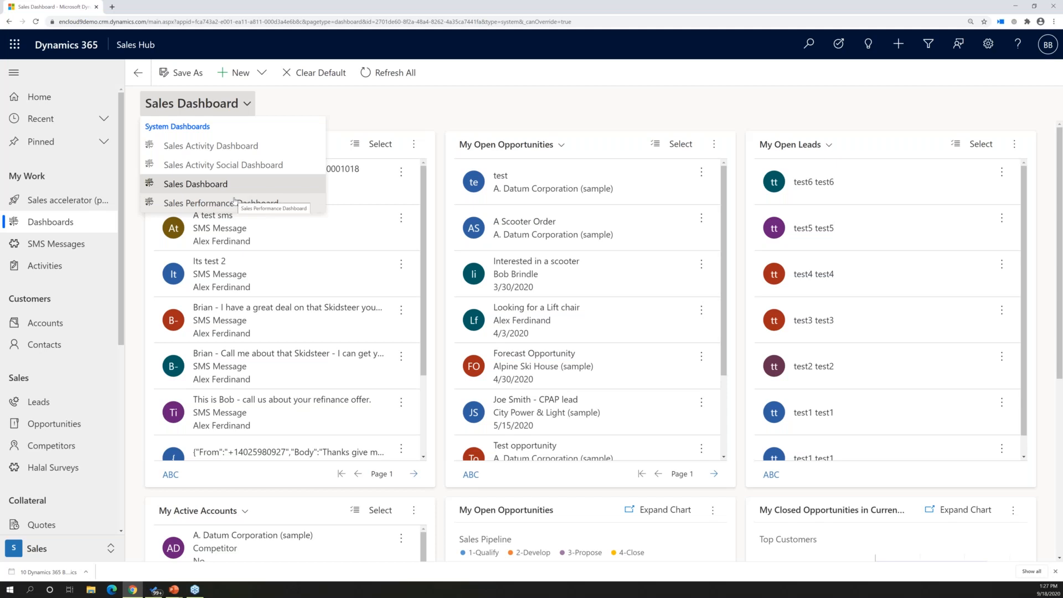
click(552, 103)
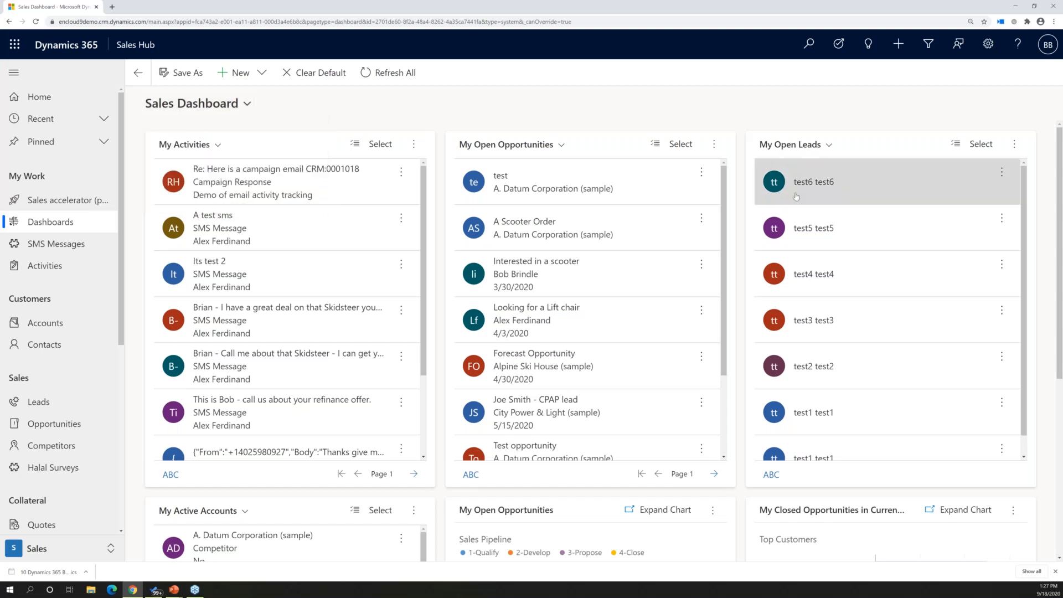
scroll(854, 458, down, 1)
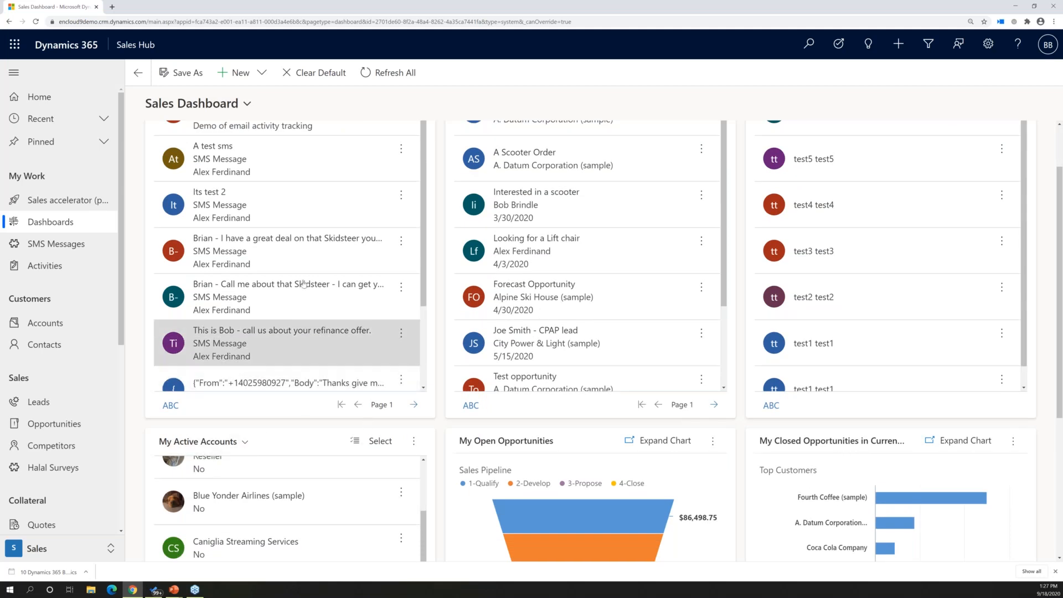
Create a new Dynamics 365 dashboard with the 2-Column Regular Dashboard layout and maximize its editor window
click(256, 74)
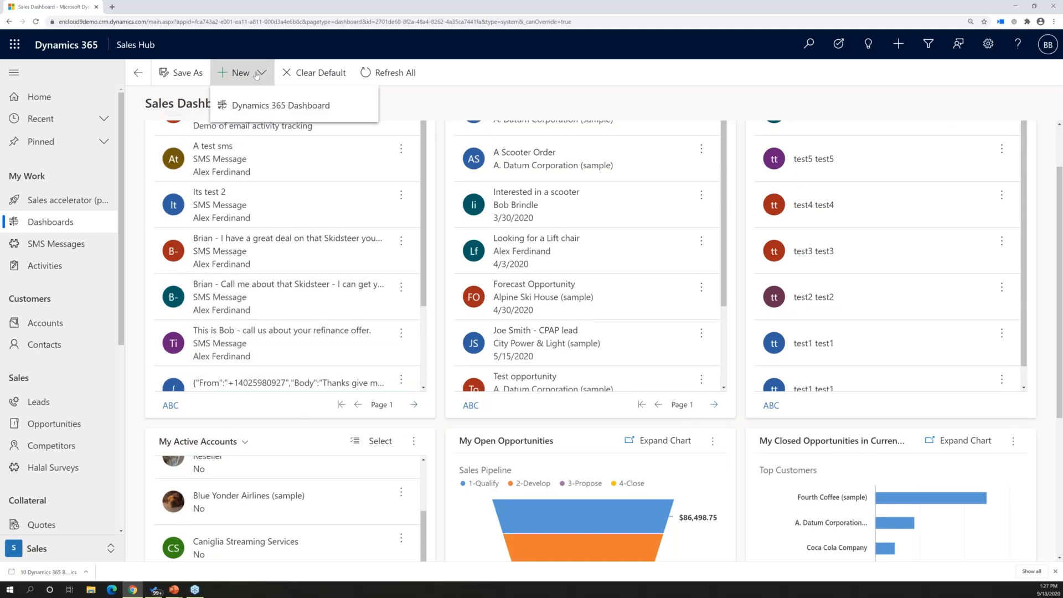
click(253, 105)
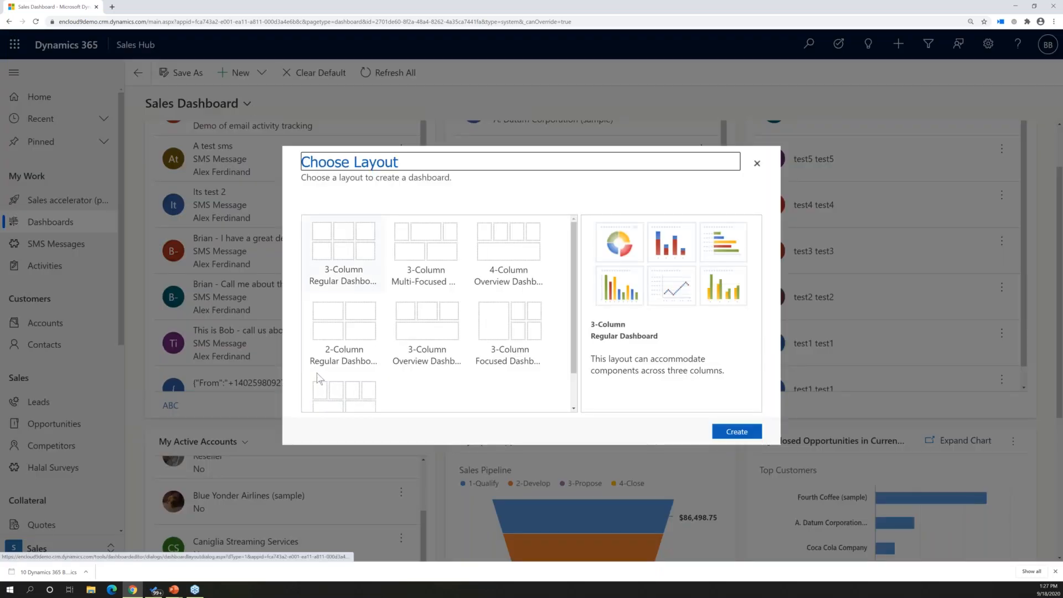
click(342, 321)
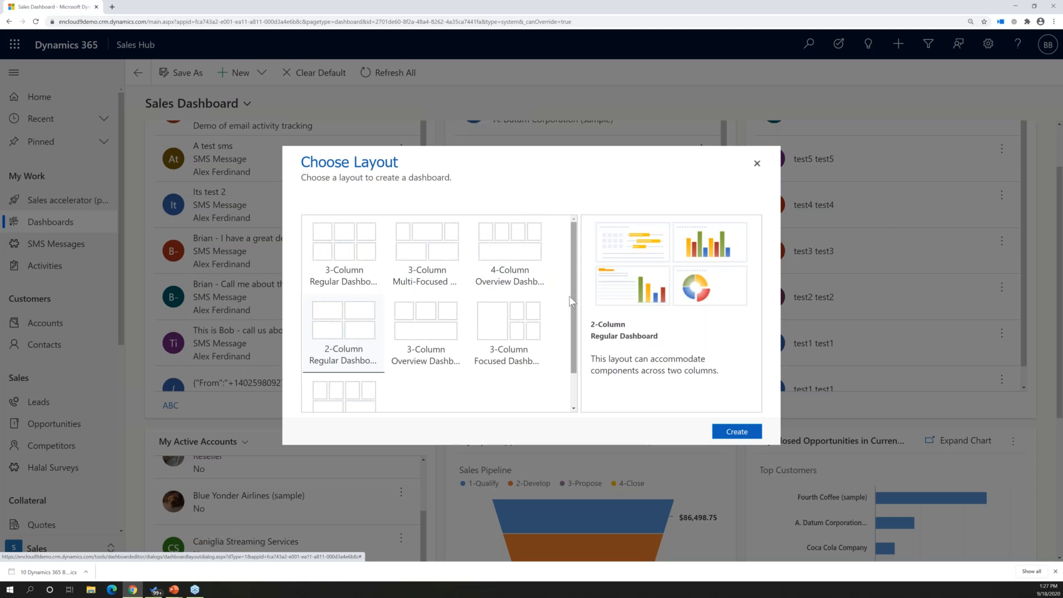
scroll(574, 309, down, 1)
scroll(574, 309, up, 1)
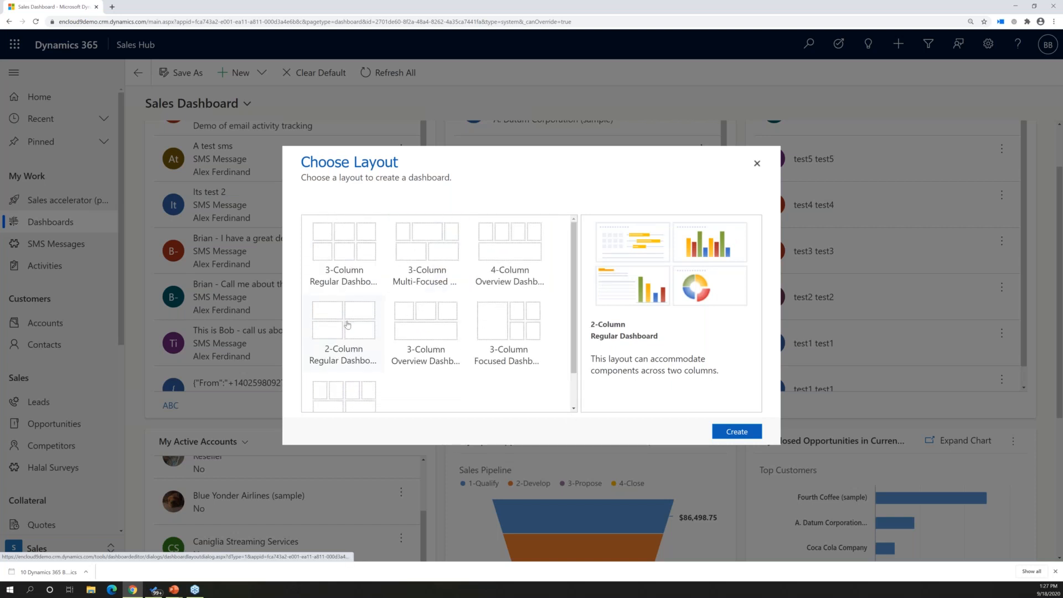
click(735, 436)
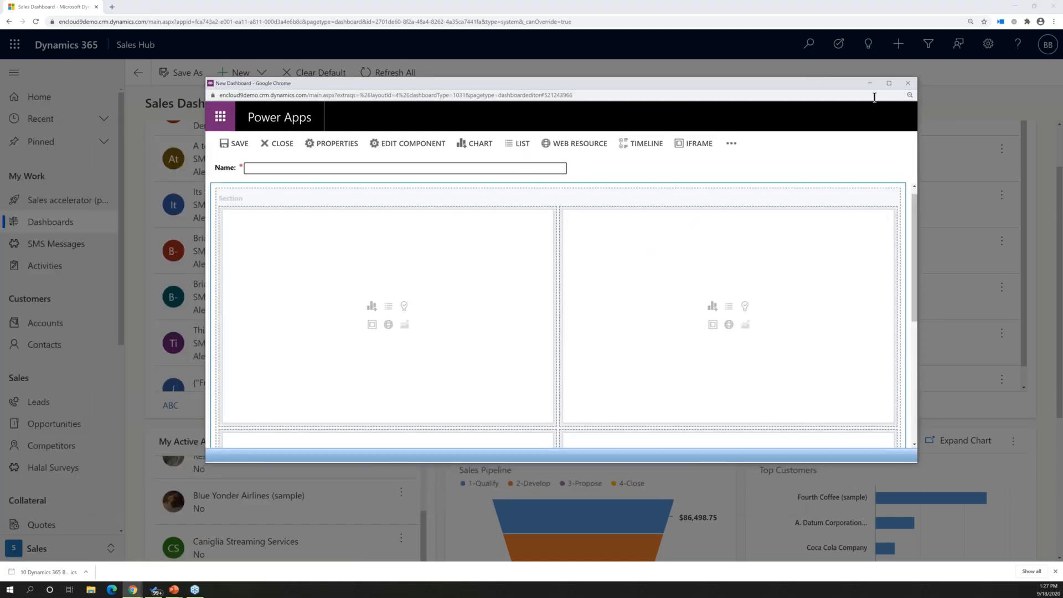
click(888, 83)
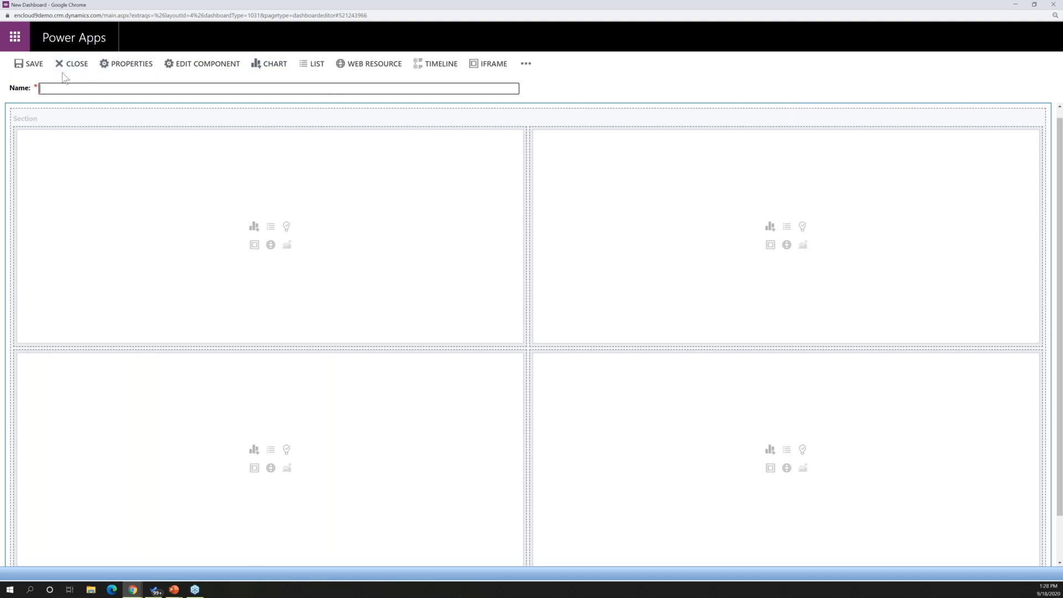
Add an Activity chart to the dashboard's upper-left section, using the My Activities view and the Activities by Month Due chart
click(254, 228)
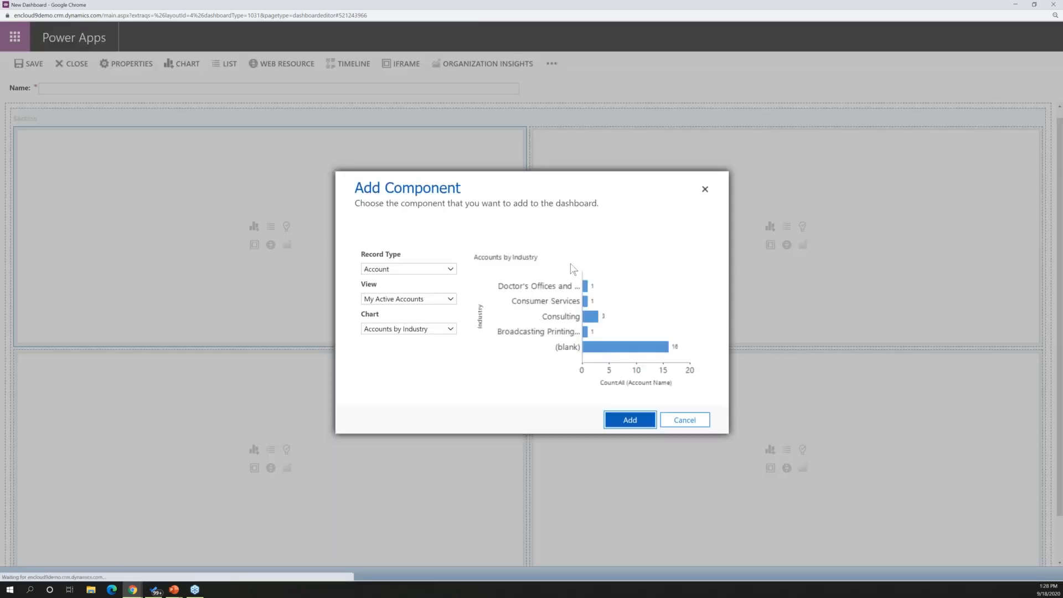
click(453, 272)
drag(541, 289, 541, 377)
drag(540, 339, 545, 286)
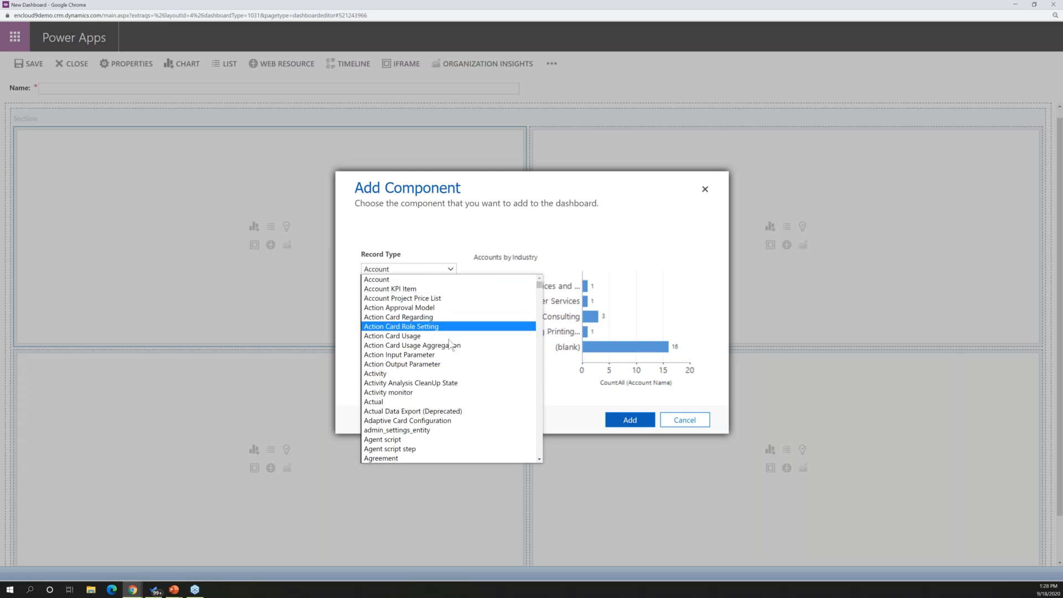
click(423, 373)
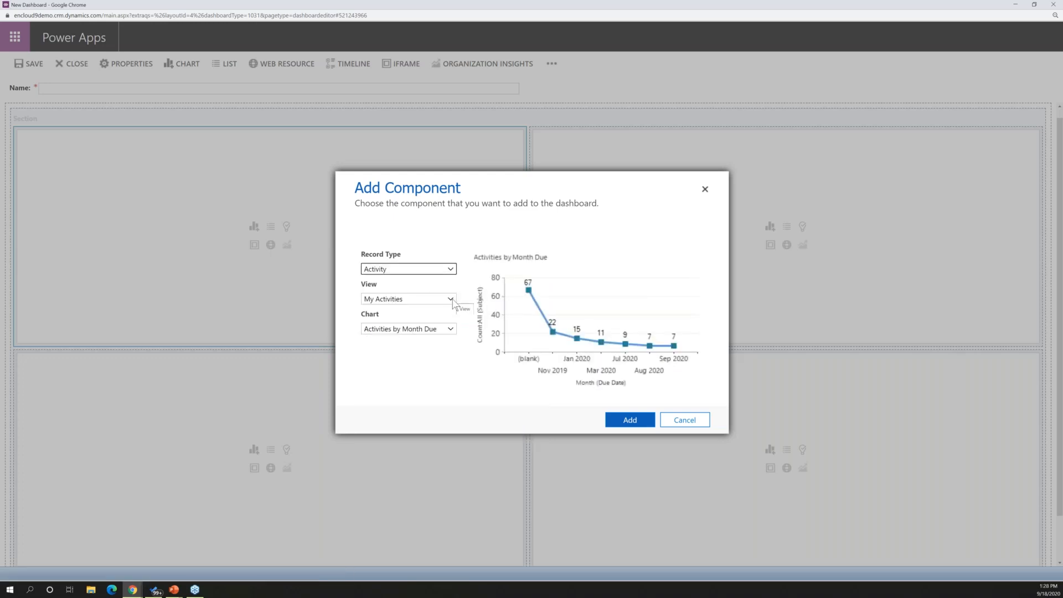
click(451, 330)
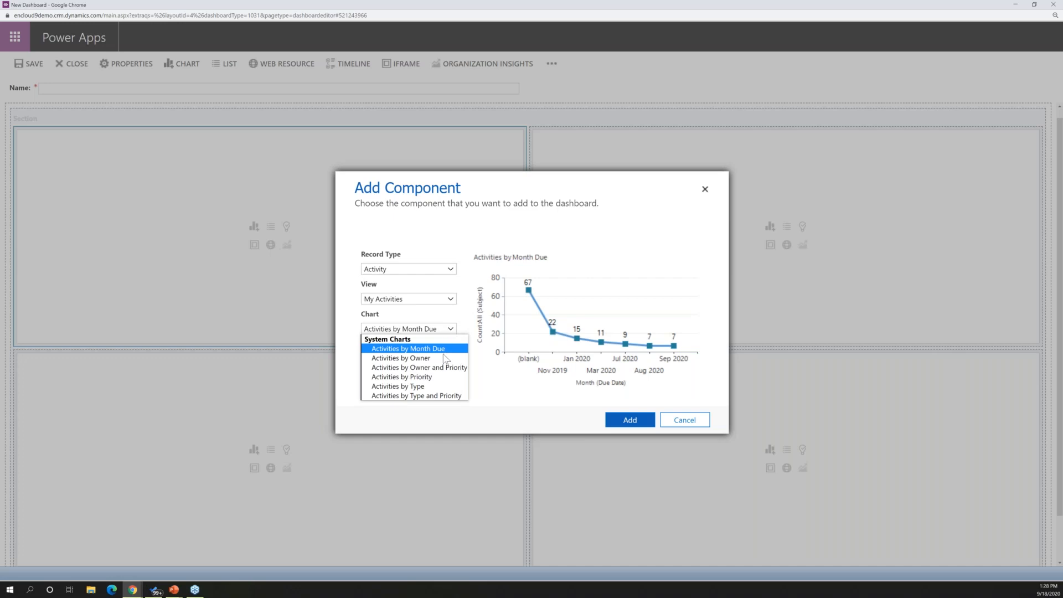
click(426, 349)
click(607, 420)
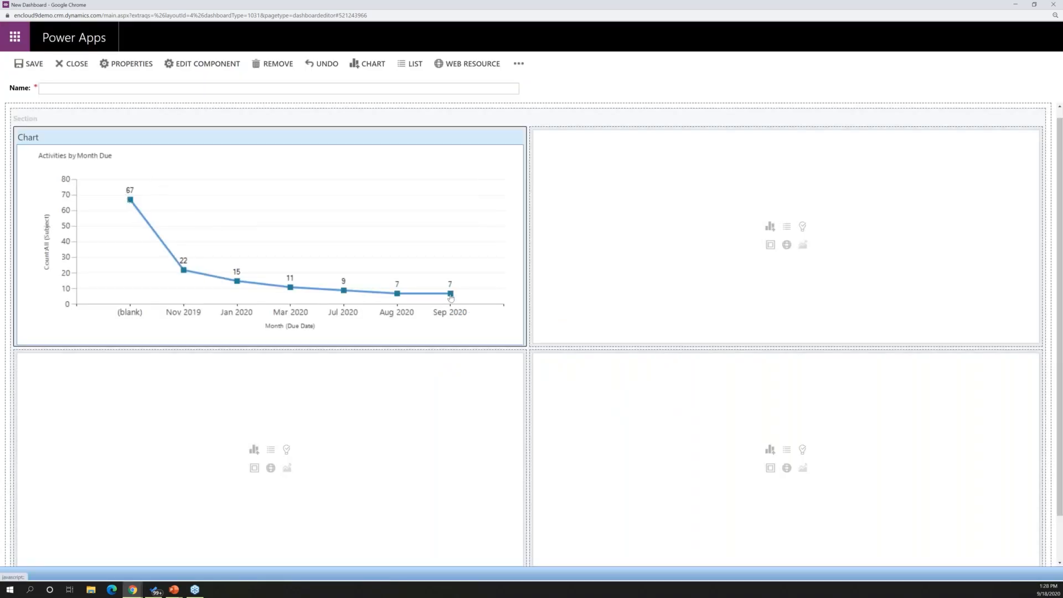
Add an Opportunity chart to the dashboard's upper-right section, using the My Open Opportunities view and the Sales Pipeline chart
mouse_move(450, 297)
click(770, 226)
click(451, 269)
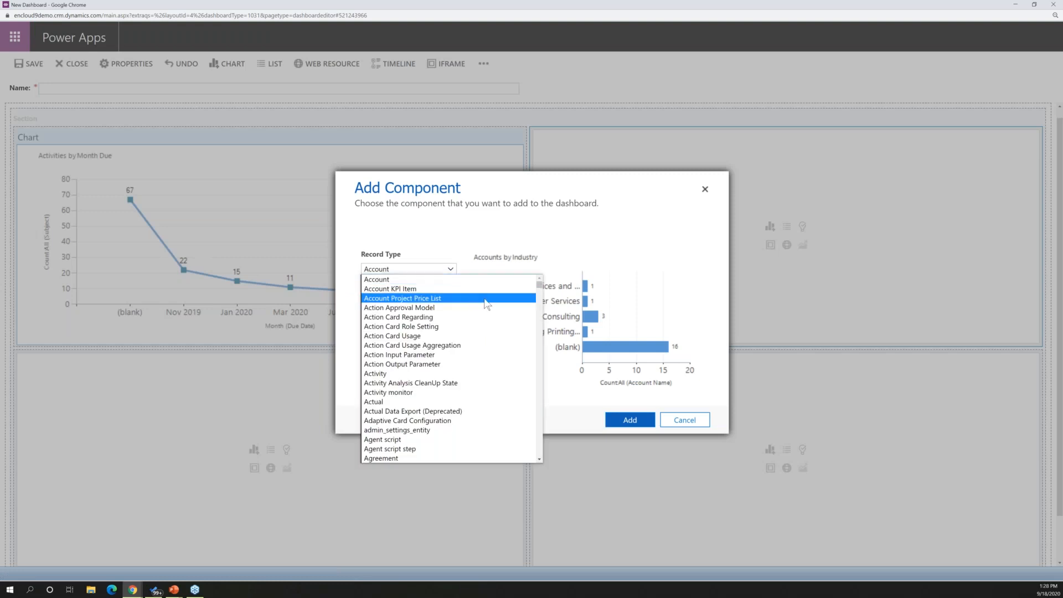
scroll(477, 310, down, 10)
scroll(459, 327, down, 15)
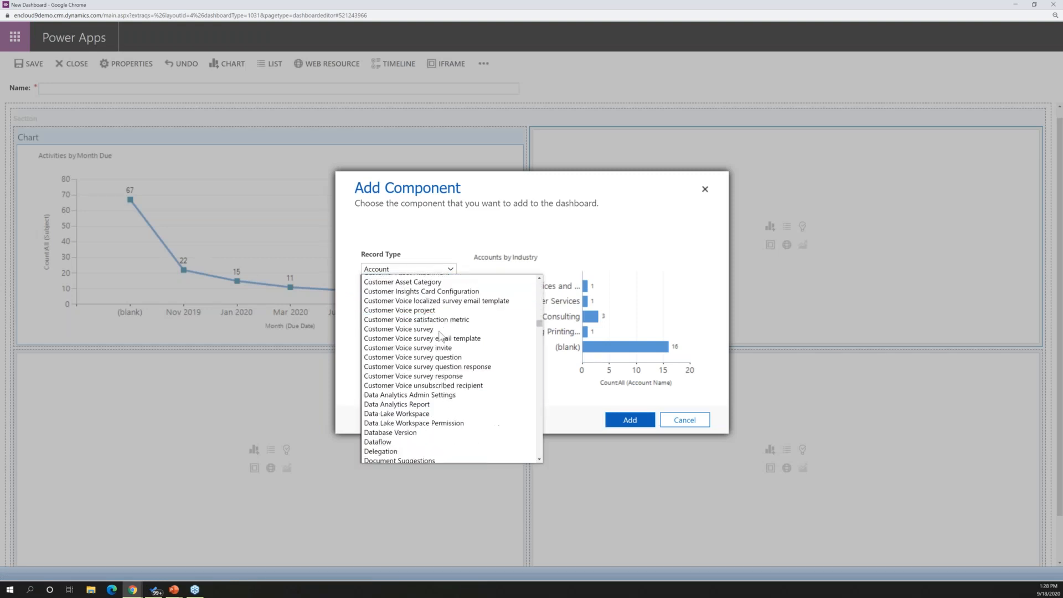
scroll(436, 337, down, 20)
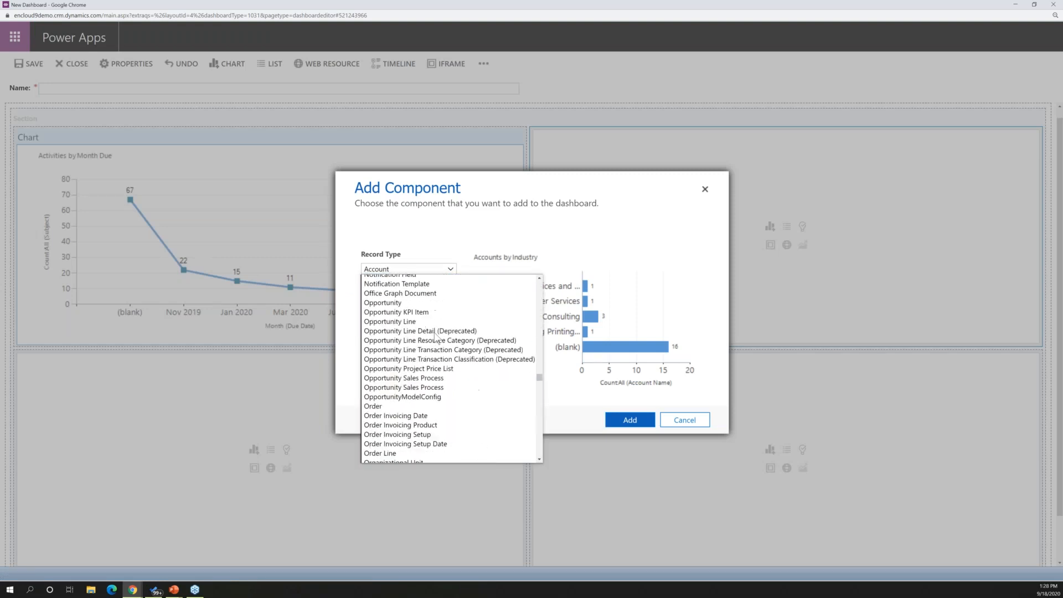
scroll(426, 335, up, 5)
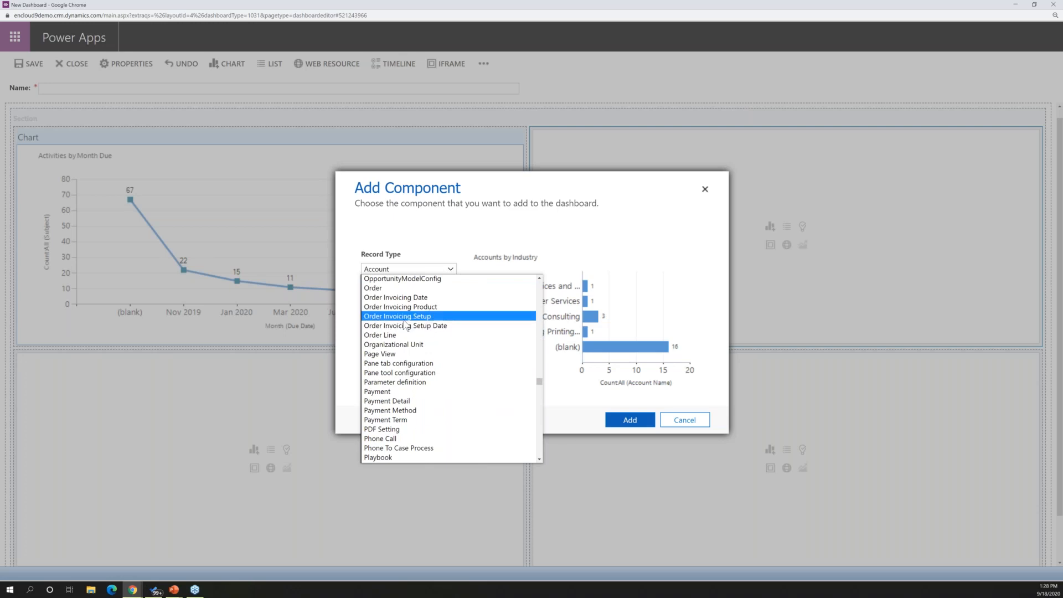
scroll(426, 335, up, 5)
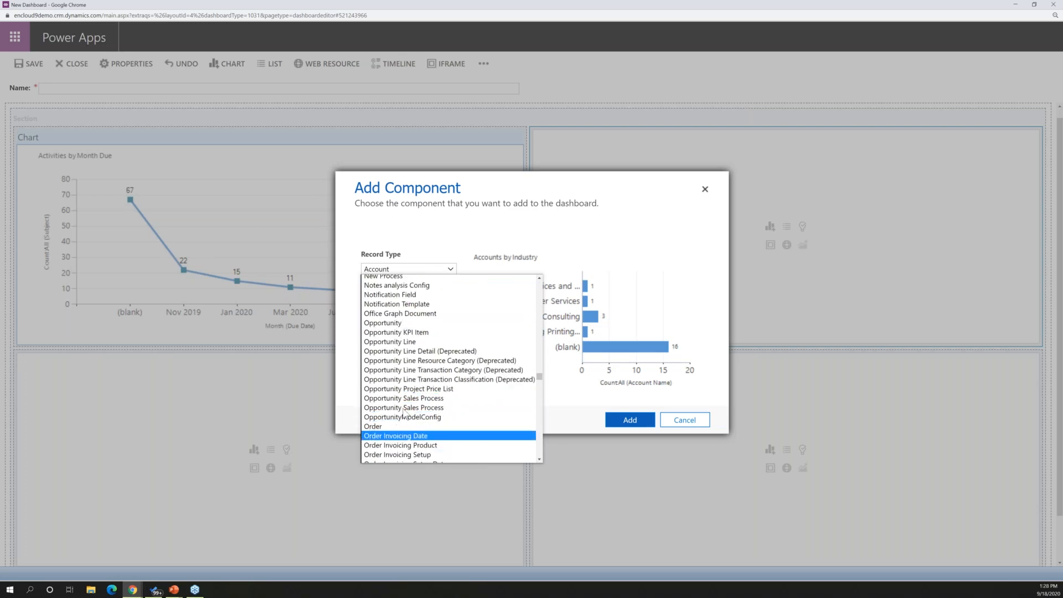
click(409, 323)
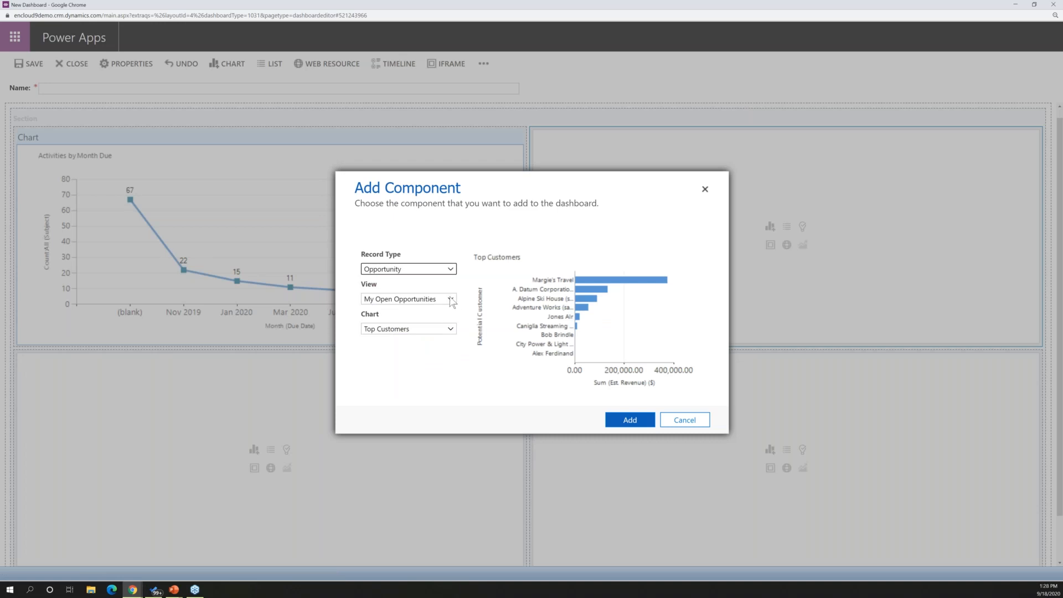
click(452, 331)
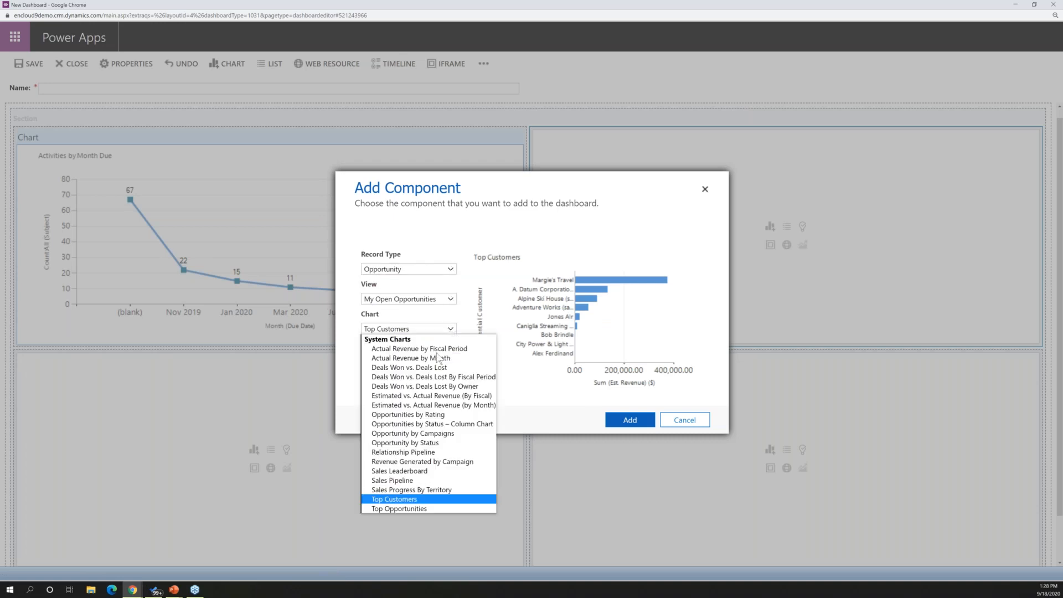
click(410, 481)
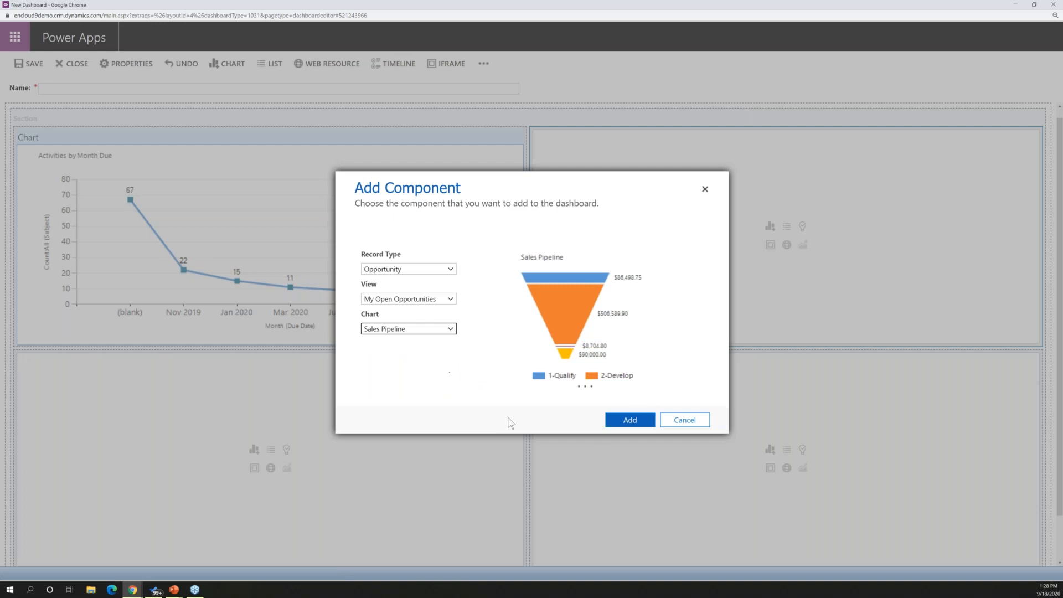
click(632, 422)
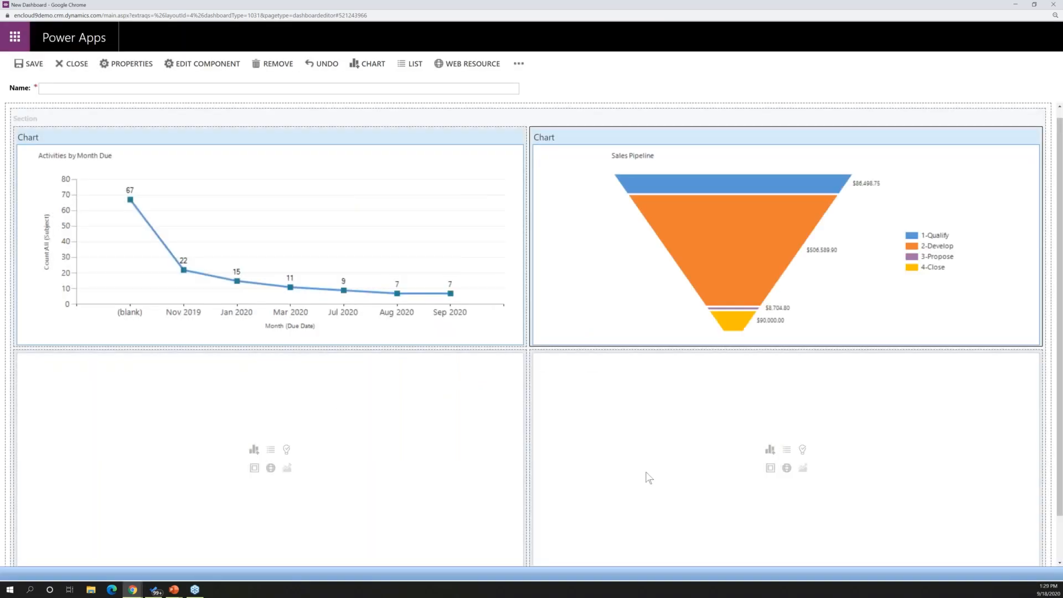
Add an Opportunities list with the My Open Opportunities view to the dashboard's lower-right section
click(786, 453)
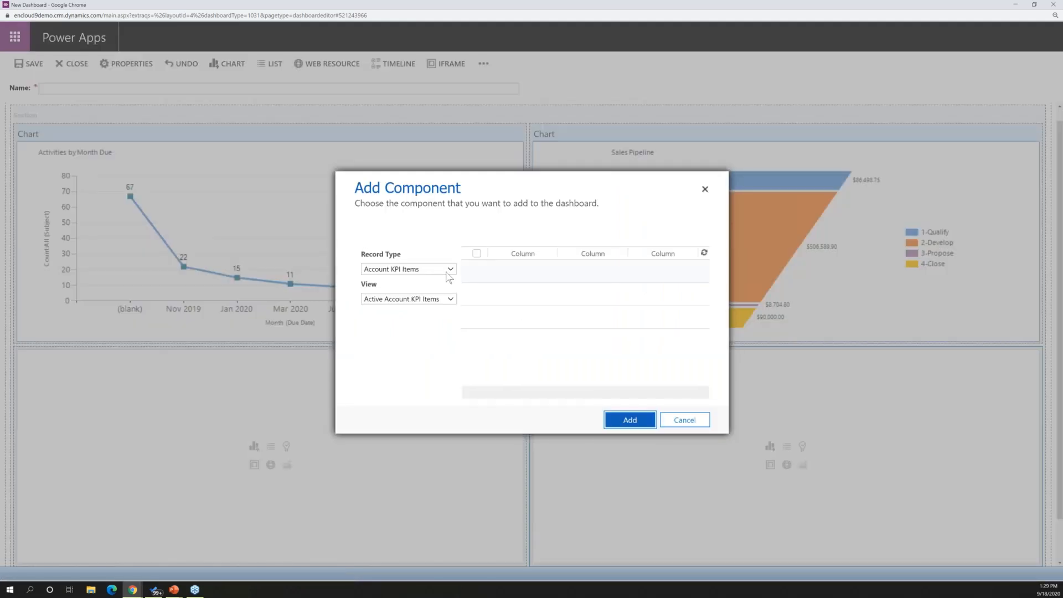
click(450, 269)
drag(527, 288, 527, 372)
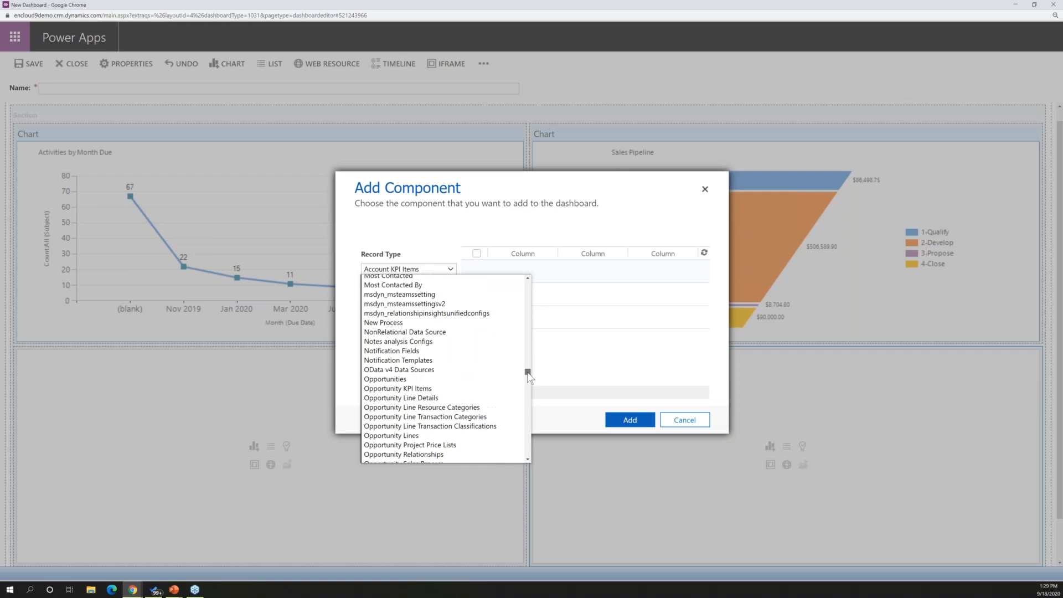
click(423, 379)
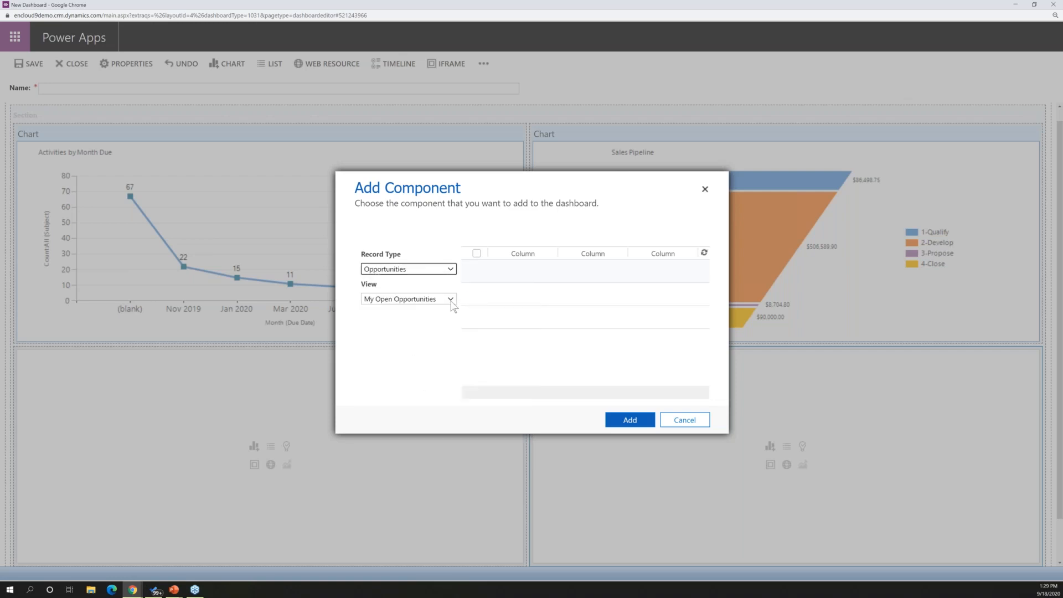
click(630, 420)
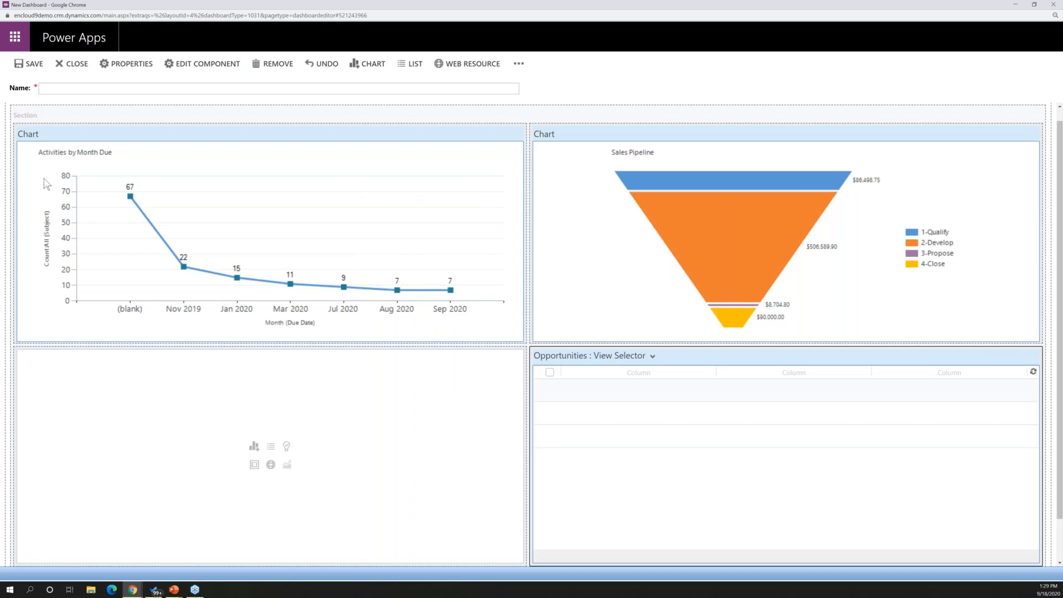
Add an Activities list with the My Activities view to the dashboard's empty lower-left section
click(270, 452)
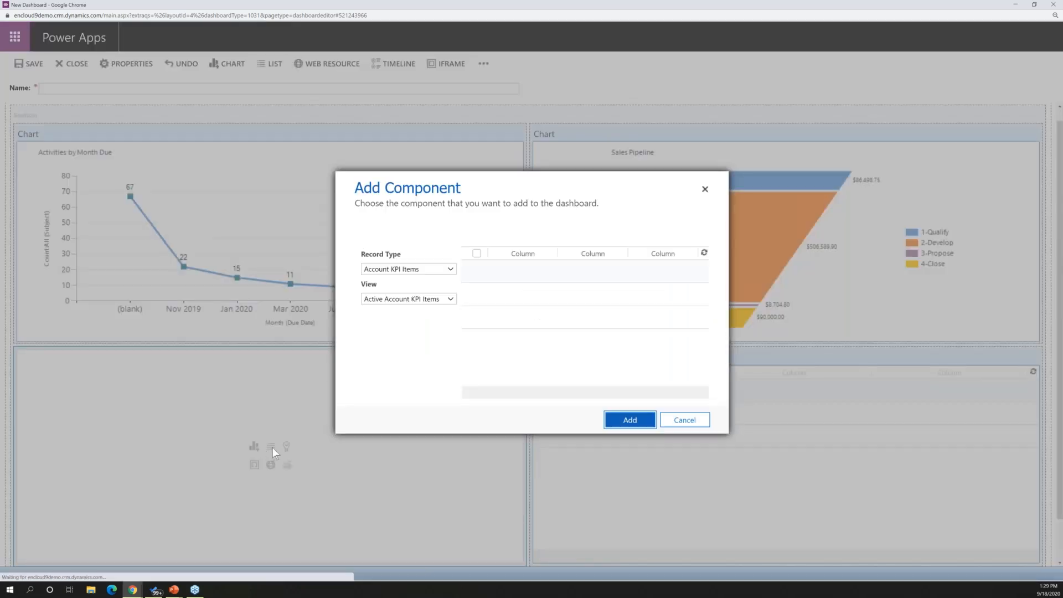
click(450, 268)
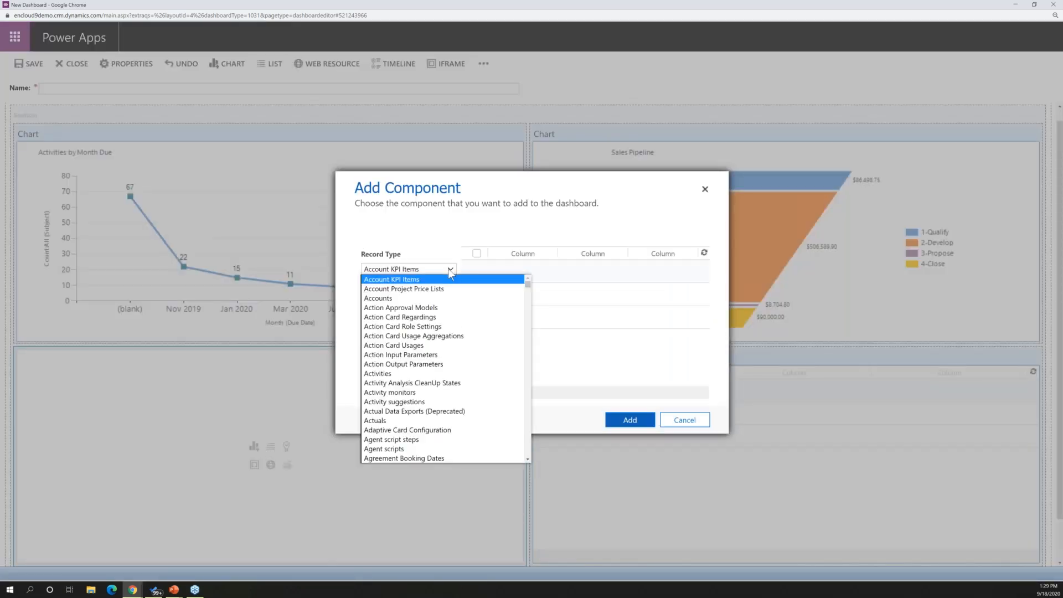
click(418, 372)
click(415, 302)
click(416, 301)
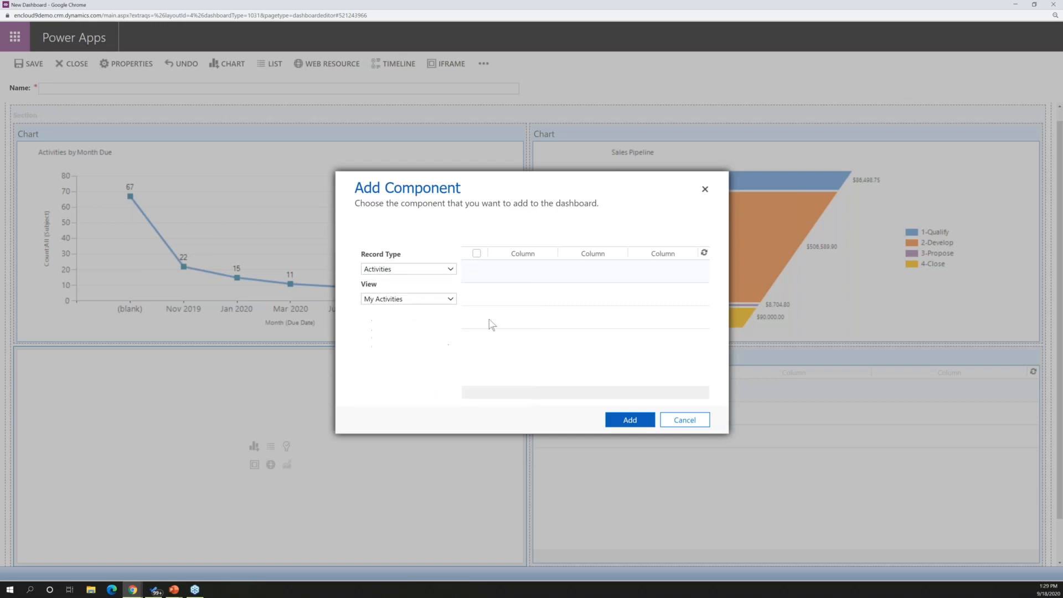
click(625, 421)
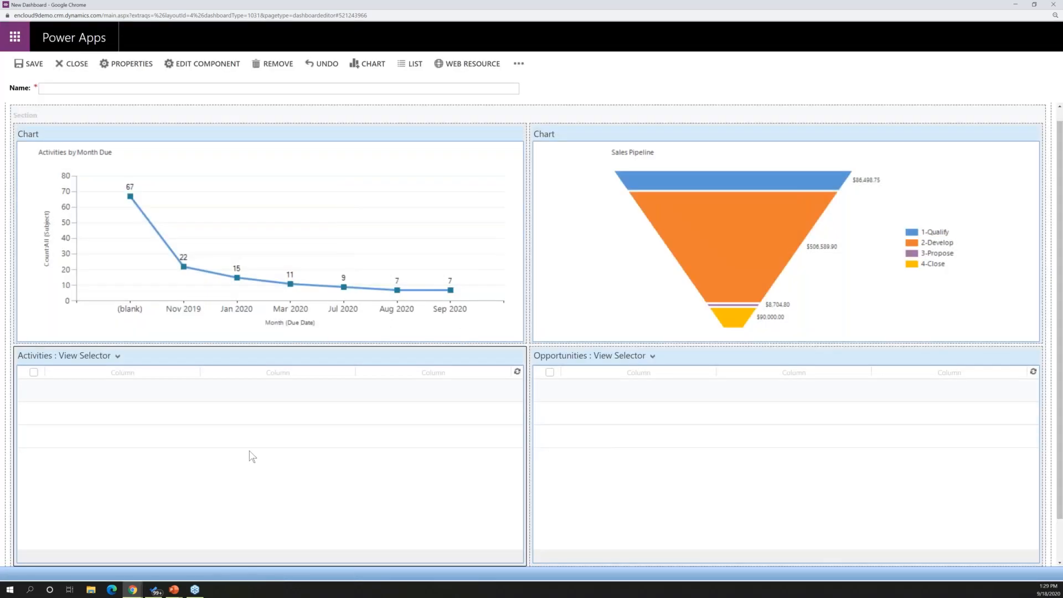
Name the dashboard as the owner's personal Dashboard, then save it and close the editor
click(53, 90)
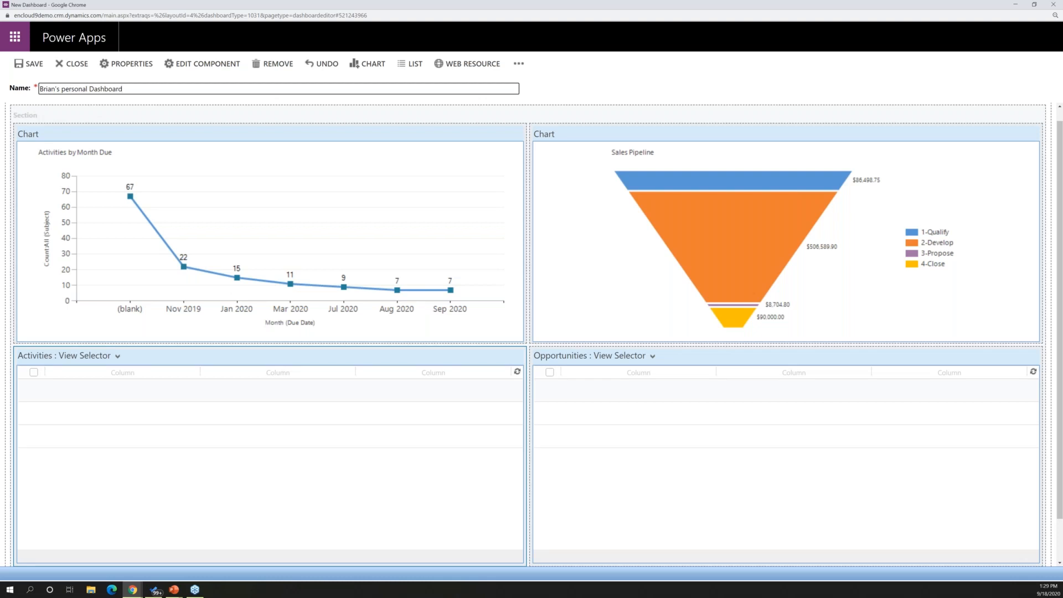
click(31, 64)
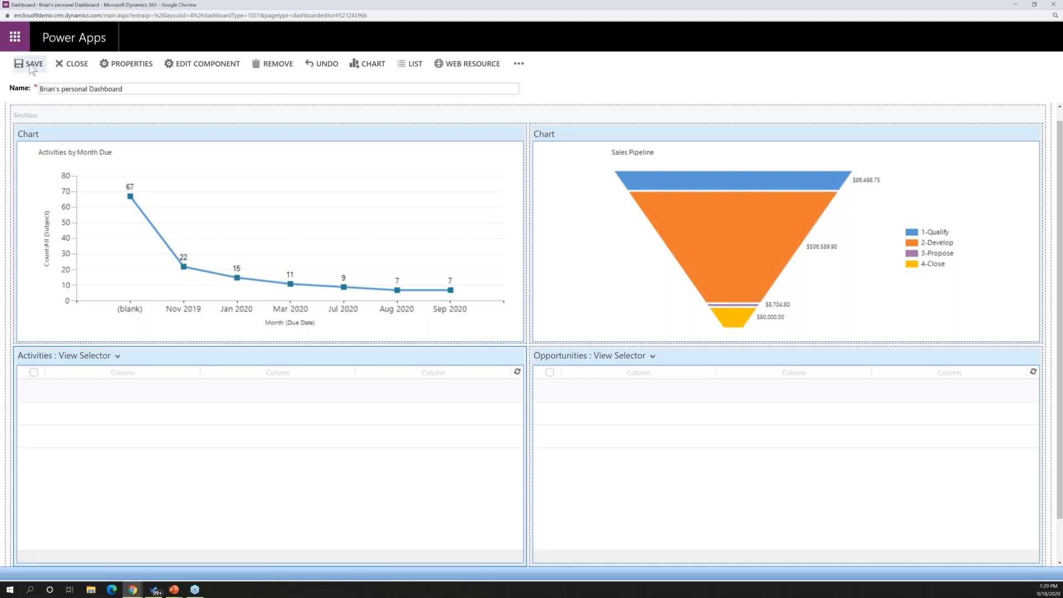
click(62, 65)
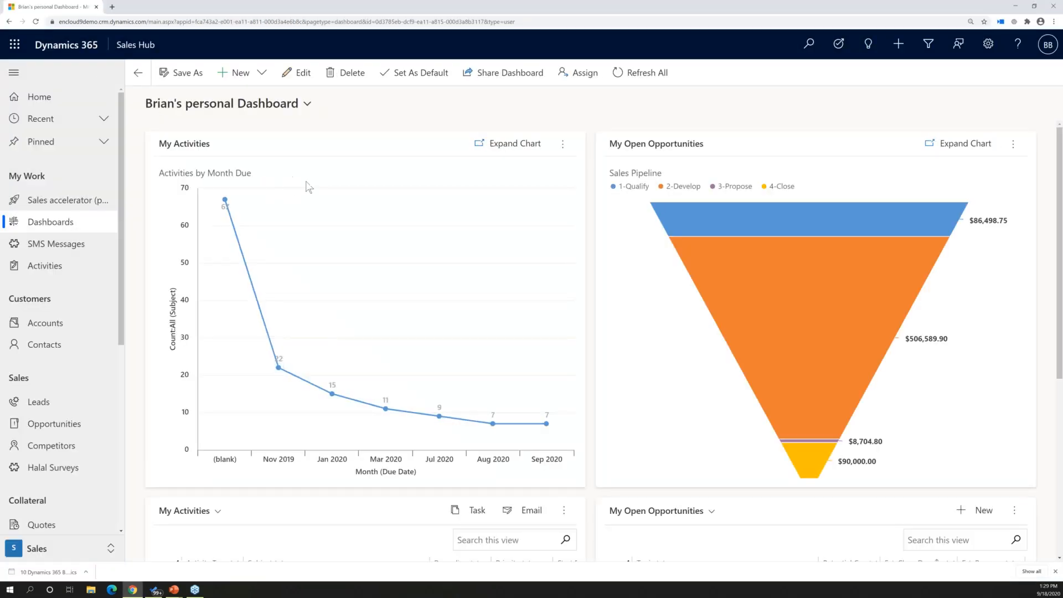
Review the new personal dashboard's charts and lists, check the available dashboards, and make it the default dashboard
scroll(308, 185, down, 3)
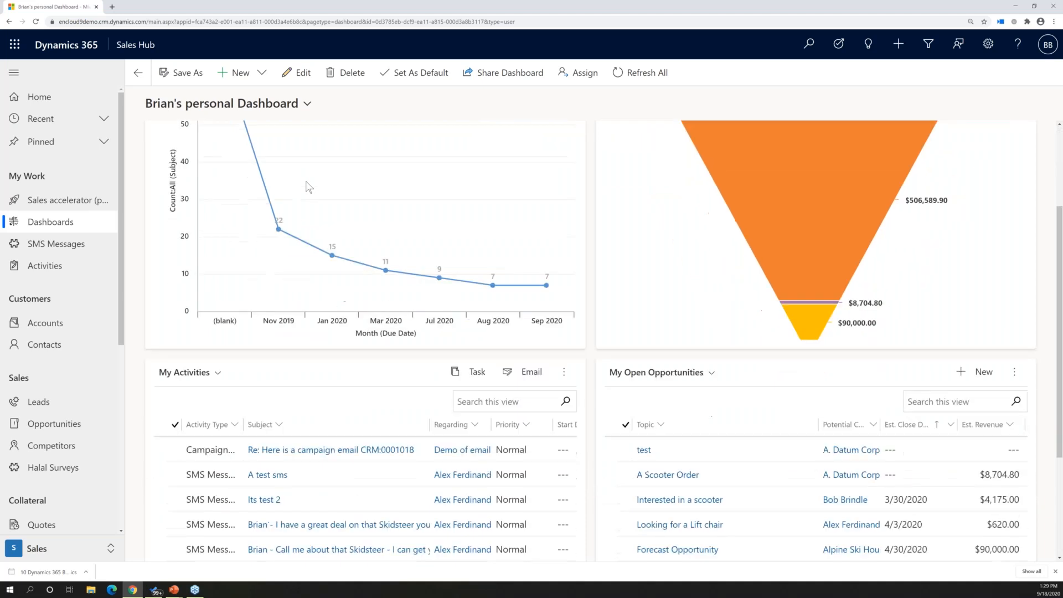
scroll(307, 184, up, 3)
click(308, 104)
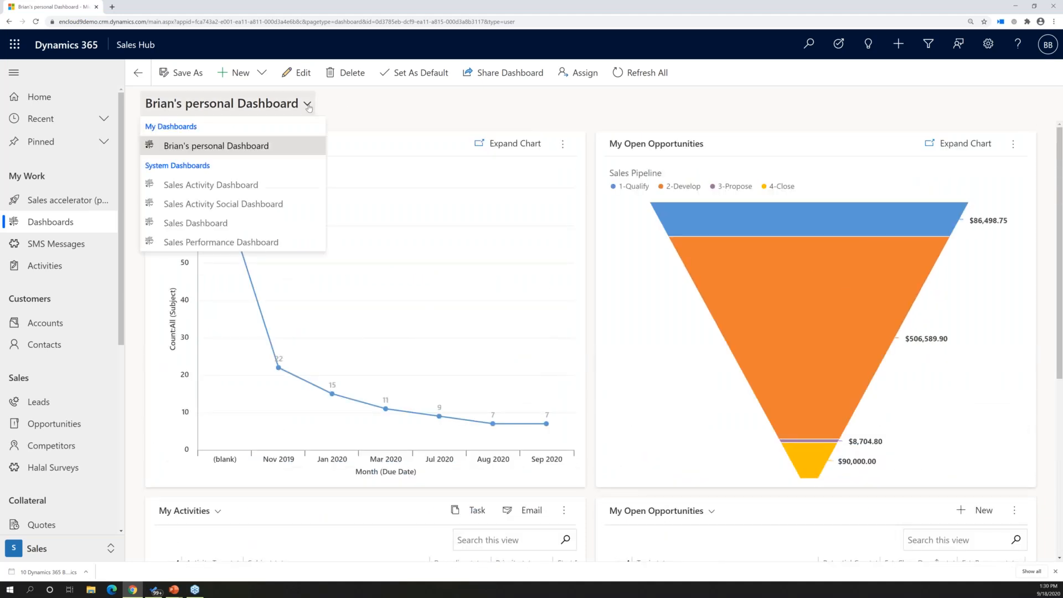
click(418, 78)
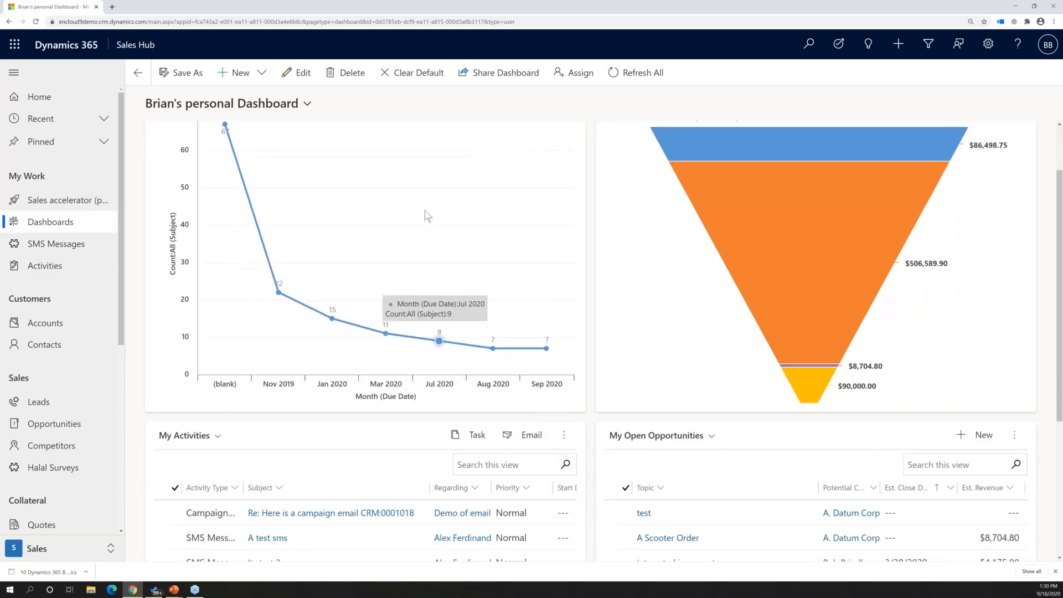
scroll(428, 216, down, 5)
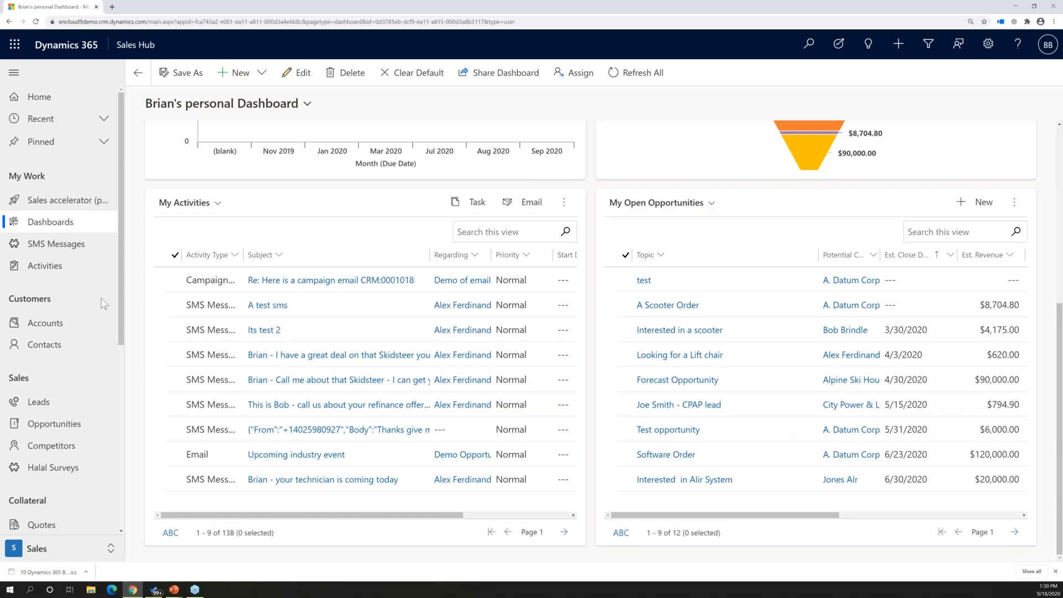
Open the Accounts view My Active Accounts NY Competor/Consultant in Excel Online
click(54, 330)
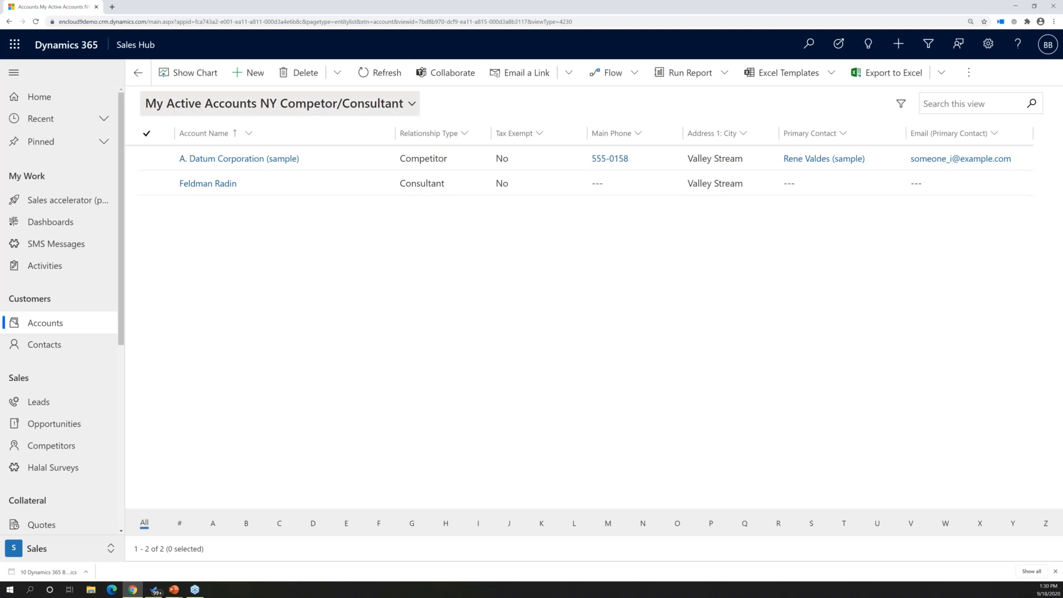
click(942, 74)
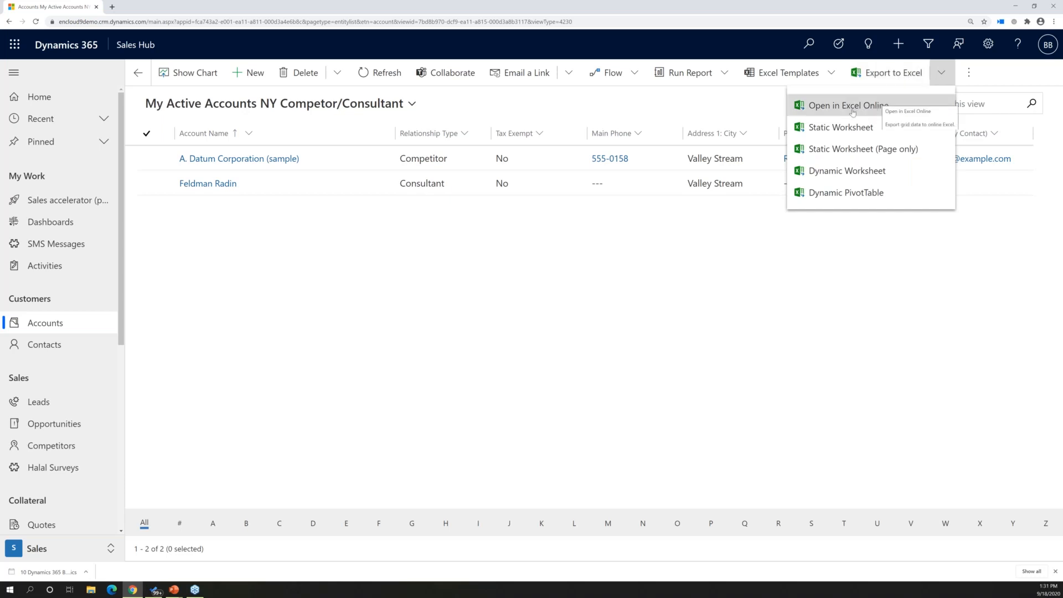
click(816, 111)
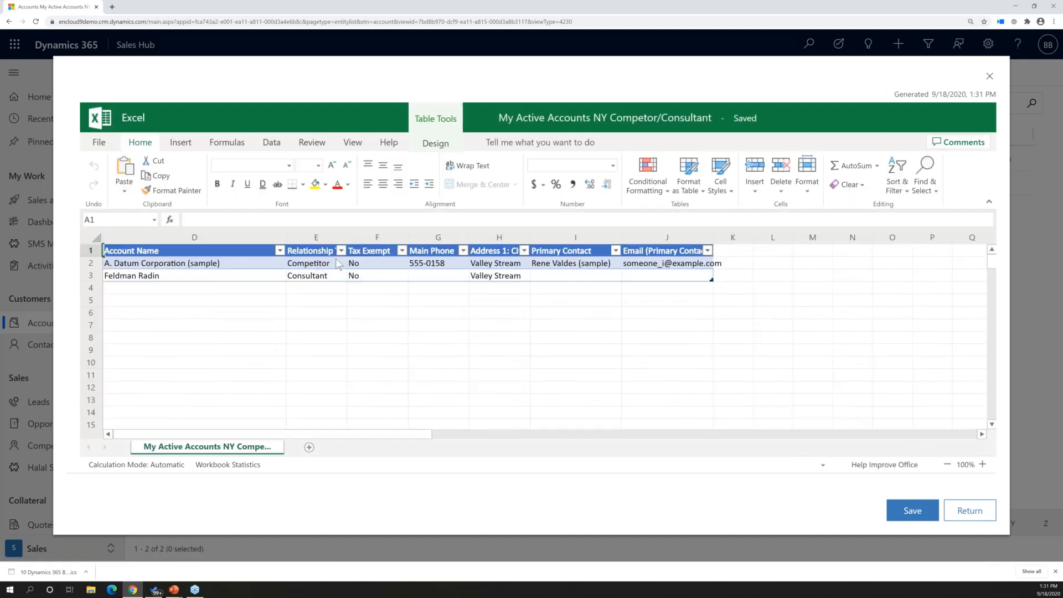
Change the relationship type of A. Datum Corporation (sample) to Consultant and save the worksheet back for import
click(342, 251)
click(343, 265)
click(352, 264)
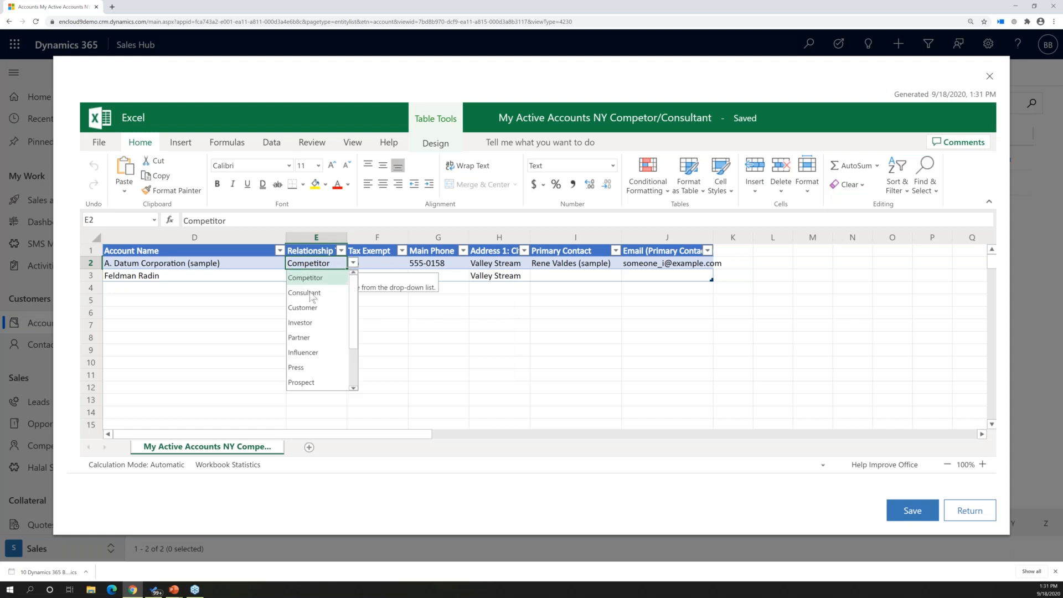
click(324, 294)
click(913, 510)
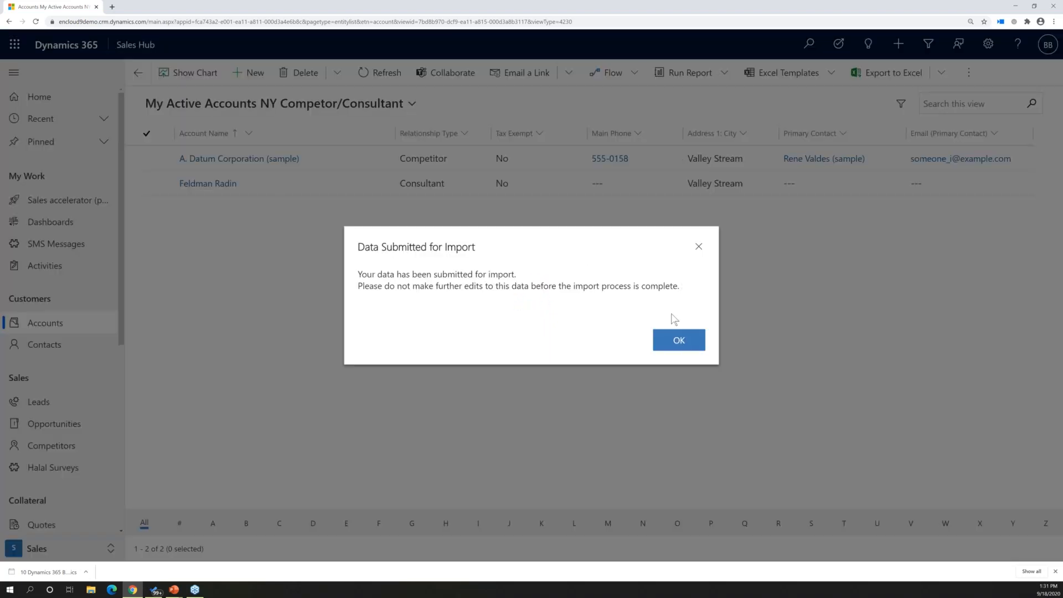
click(676, 346)
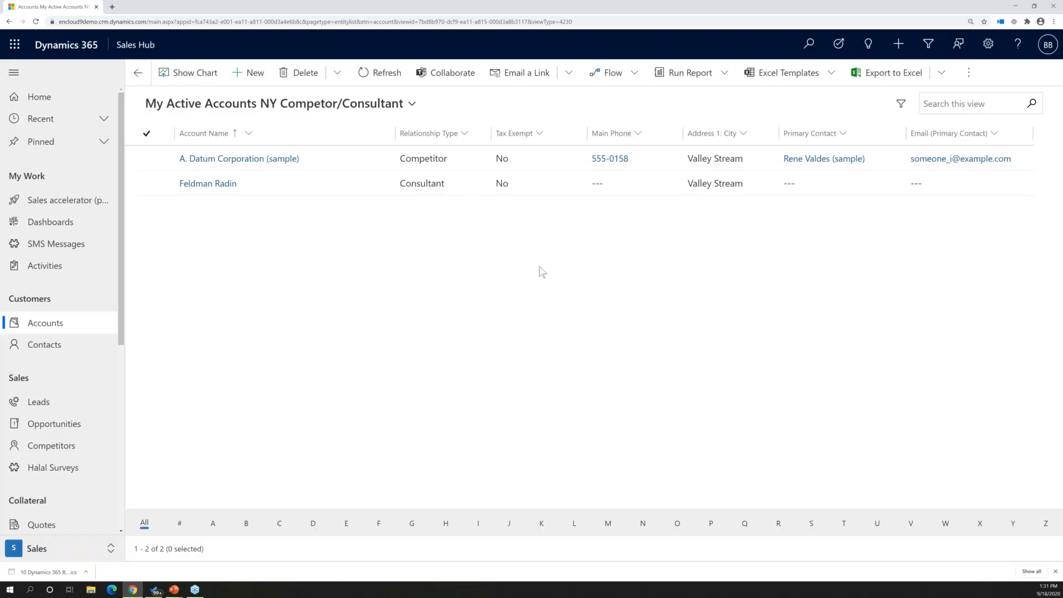
Export the My Active Contacts view as a static worksheet, then open it maximized in Excel with editing enabled
click(415, 108)
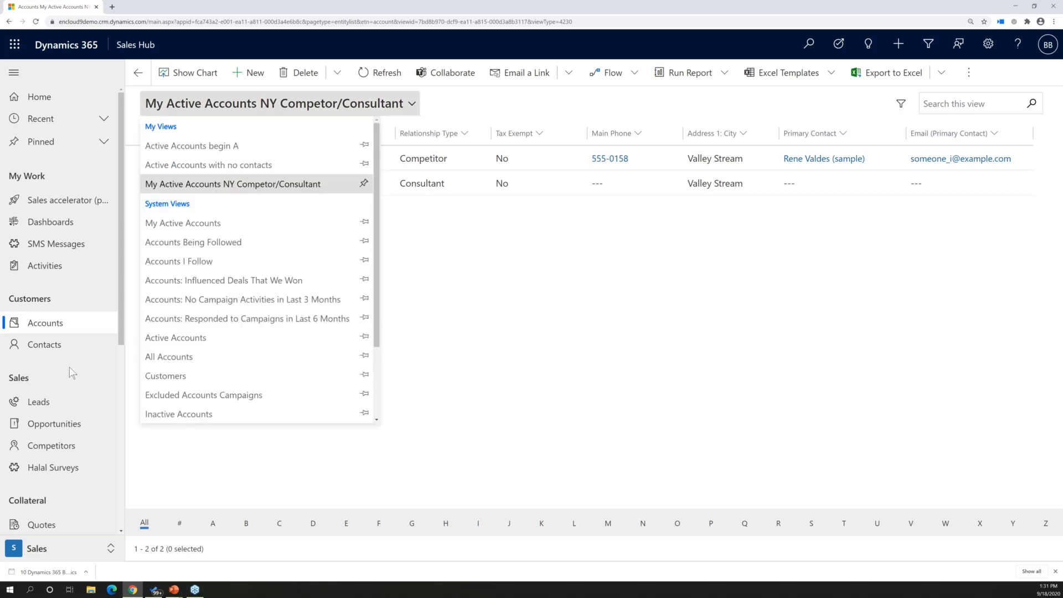
click(46, 348)
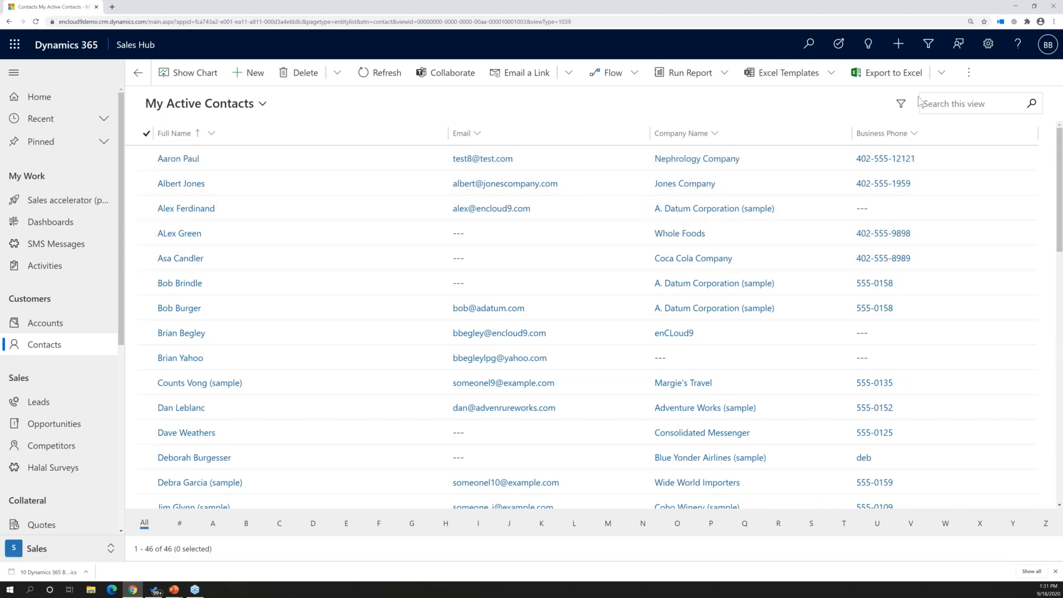
click(941, 81)
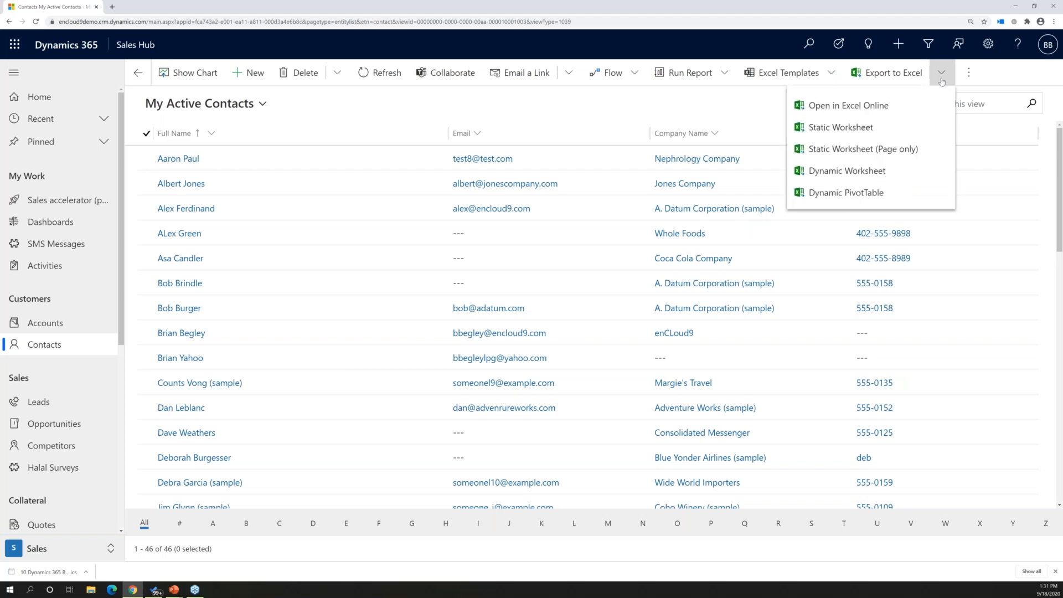
click(842, 128)
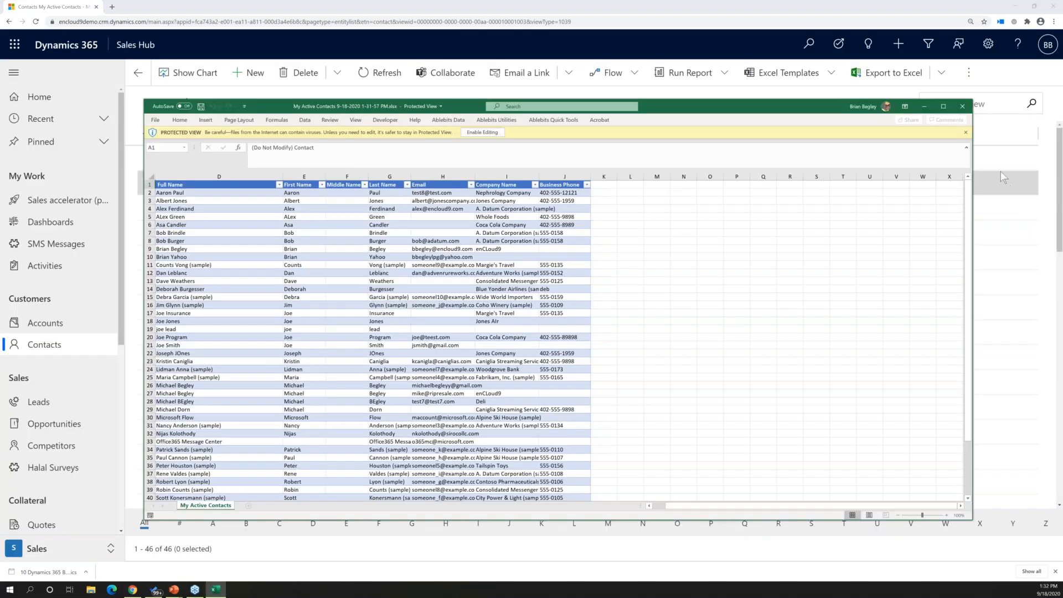
click(944, 106)
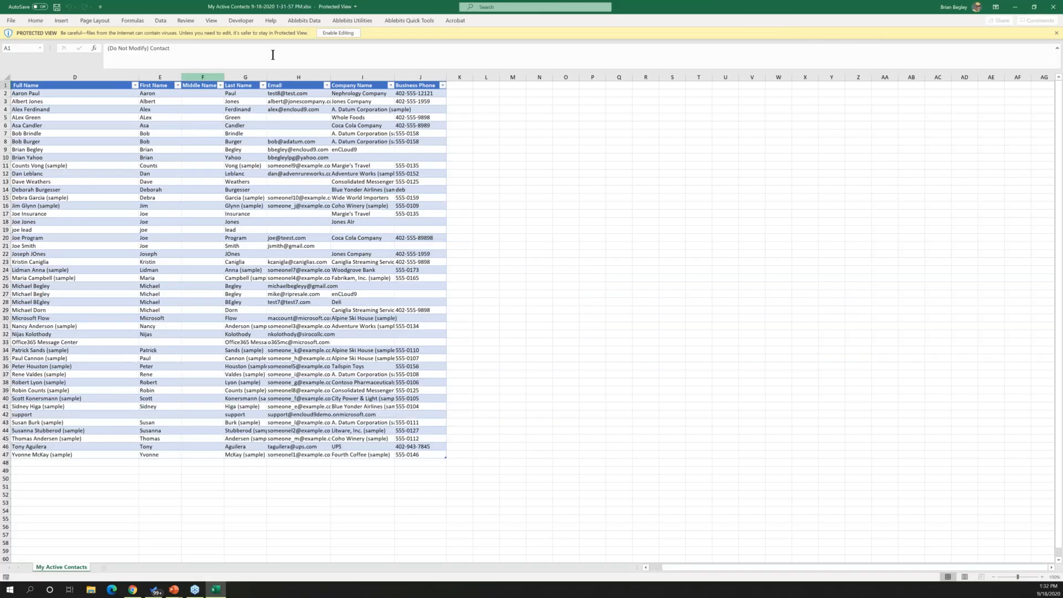
click(338, 33)
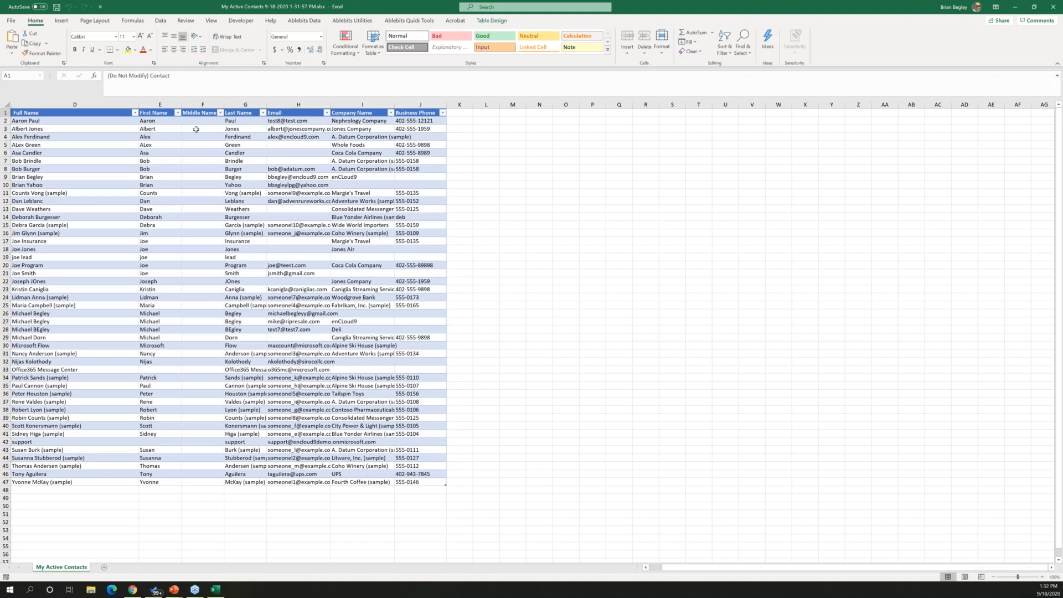
Enter a middle name for the contact in row 2 of the exported worksheet
click(197, 120)
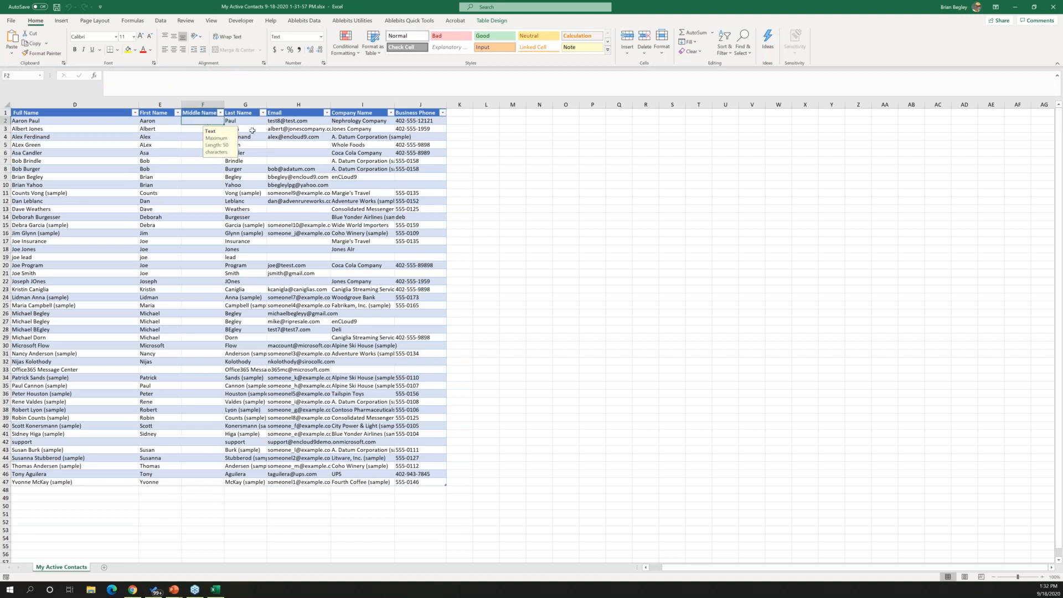
text(Joseph)
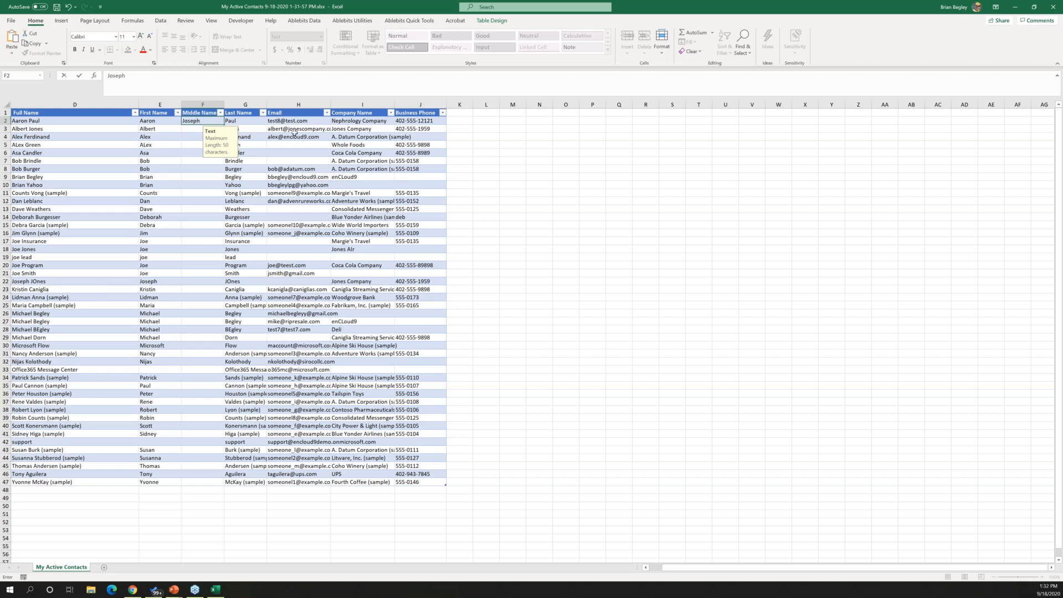
click(221, 208)
Fill in the missing email address for the contact in row 5
click(290, 146)
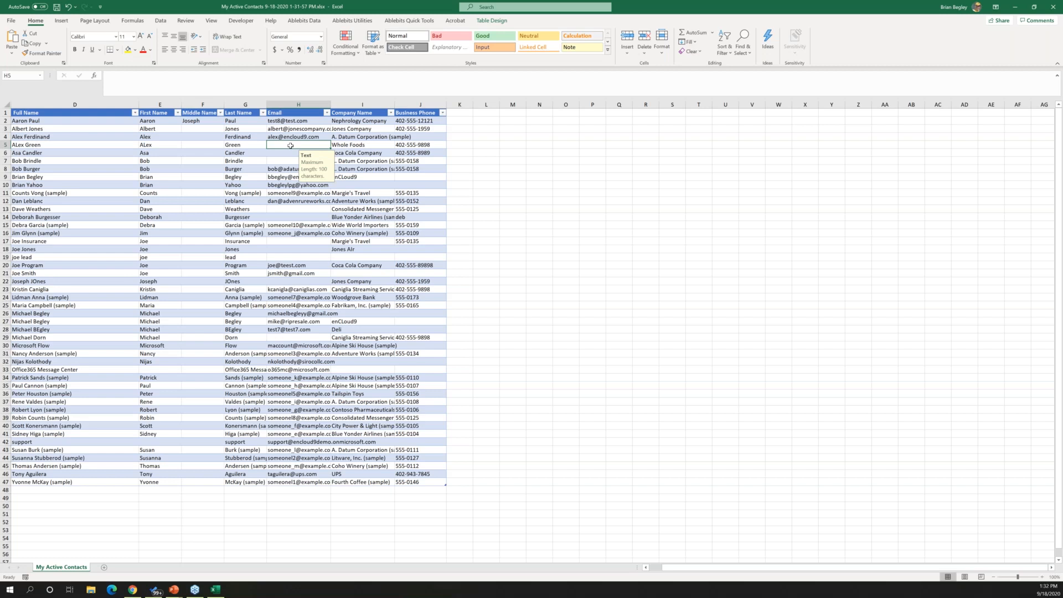
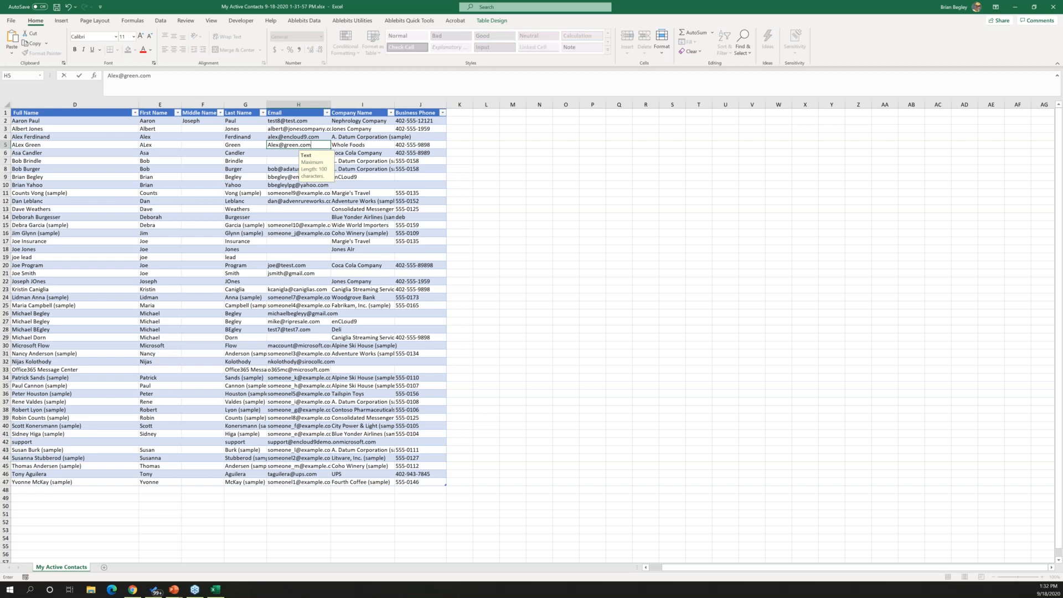
key(Tab)
click(522, 250)
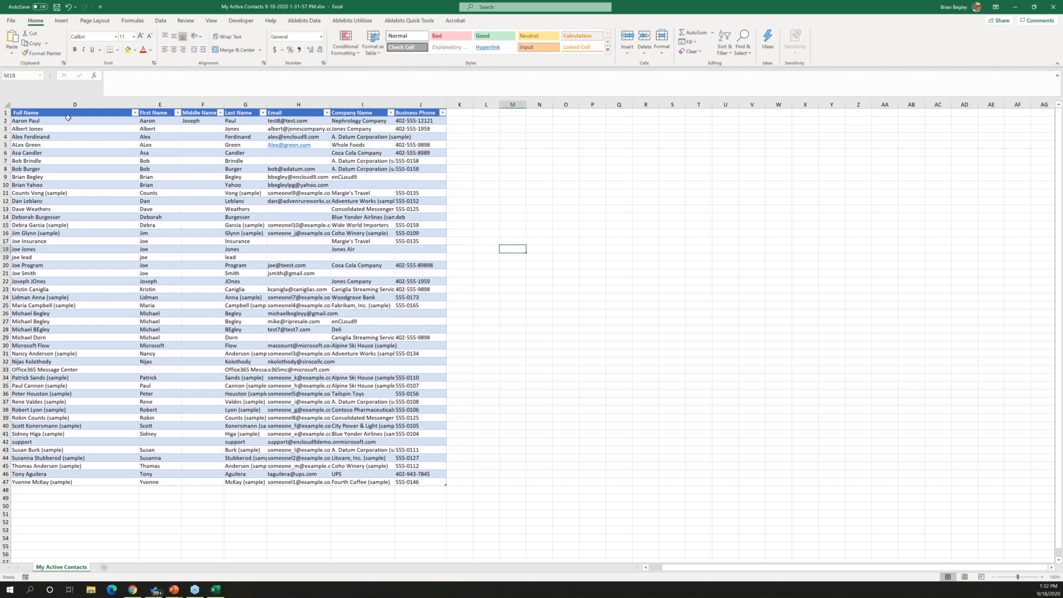
Save the edited contacts workbook and switch back to Dynamics 365
click(11, 20)
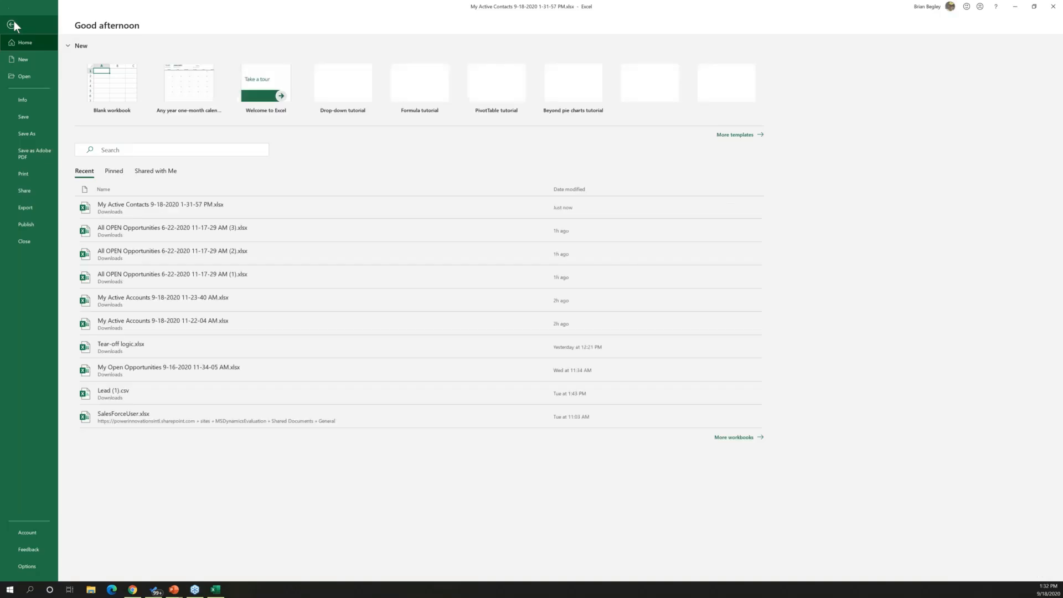
click(22, 117)
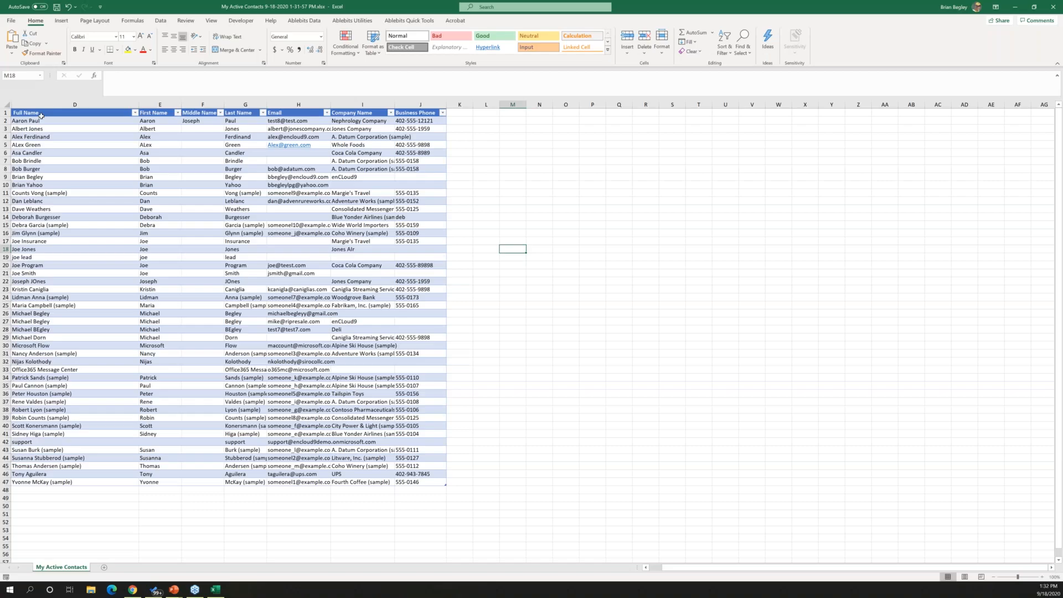
drag(428, 4, 1, 16)
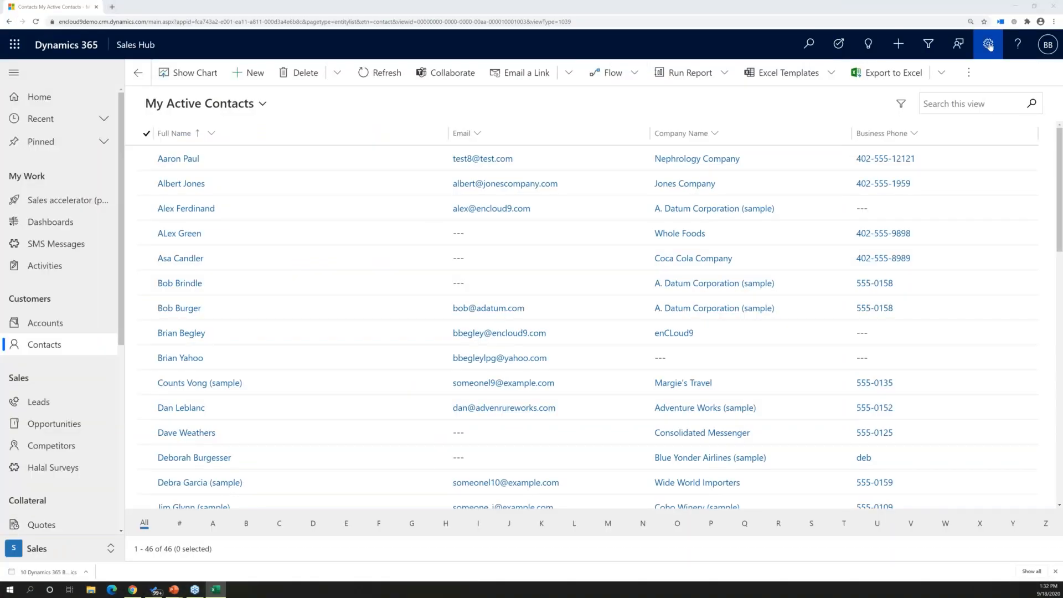
click(969, 73)
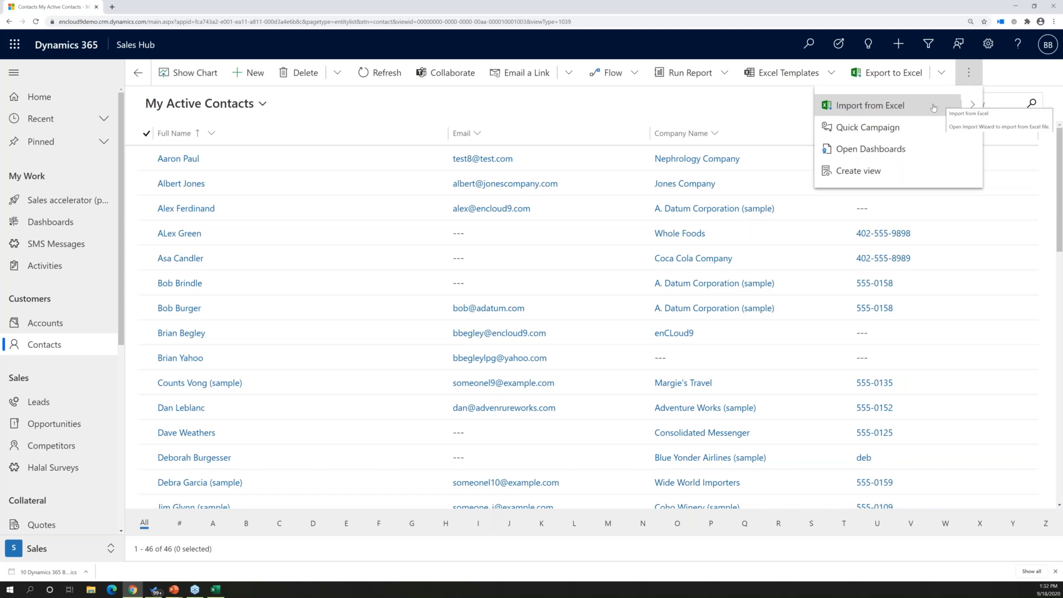
click(916, 107)
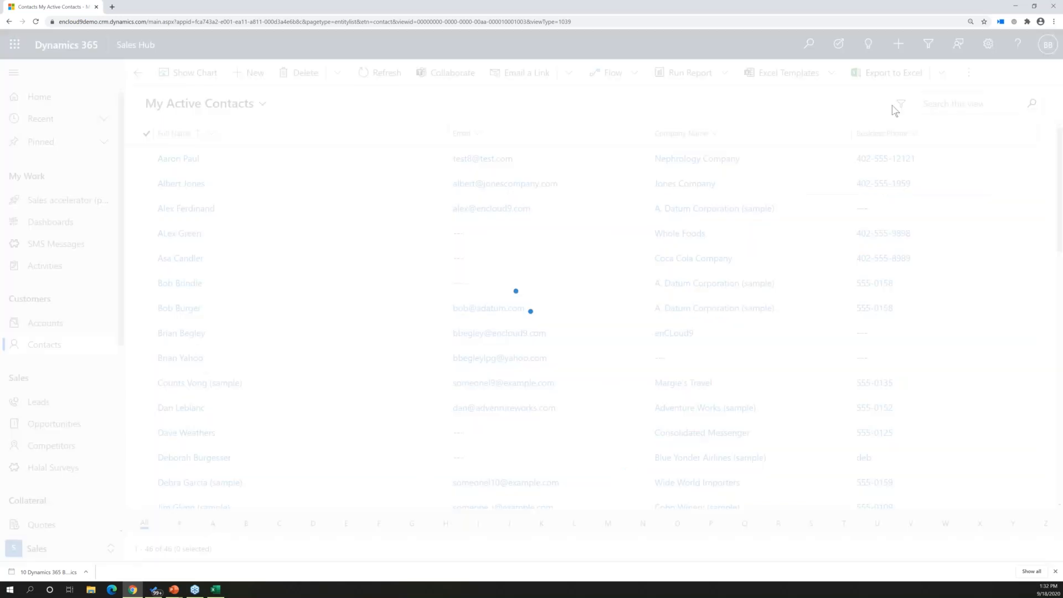
click(909, 80)
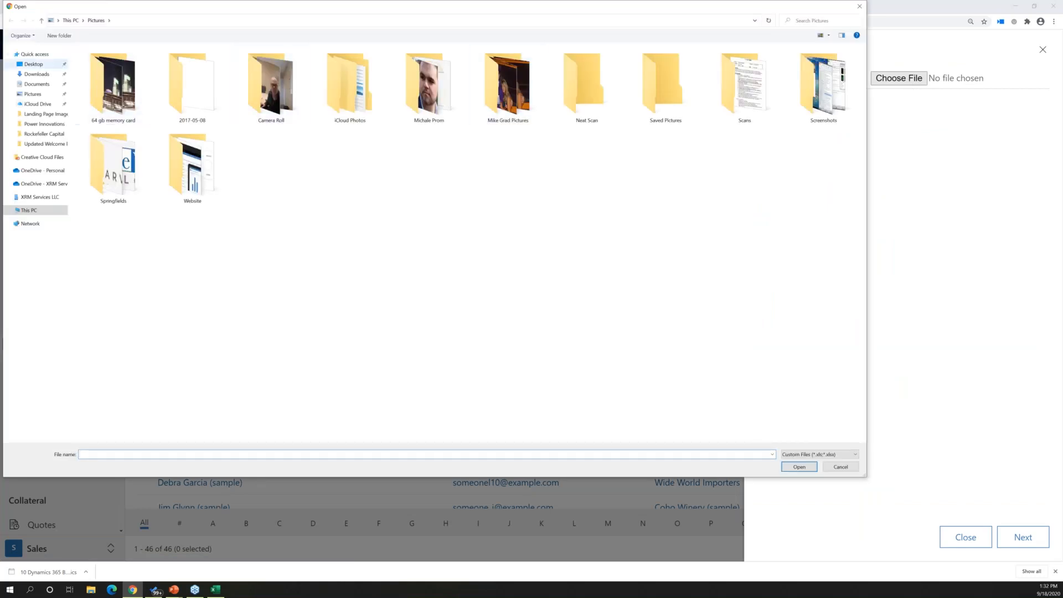
click(33, 55)
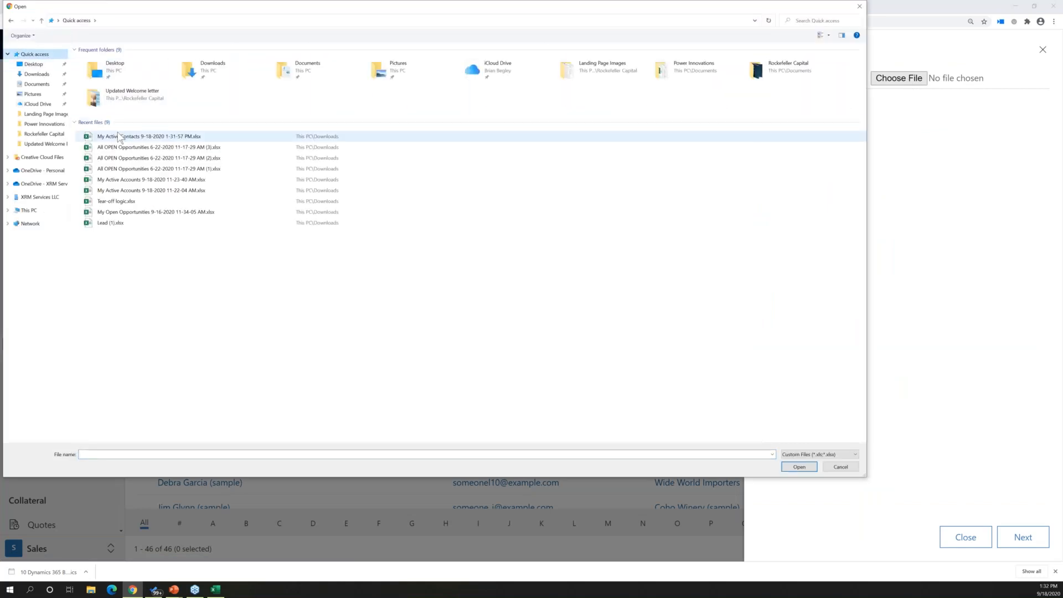
click(120, 137)
click(798, 469)
Submit the contacts workbook for import while ignoring the unmapped fields, and refresh the contacts list
click(1032, 545)
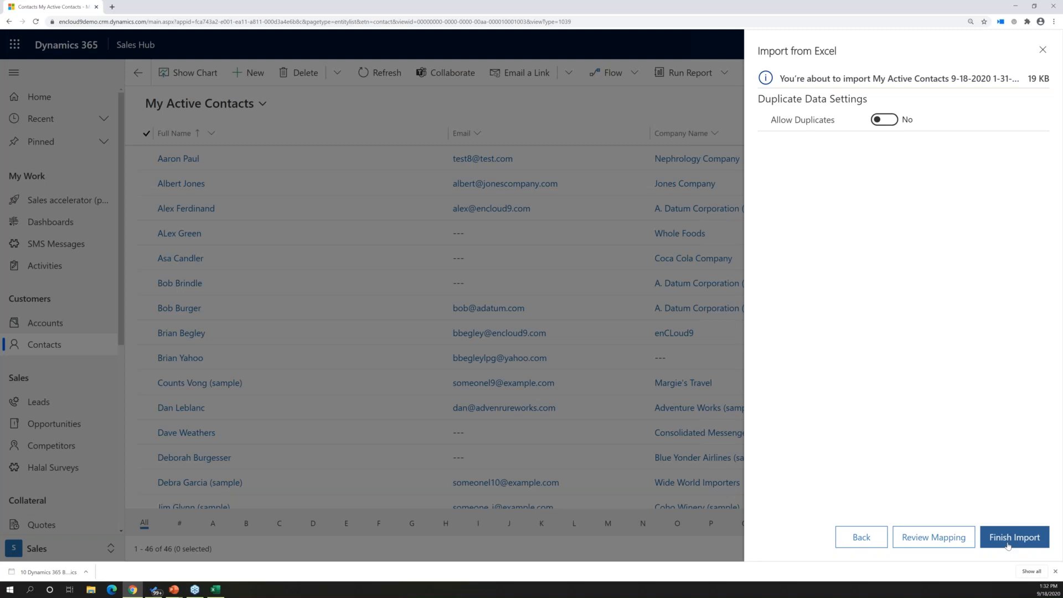
click(1008, 546)
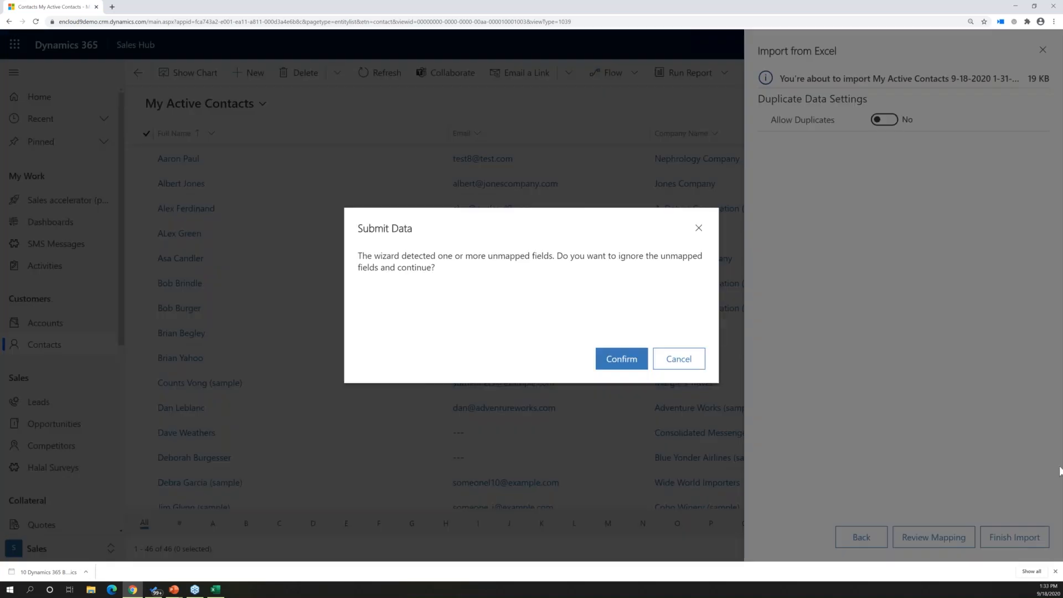
click(620, 359)
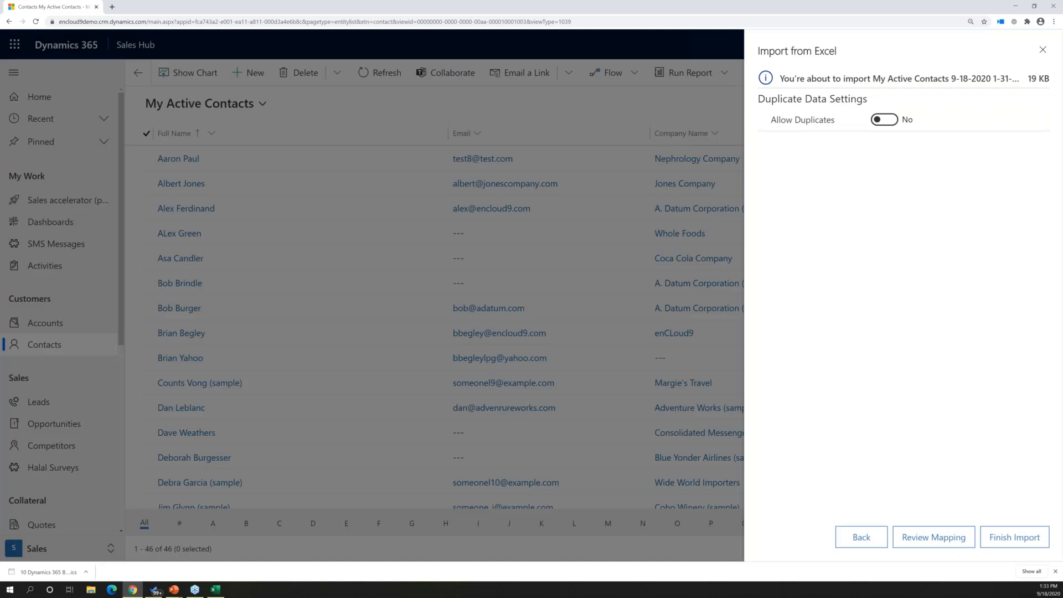
click(1005, 540)
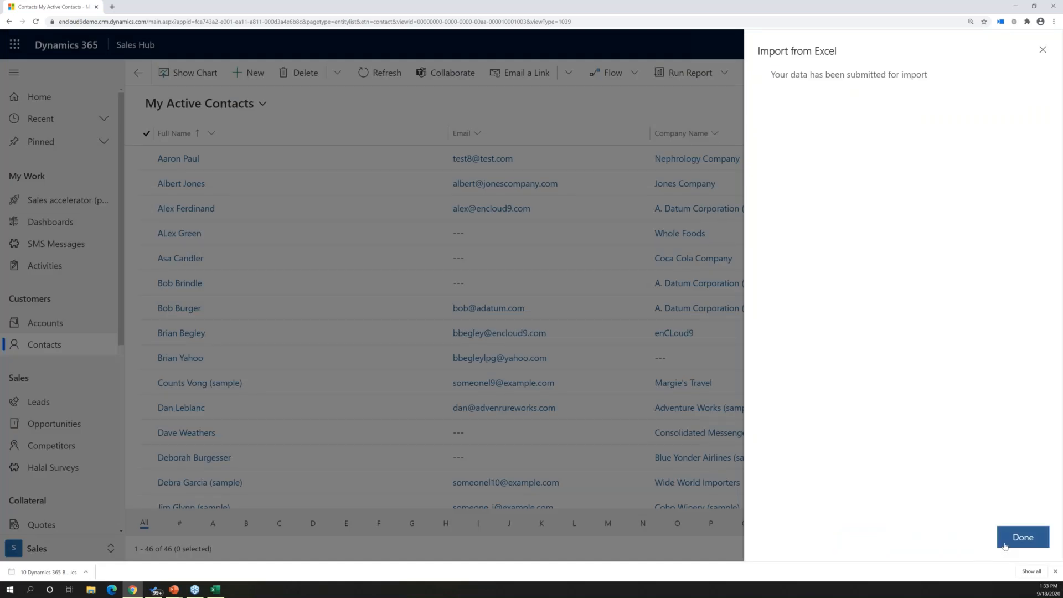
click(1006, 540)
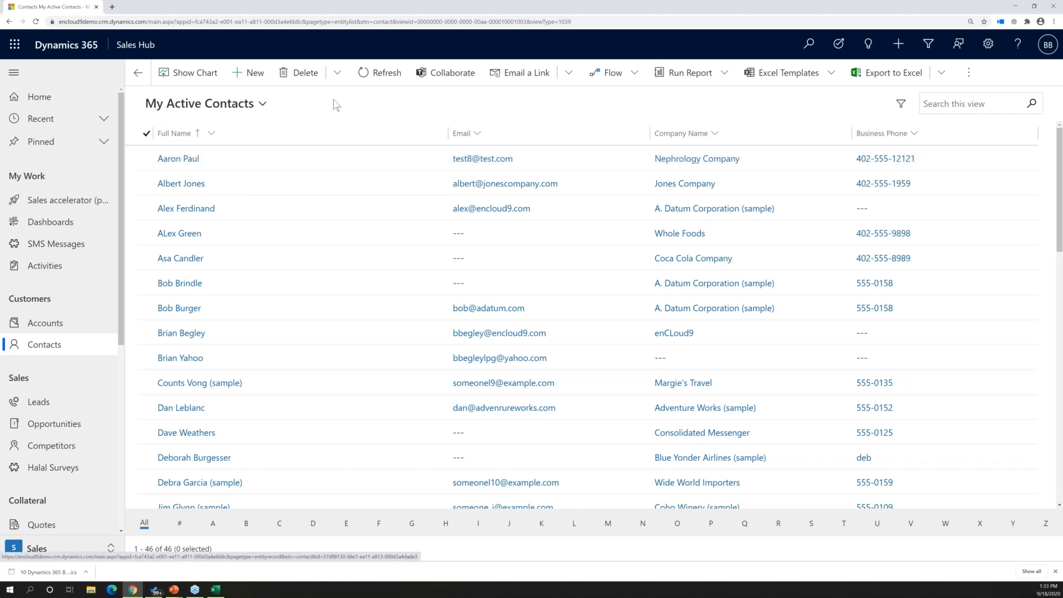
click(368, 75)
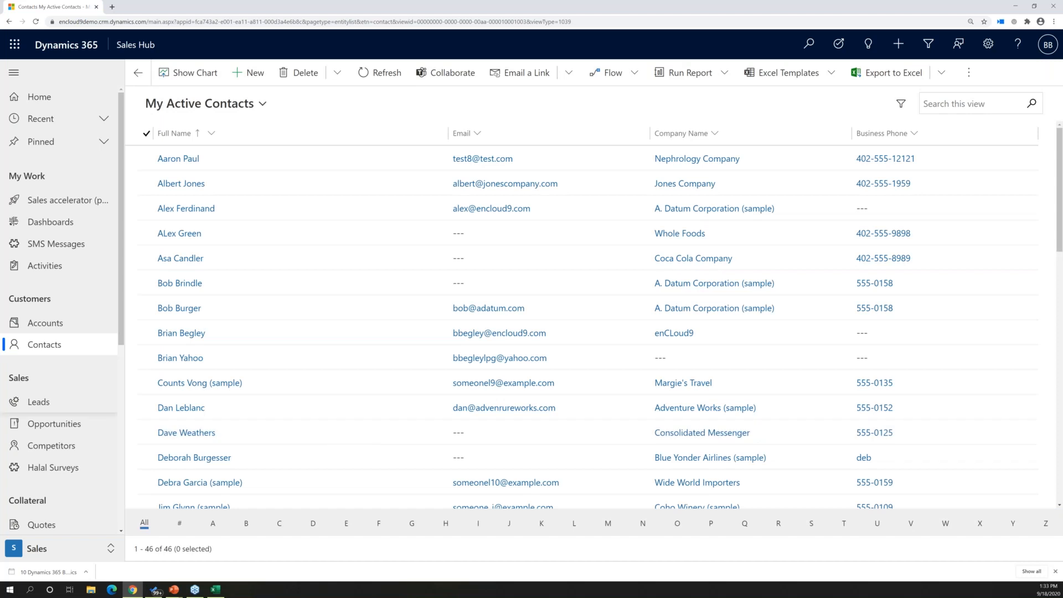
Go to My Open Opportunities and show the records as a grid instead of the Kanban board
key(alt+Tab)
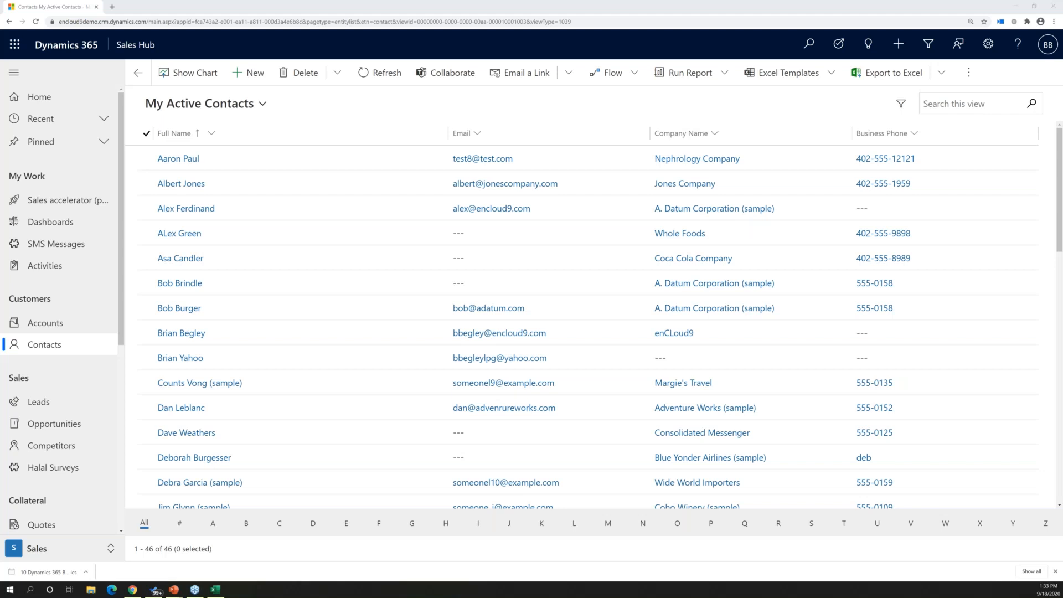
click(45, 428)
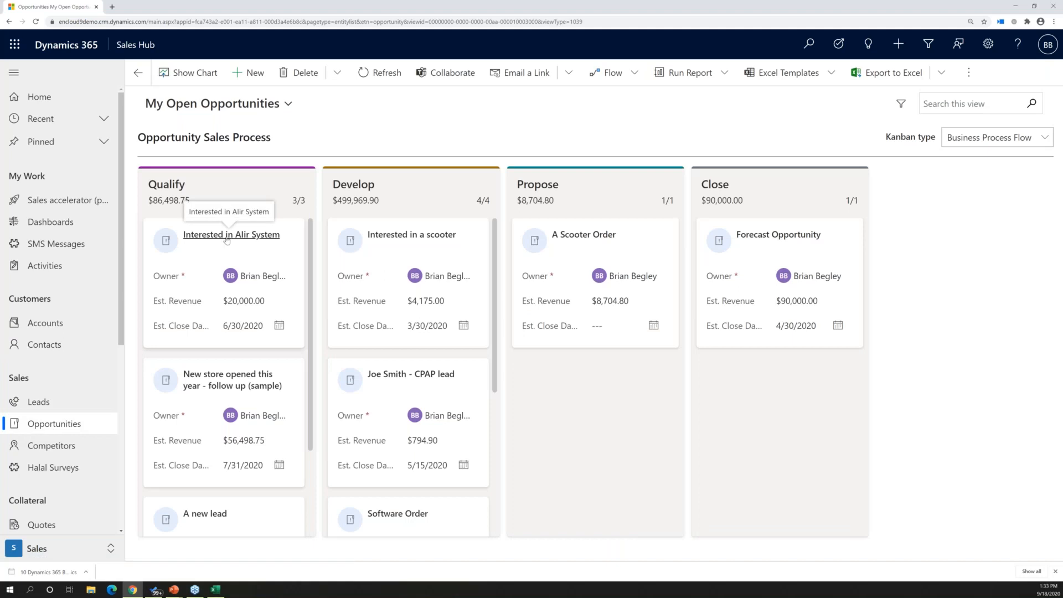
drag(226, 239, 945, 72)
click(967, 73)
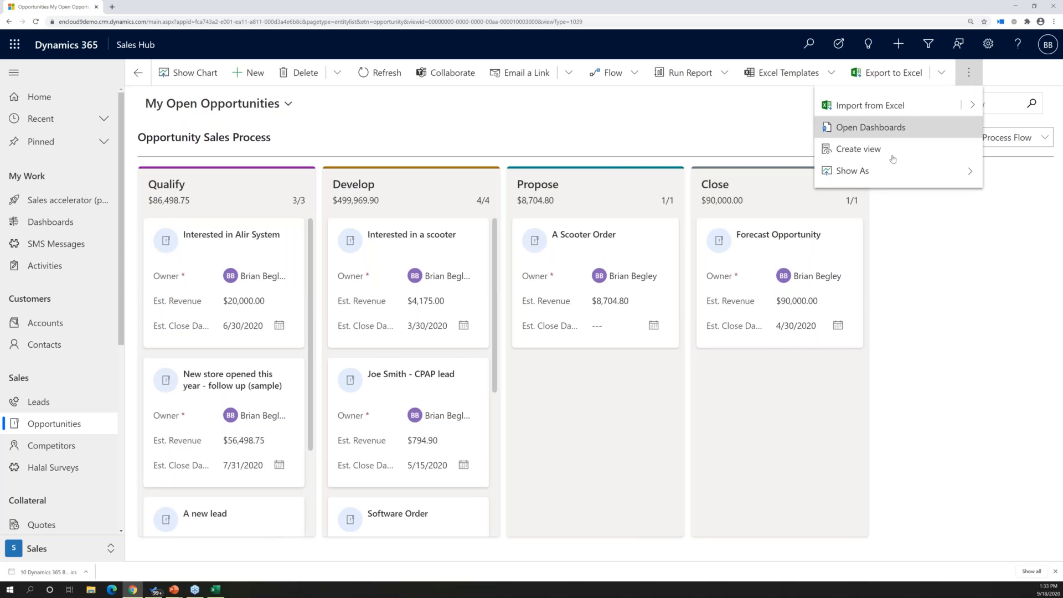
click(880, 172)
click(852, 136)
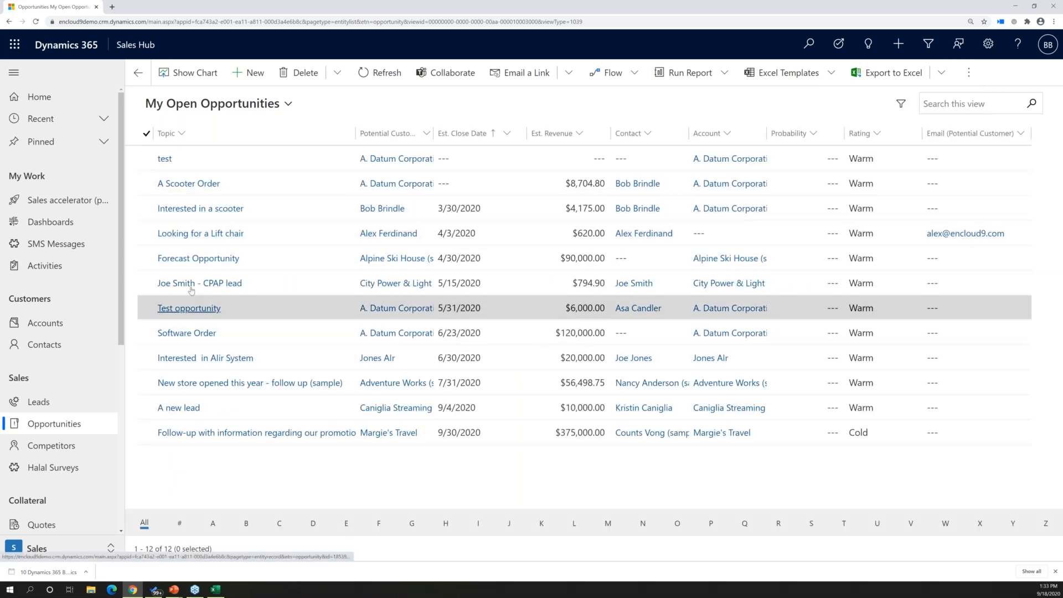
Check the product line items and the quotes of the Interested in Alir System opportunity
click(191, 360)
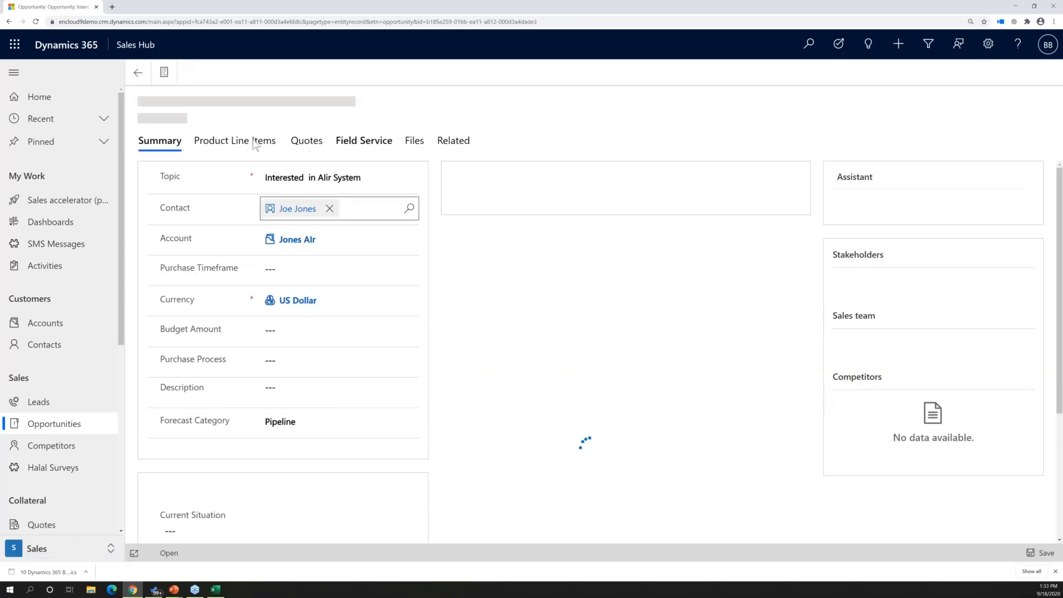
click(238, 178)
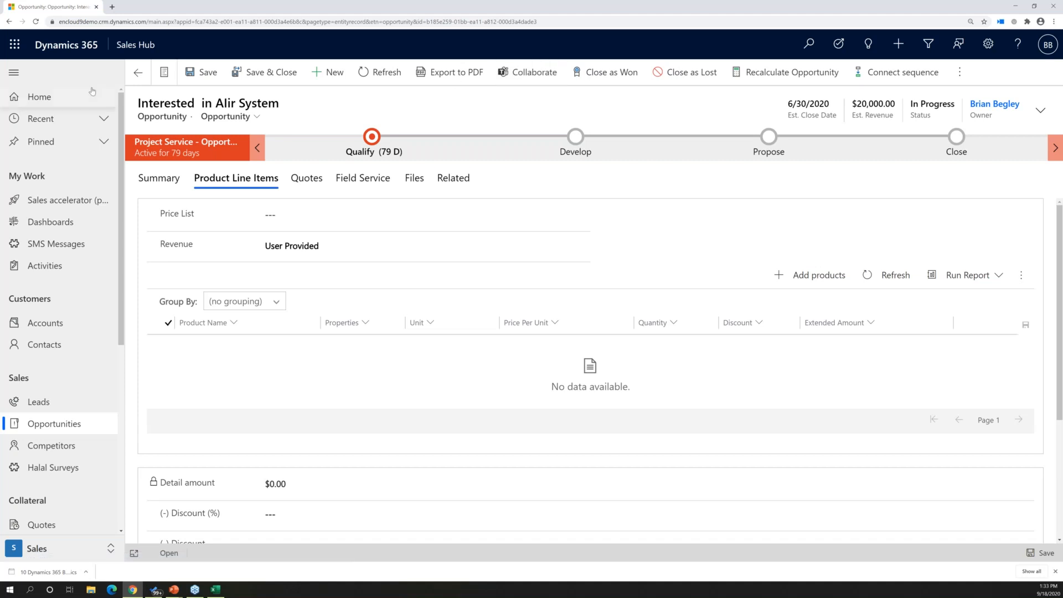
click(138, 72)
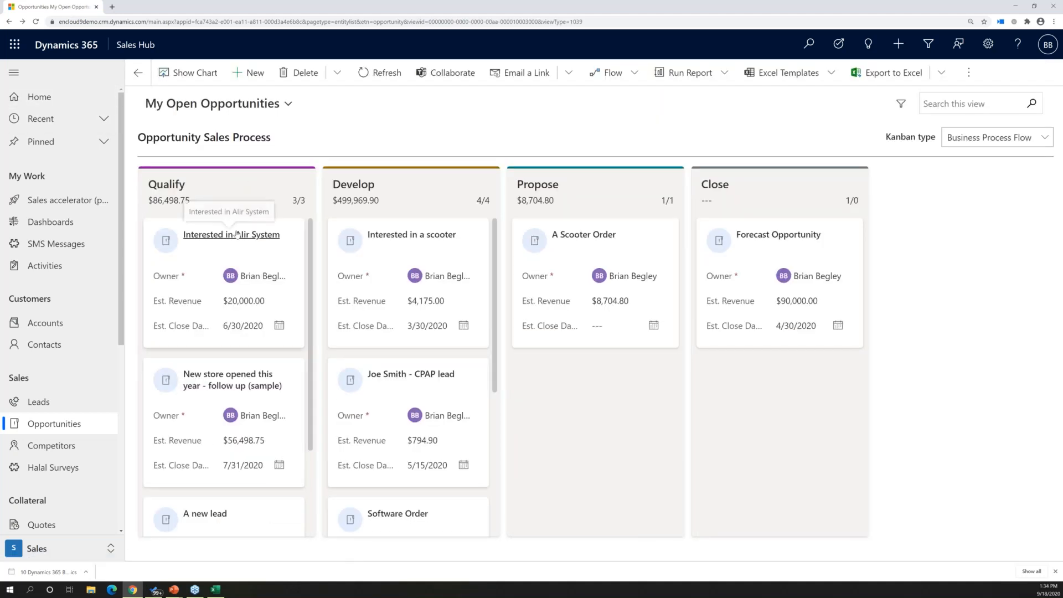
click(235, 235)
click(292, 209)
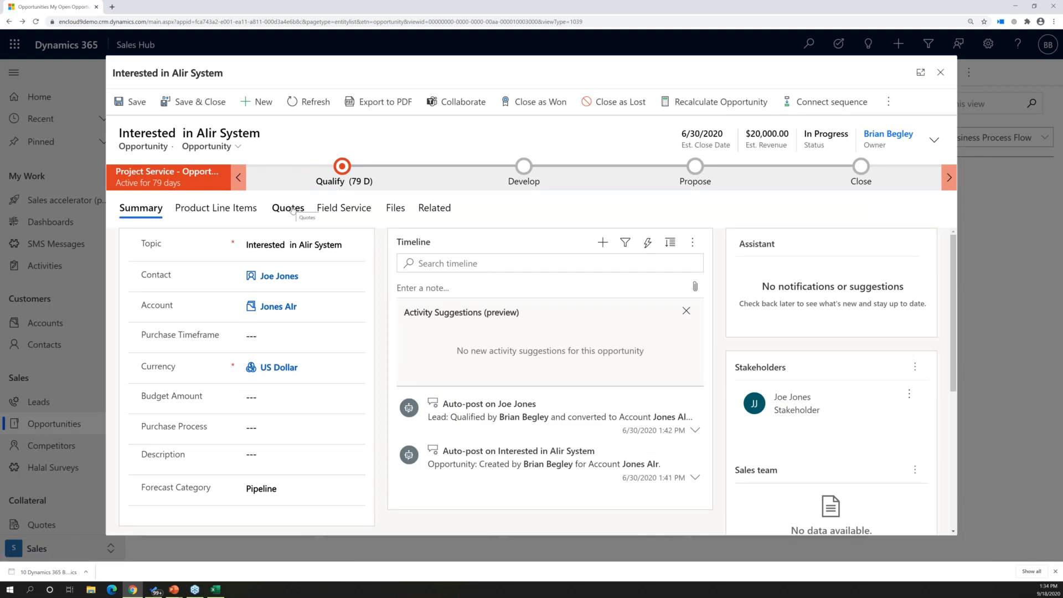
click(940, 72)
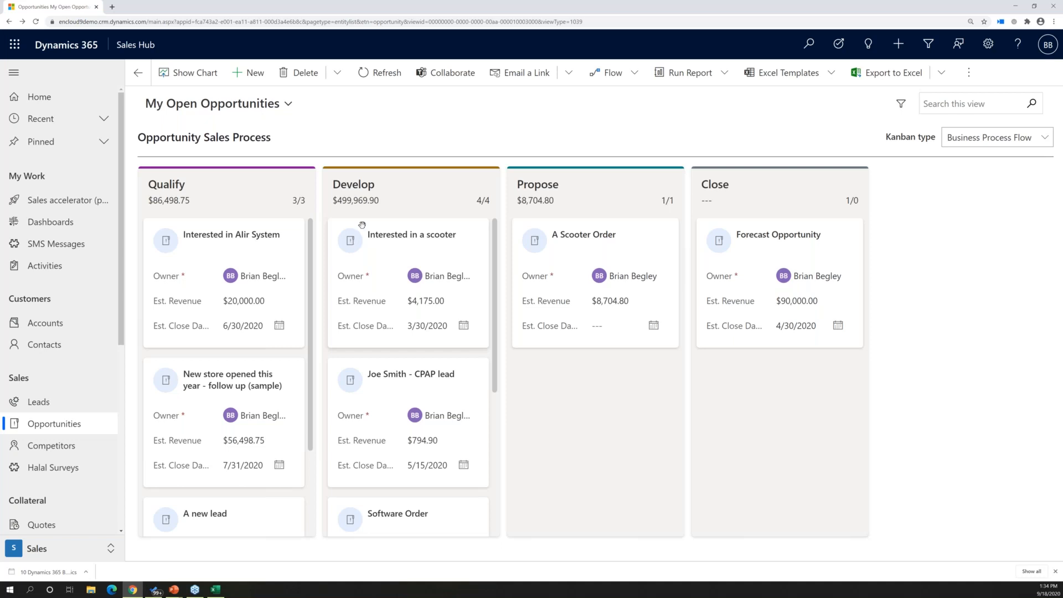
double_click(297, 9)
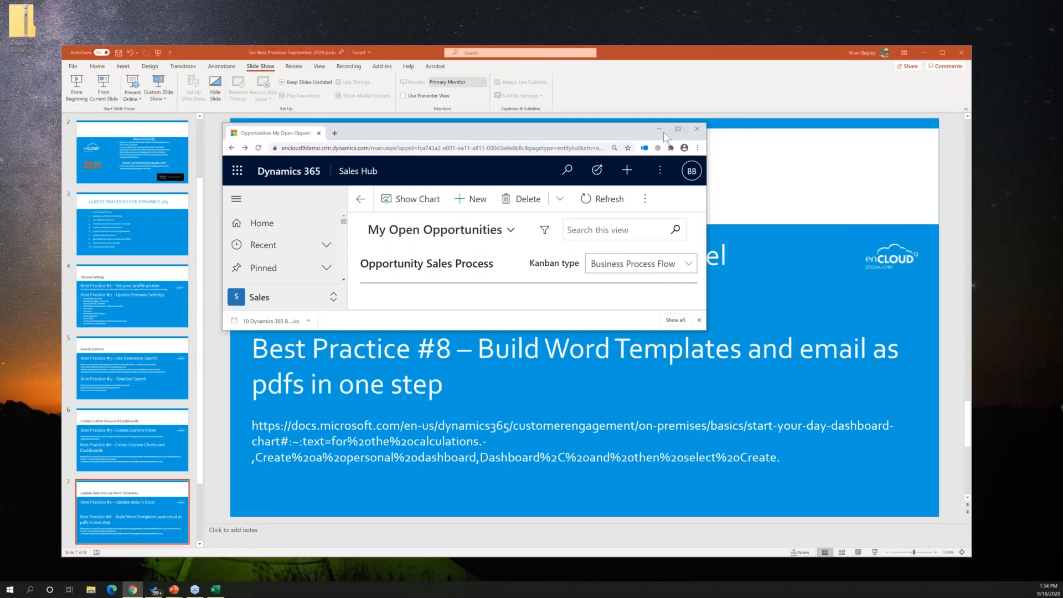
click(678, 129)
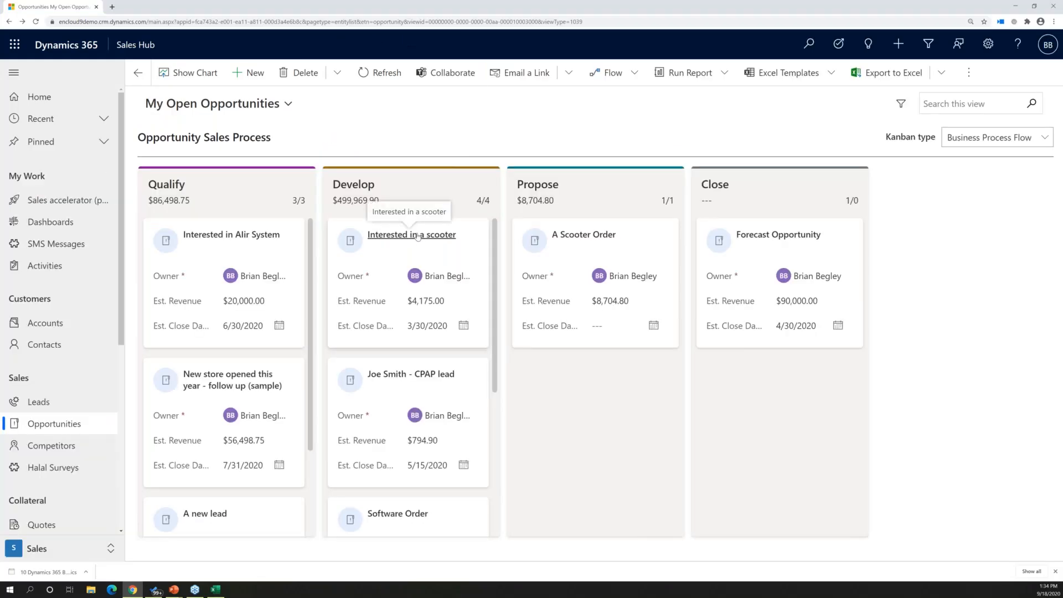
View the product line items of the Interested in a scooter opportunity and bring up its available Word templates
click(418, 236)
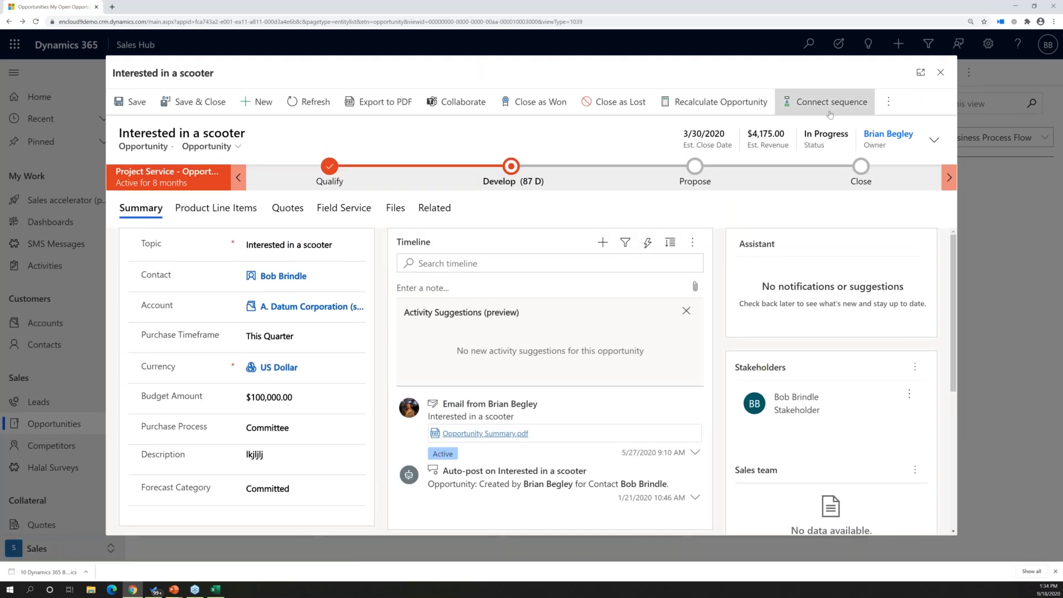
click(224, 209)
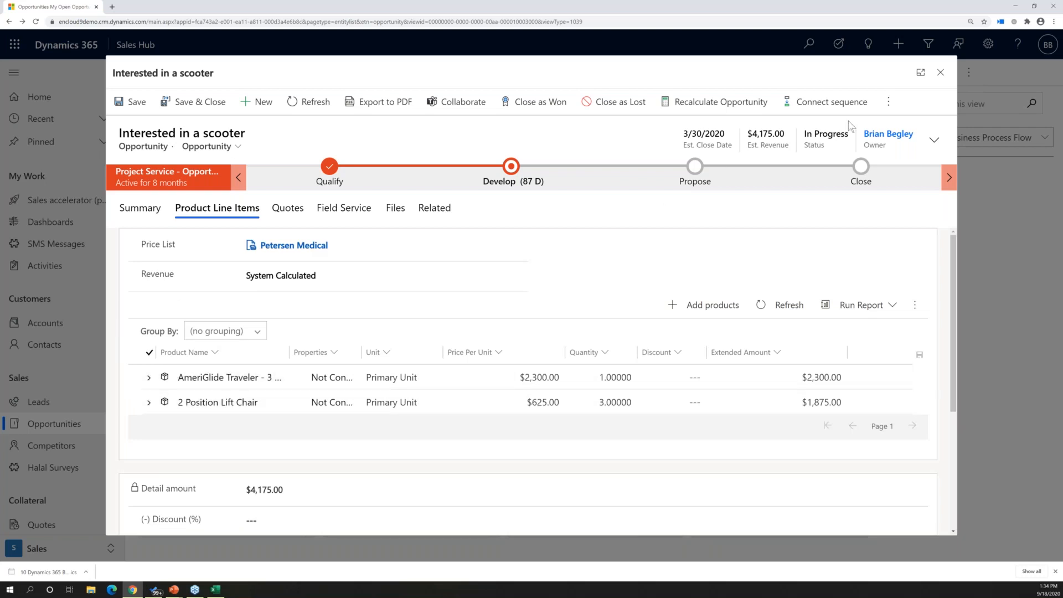
click(887, 104)
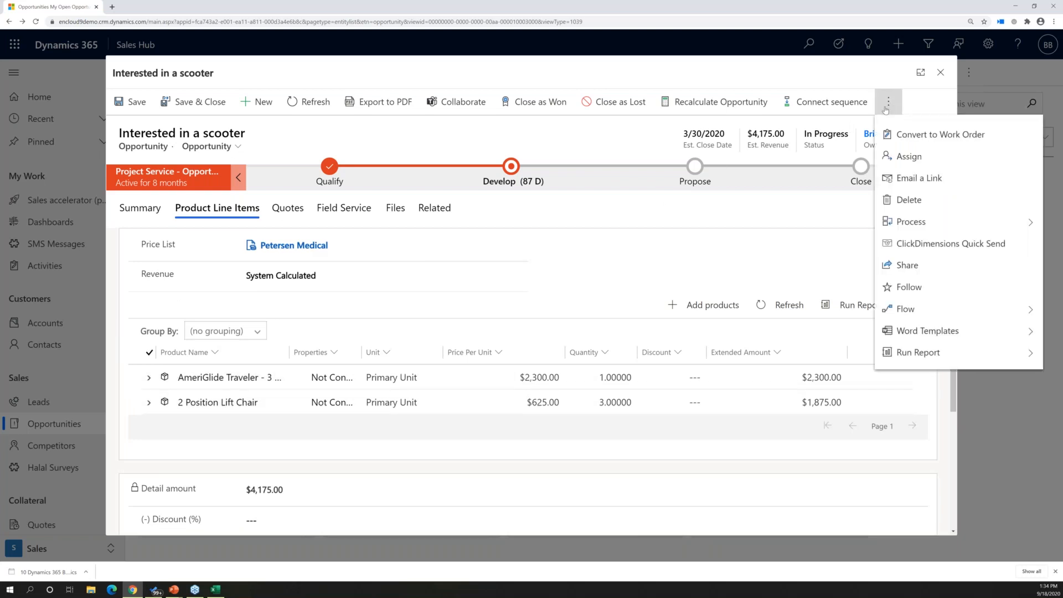
click(908, 330)
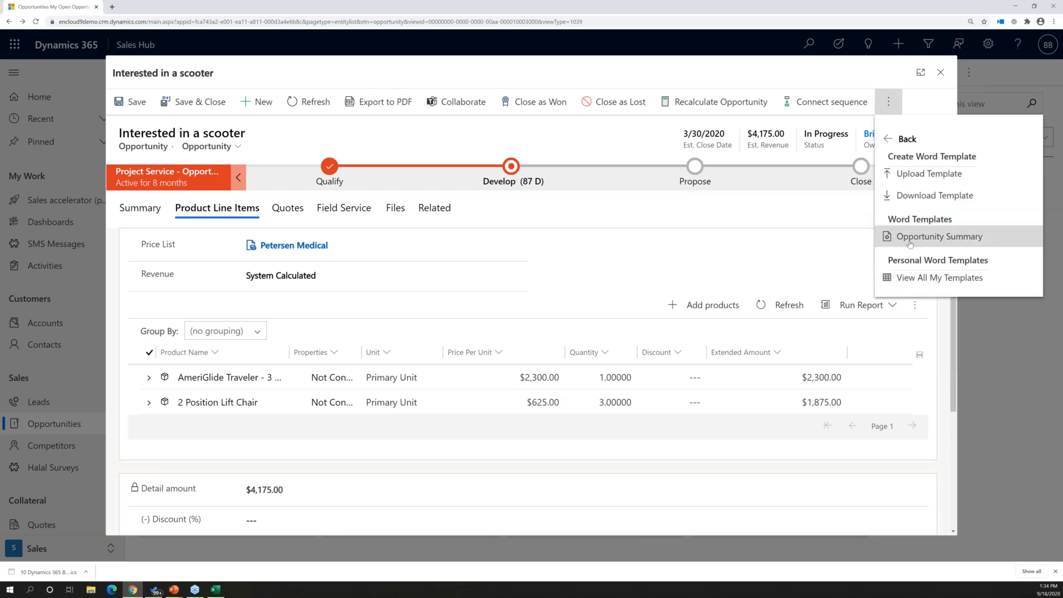
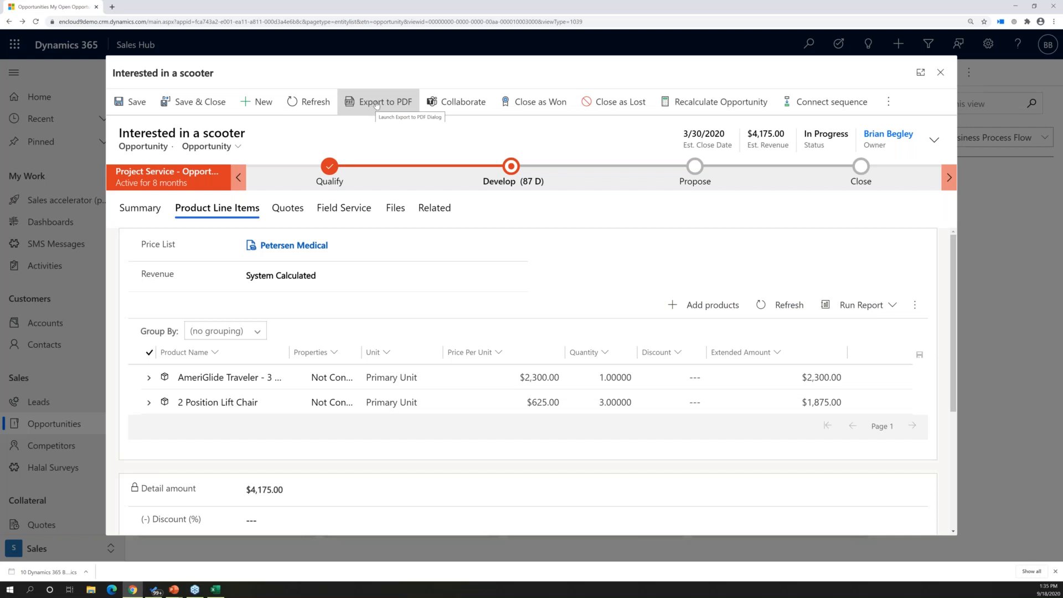
Generate a PDF export of the scooter opportunity from the Opportunity Summary template and review its preview through the products table
click(376, 105)
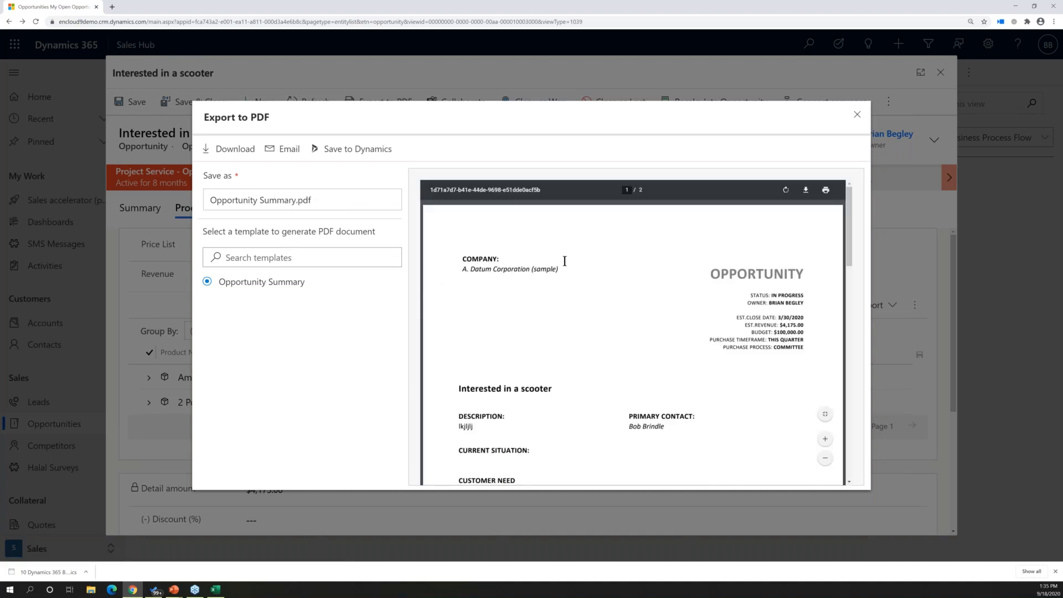
scroll(609, 306, down, 1)
scroll(610, 306, down, 3)
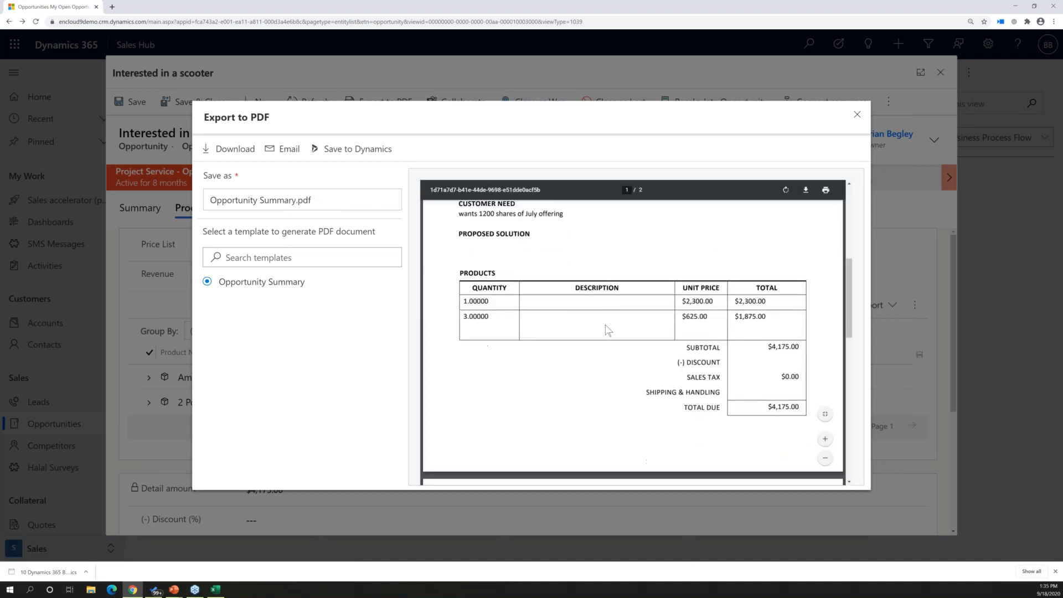
scroll(592, 372, down, 2)
scroll(591, 368, up, 6)
scroll(592, 368, down, 1)
scroll(592, 370, up, 1)
scroll(593, 370, down, 4)
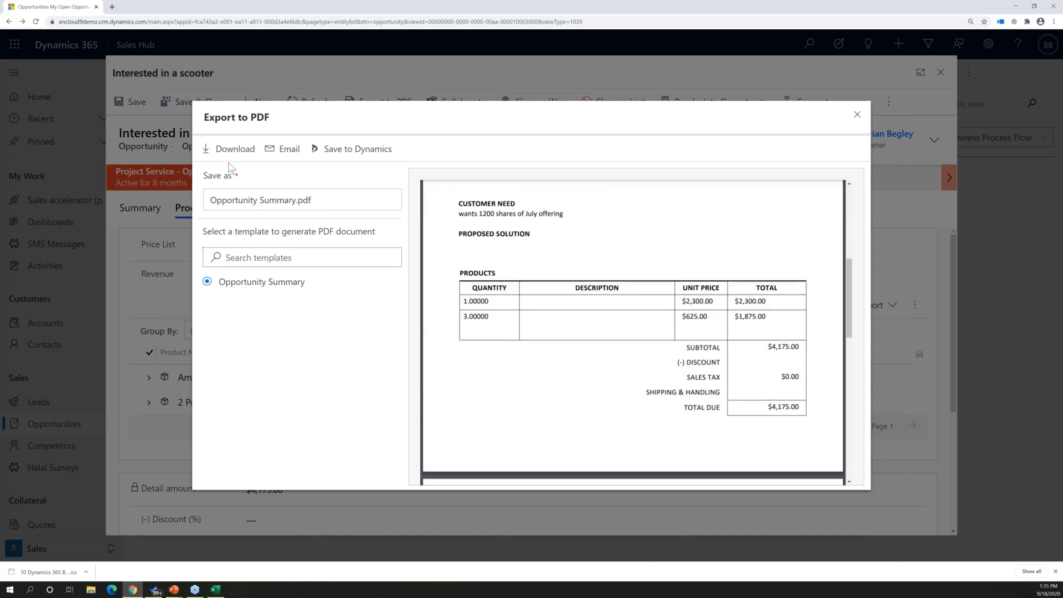
Download Opportunity Summary.pdf, save it to Dynamics as well, and close the PDF export
click(214, 149)
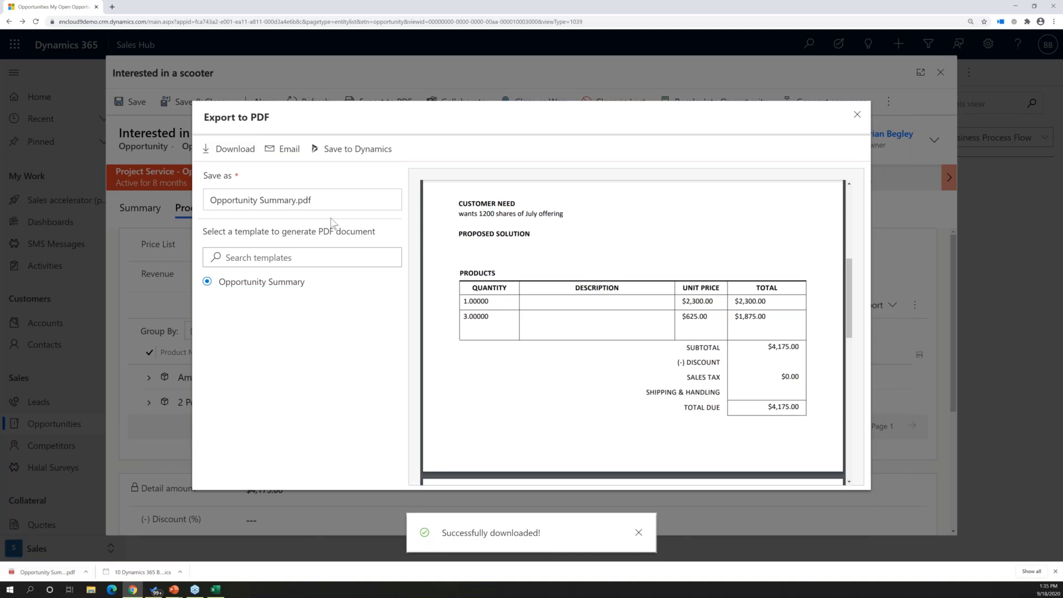
click(337, 149)
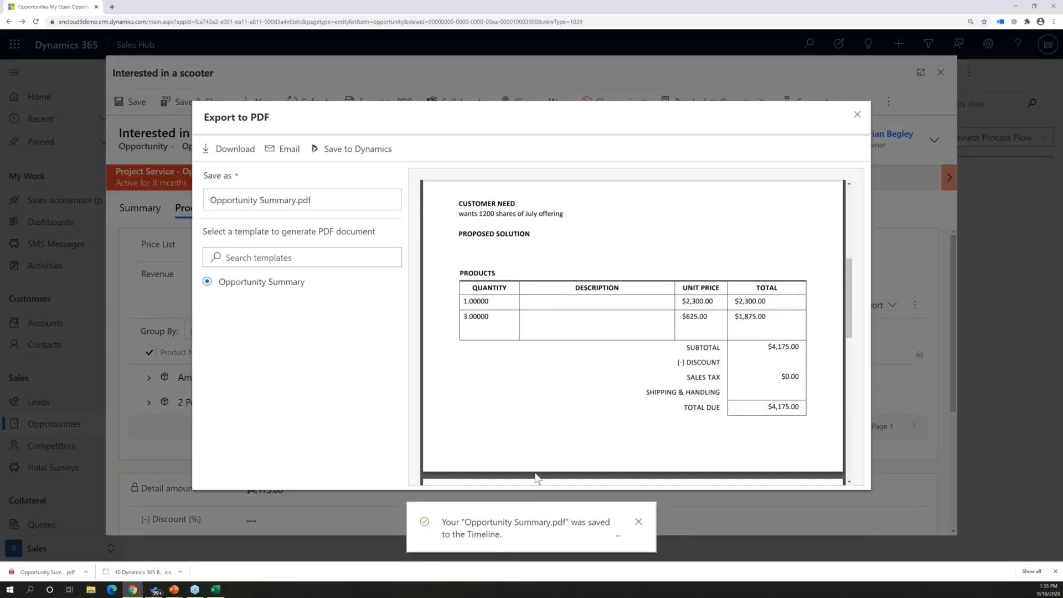
click(857, 114)
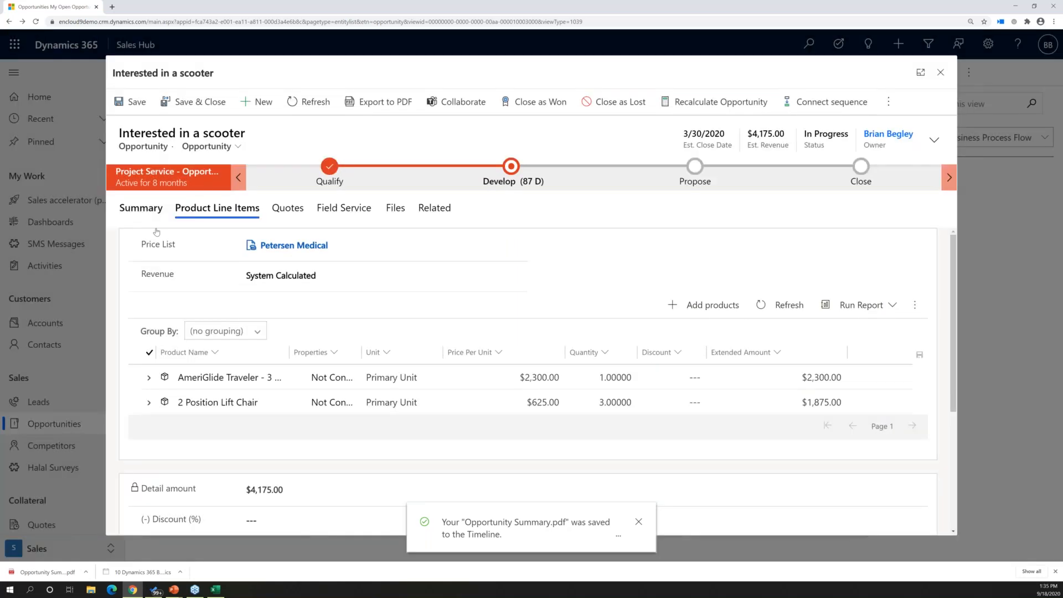
Refresh the timeline on the opportunity's summary and download the Opportunity Summary.pdf attached to the newest note
click(140, 214)
scroll(565, 436, down, 1)
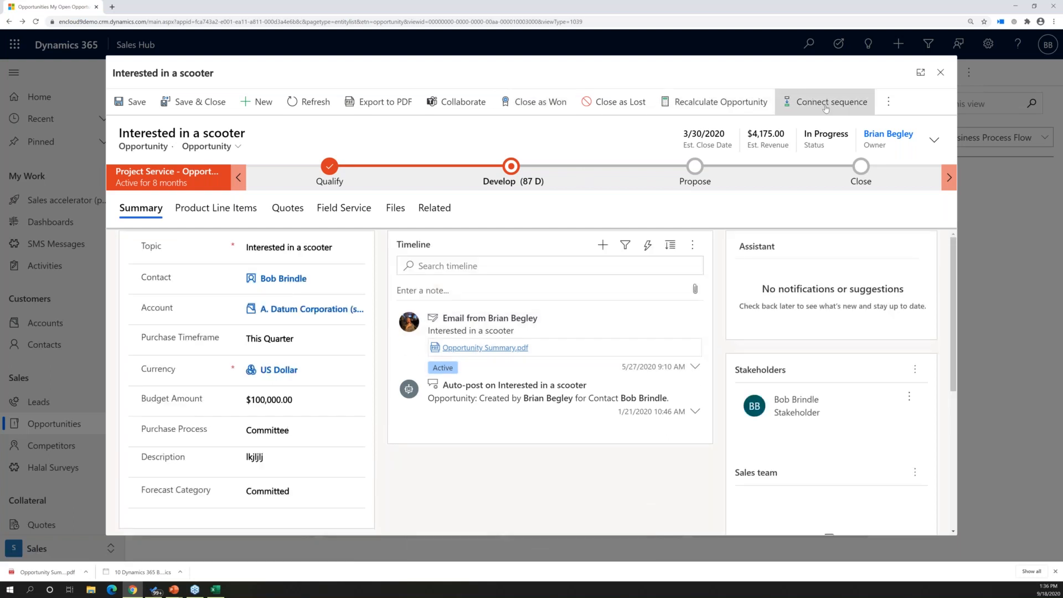
click(684, 246)
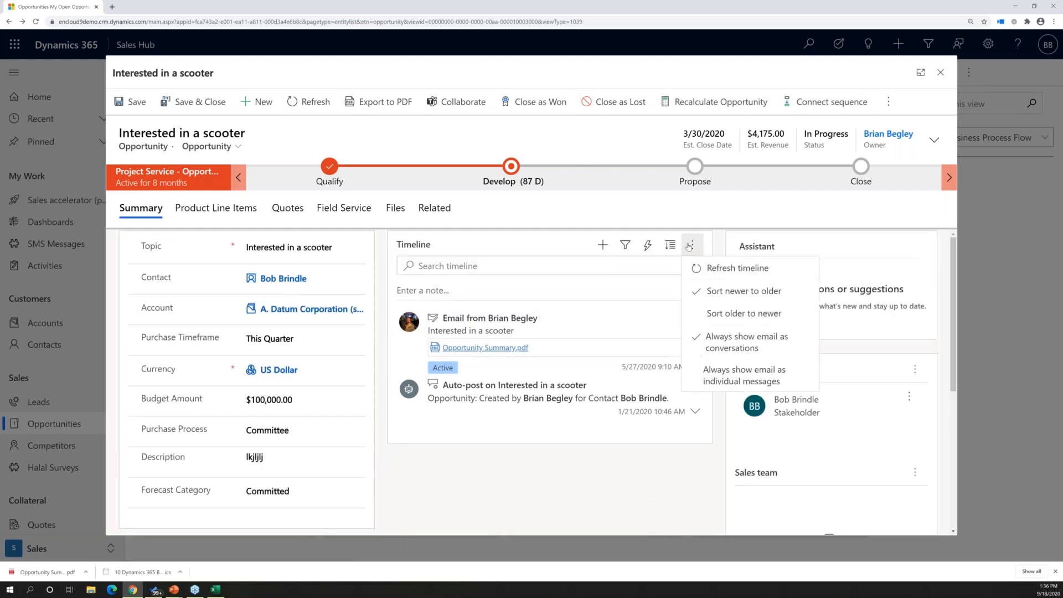
click(710, 268)
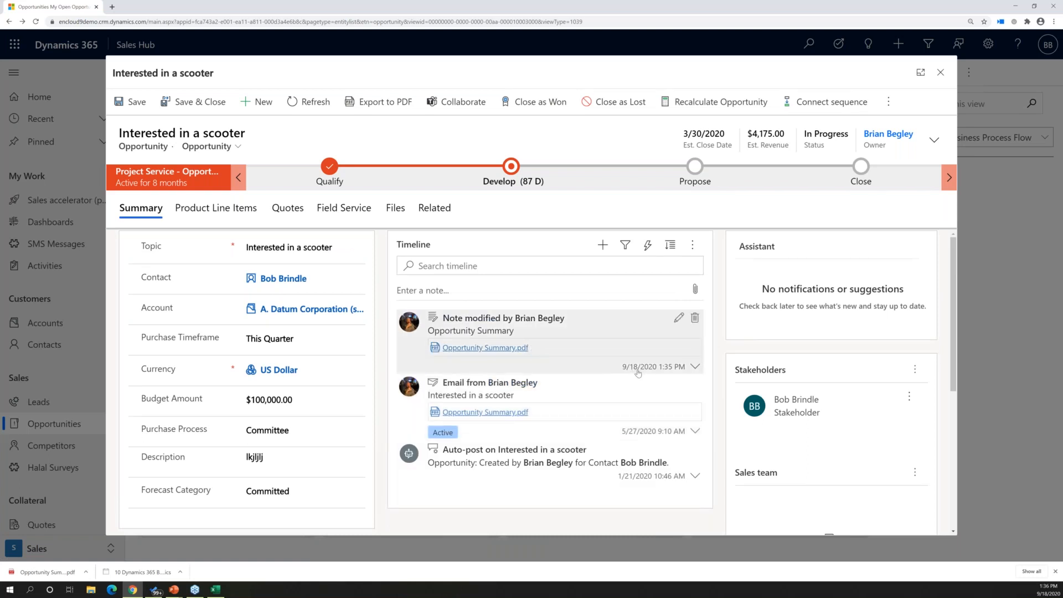
click(465, 350)
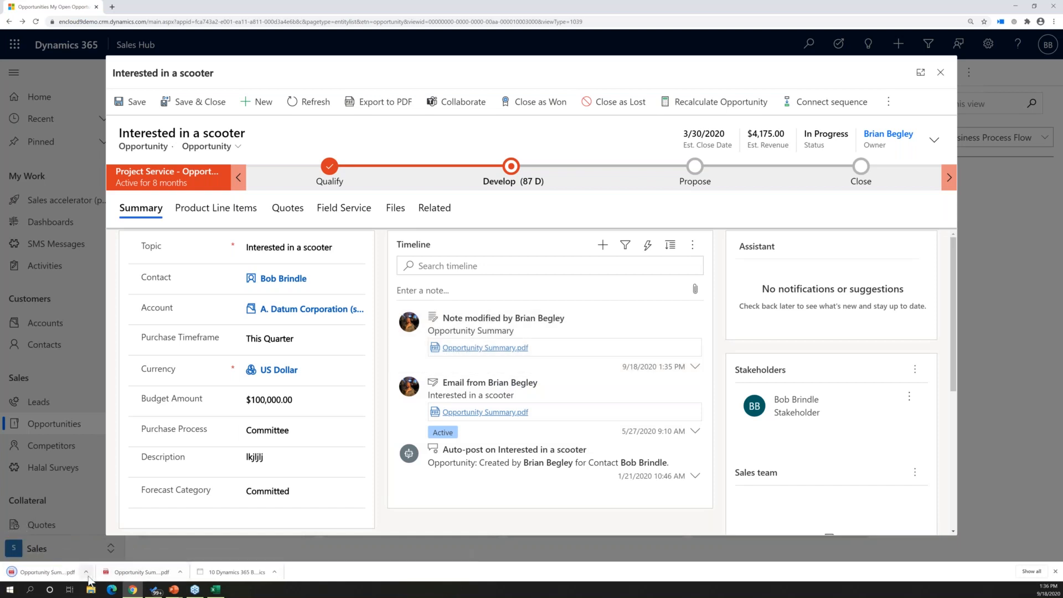
Create an email from the opportunity's PDF export, enter "ds df sd fsd f sd" on separate lines in the body, and try to send it
click(369, 106)
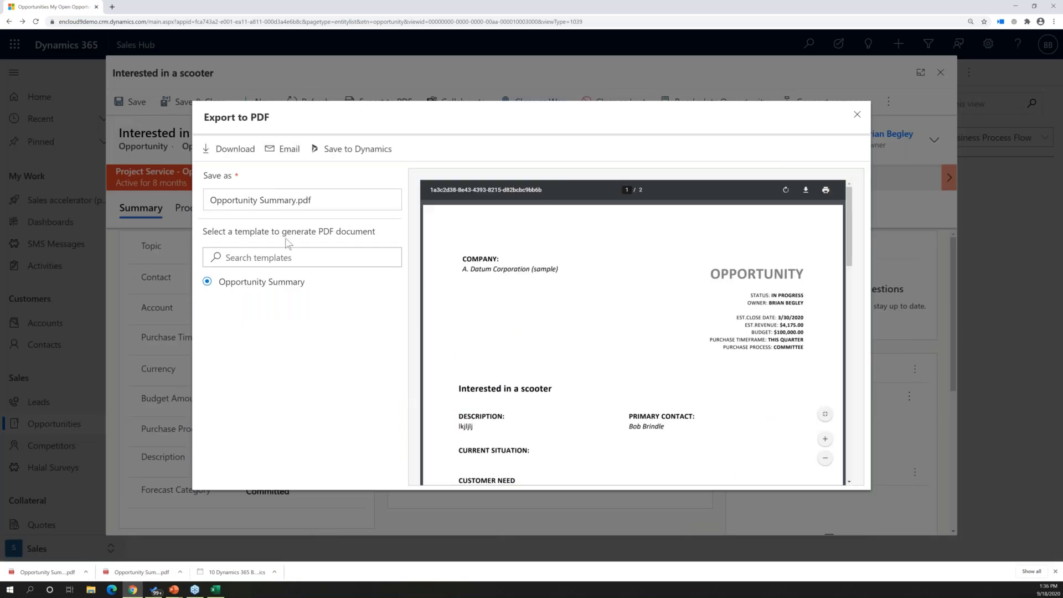
click(277, 153)
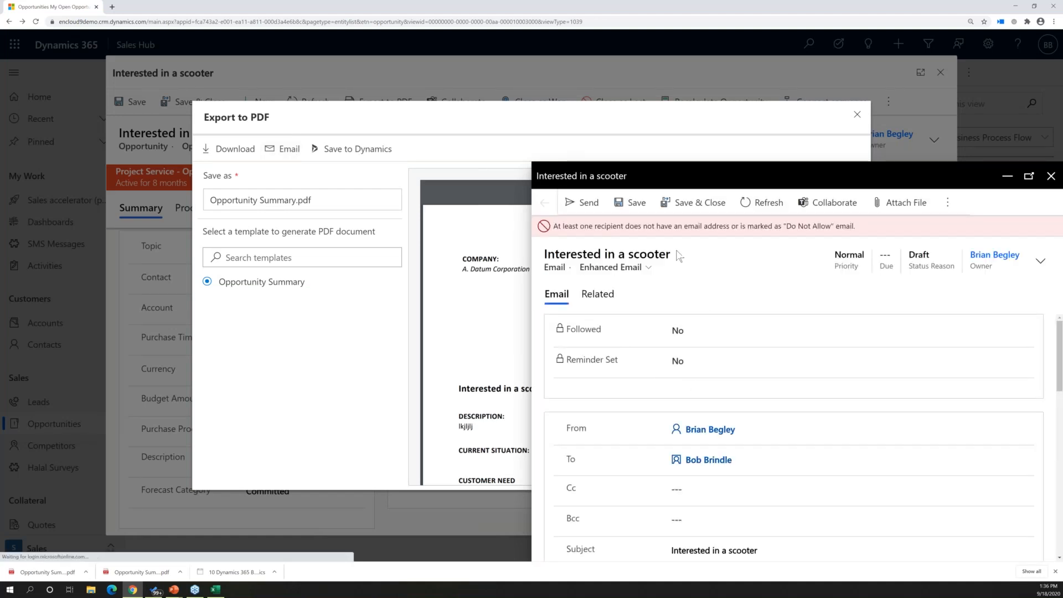
scroll(755, 384, down, 8)
scroll(655, 383, up, 3)
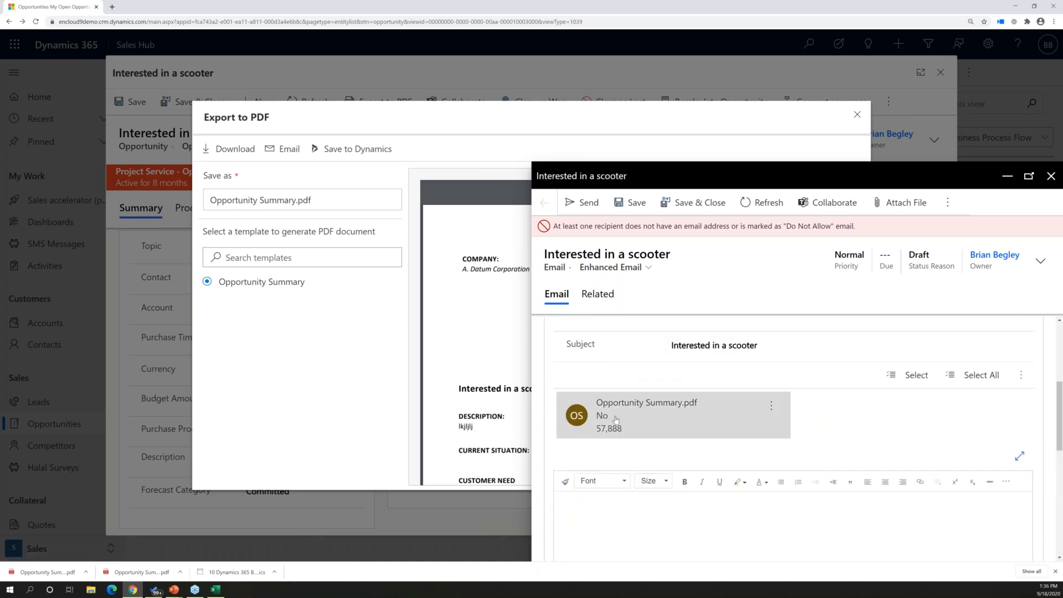
click(605, 512)
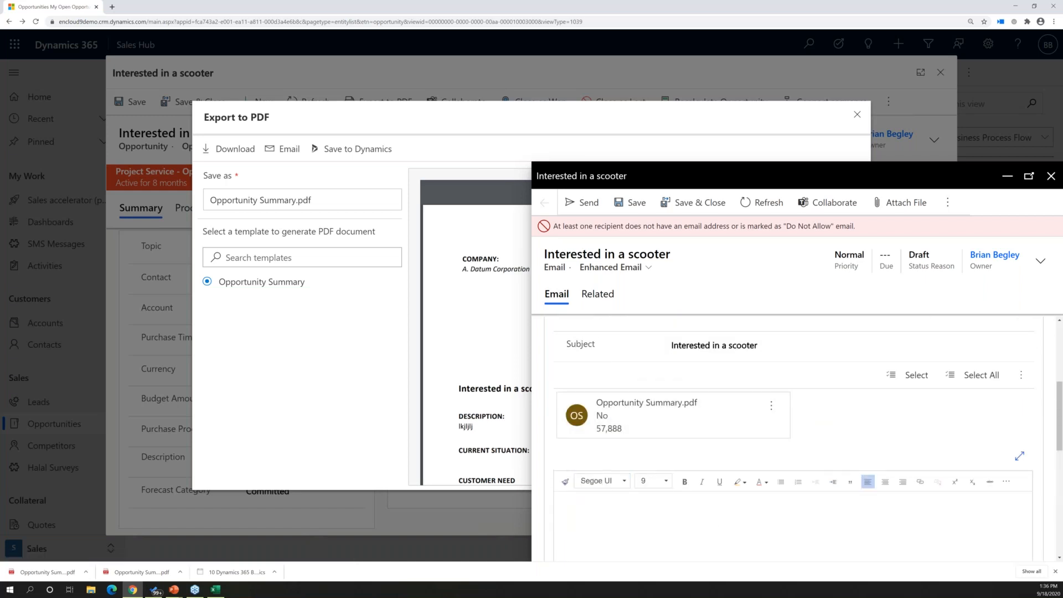
text(ds df sd fsd f sd)
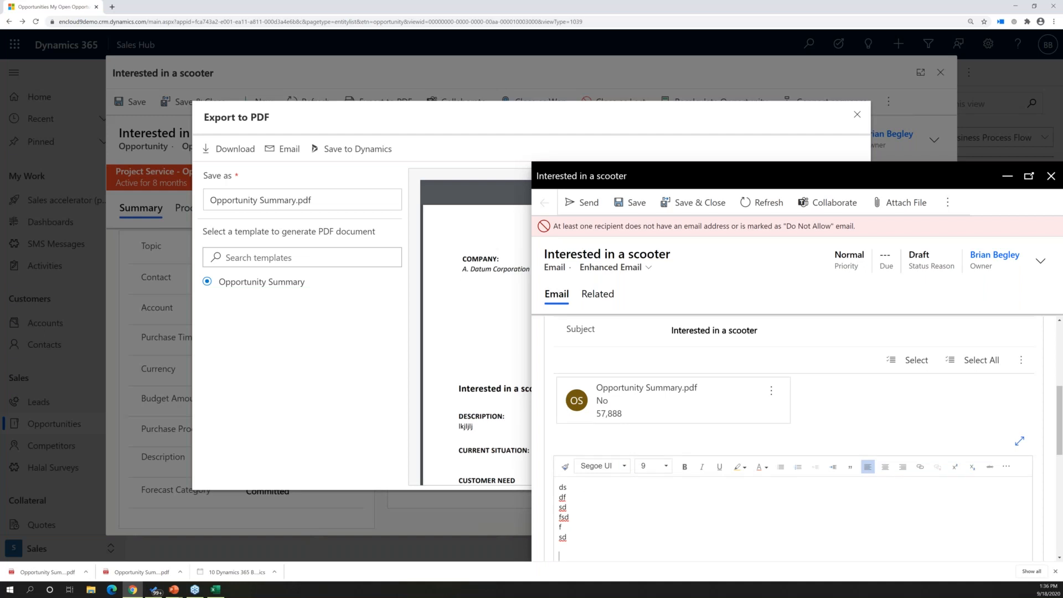
click(578, 206)
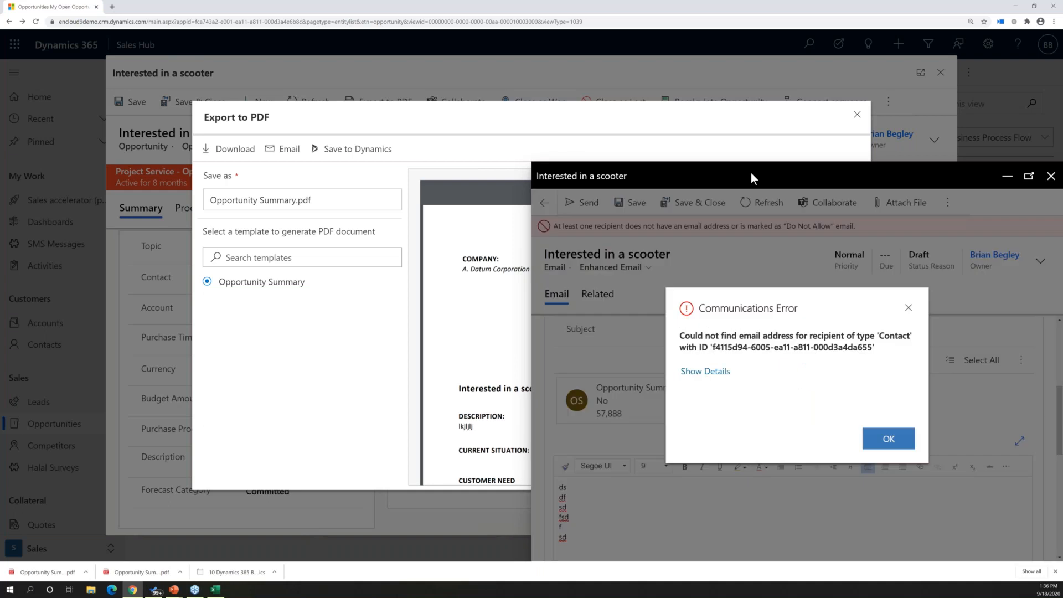
click(889, 438)
Close the email, keeping it as a draft, and leave the PDF export and the scooter opportunity
click(1051, 176)
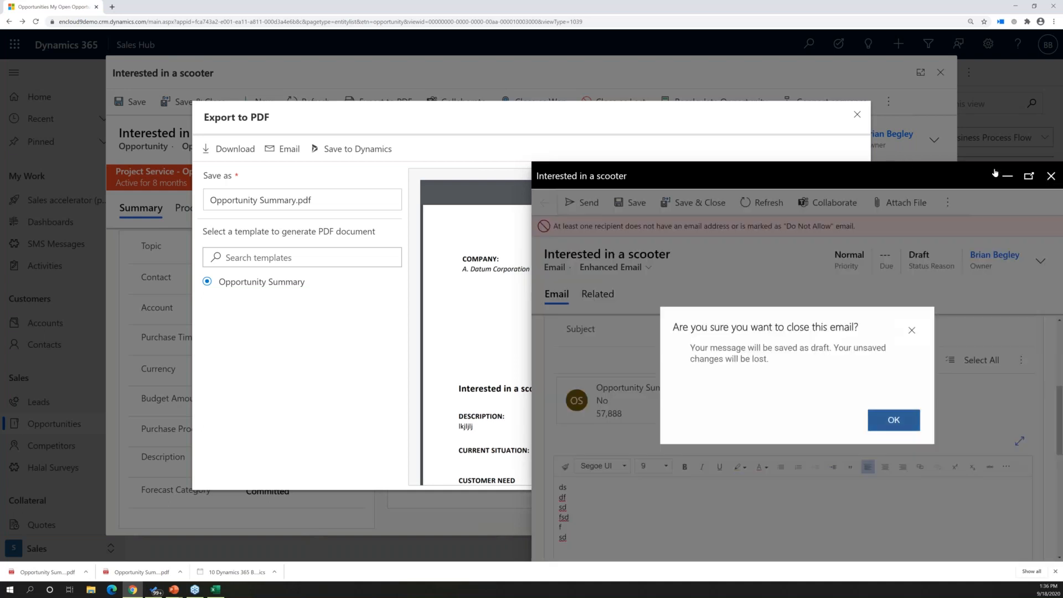
click(892, 422)
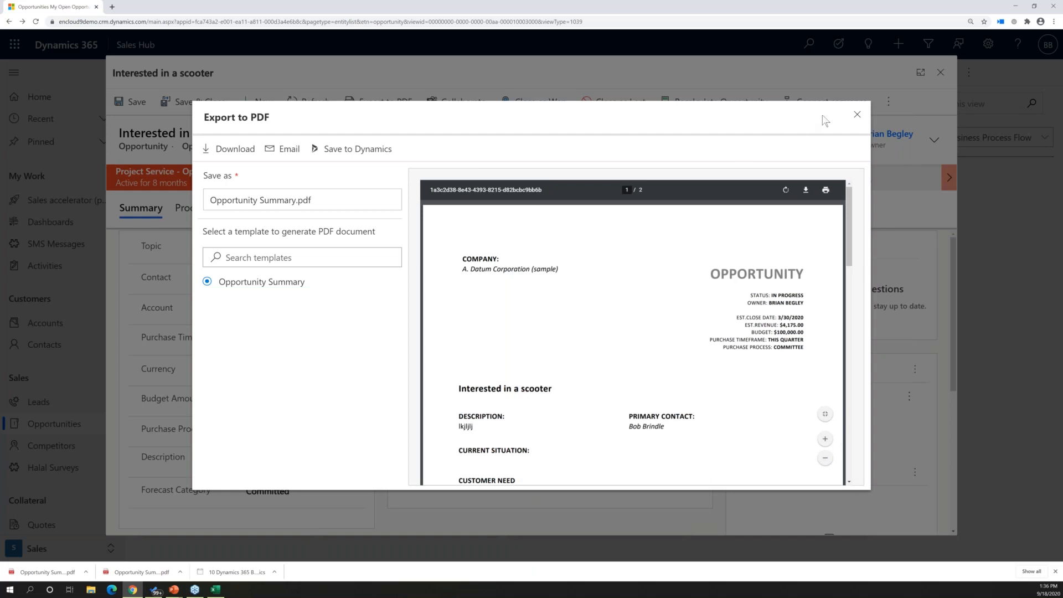
click(857, 115)
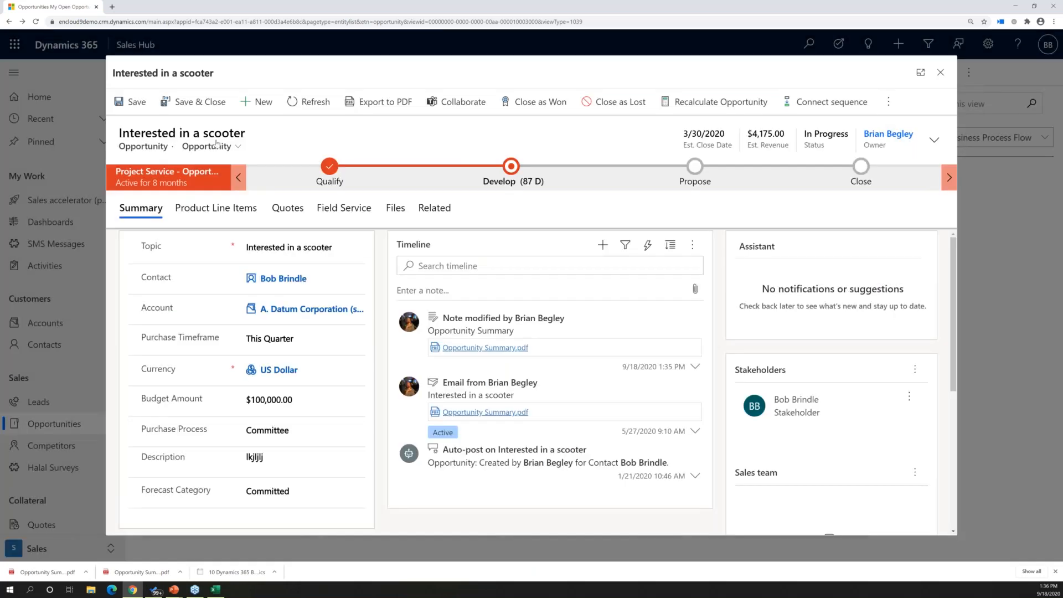
click(940, 73)
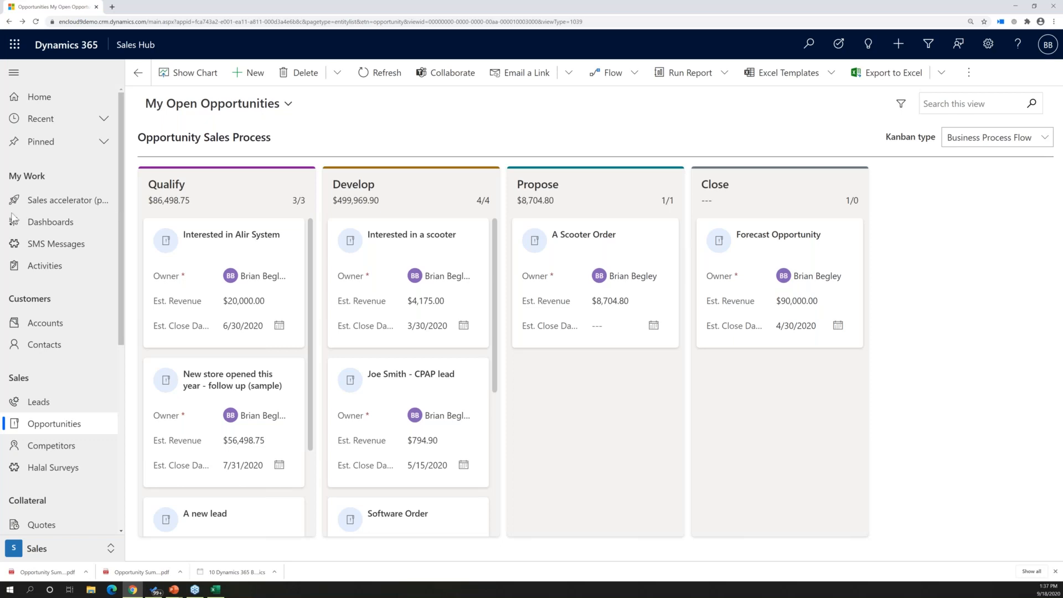
Go to the activities list, switch it to the My Tasks view, and look through the tasks and their due dates
click(75, 267)
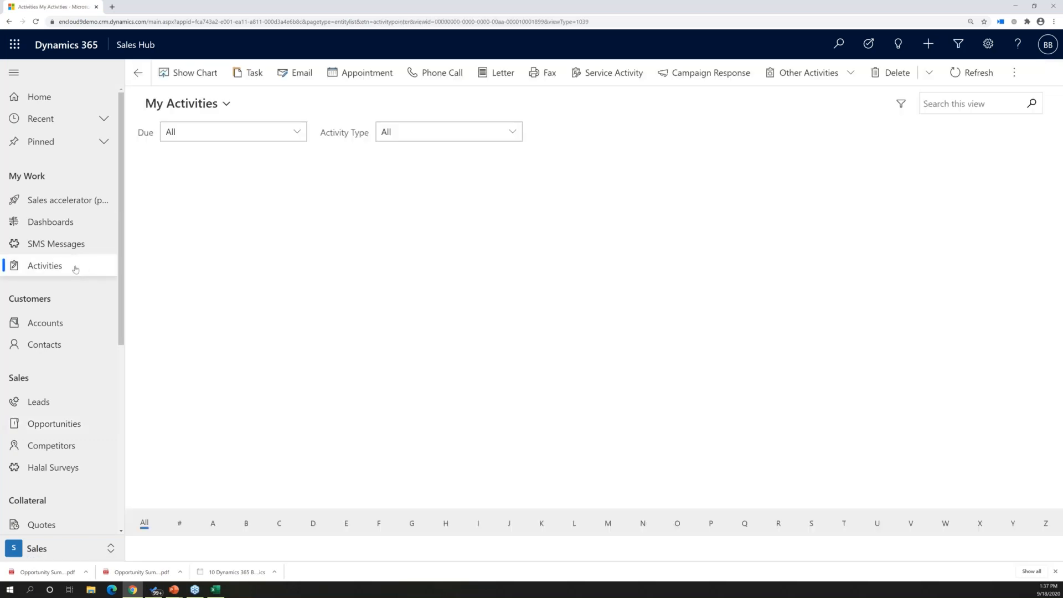
click(224, 104)
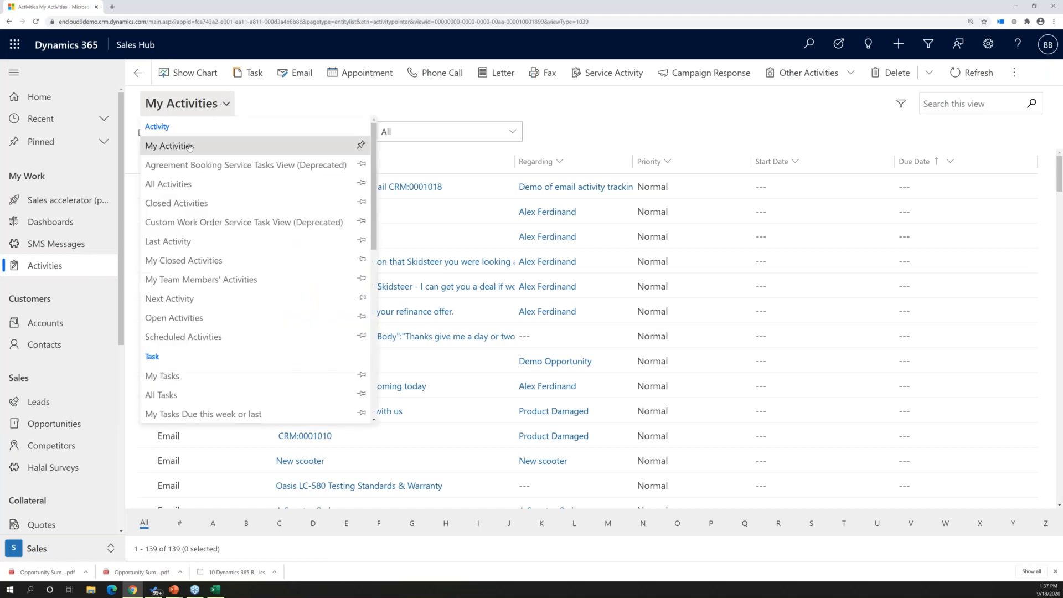
click(169, 382)
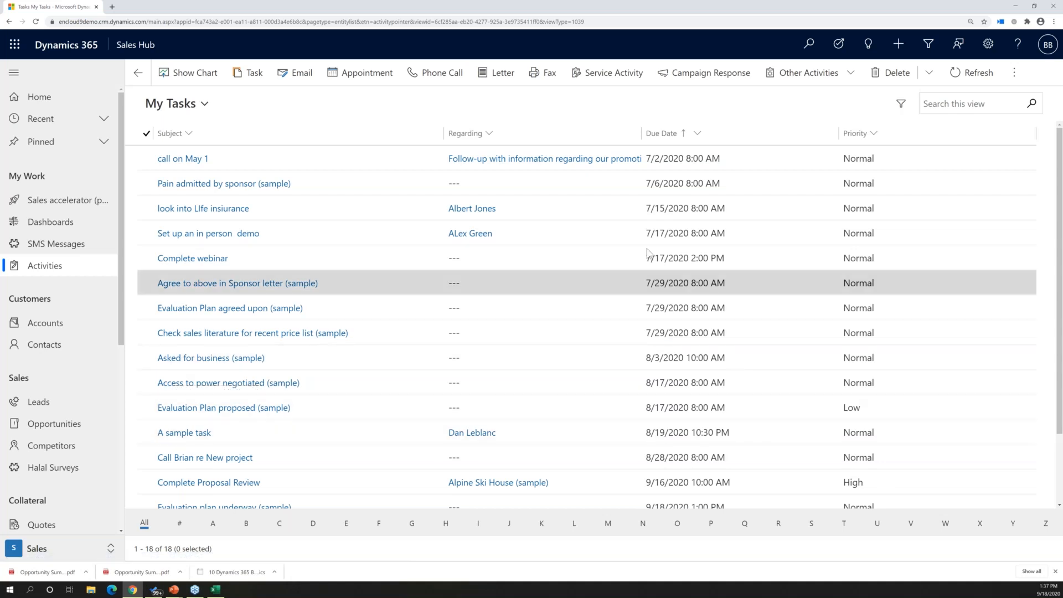
scroll(635, 331, down, 2)
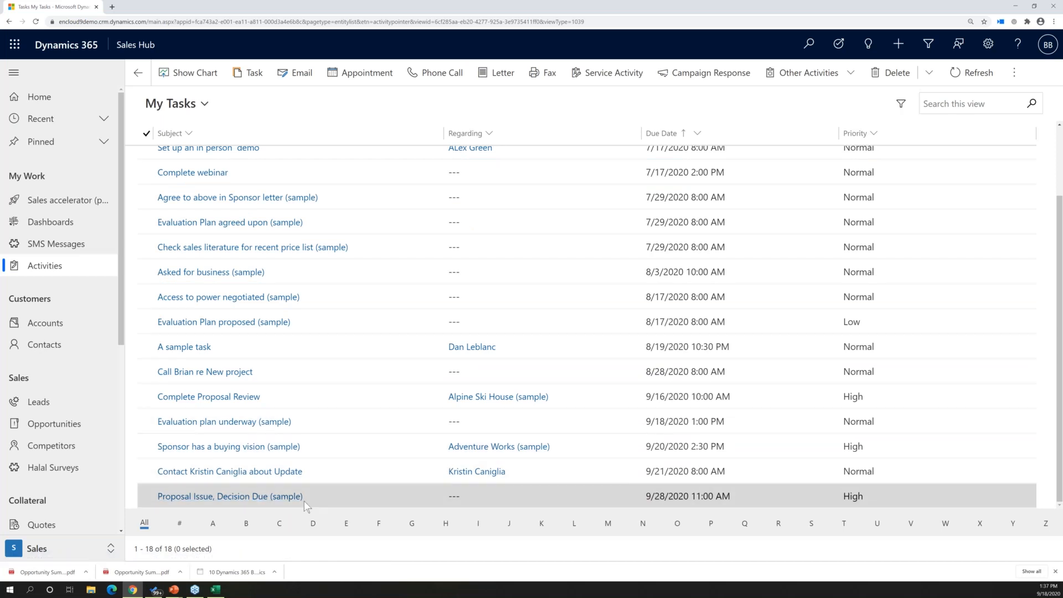
scroll(615, 252, up, 2)
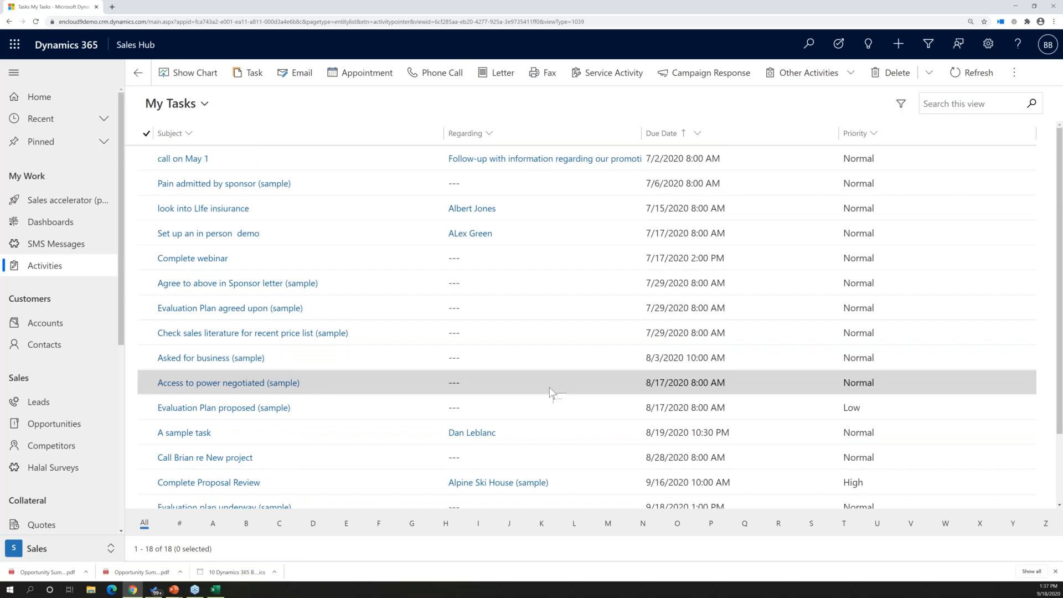
Show the My Tasks view as a calendar using Calendar_Control_V2
click(187, 105)
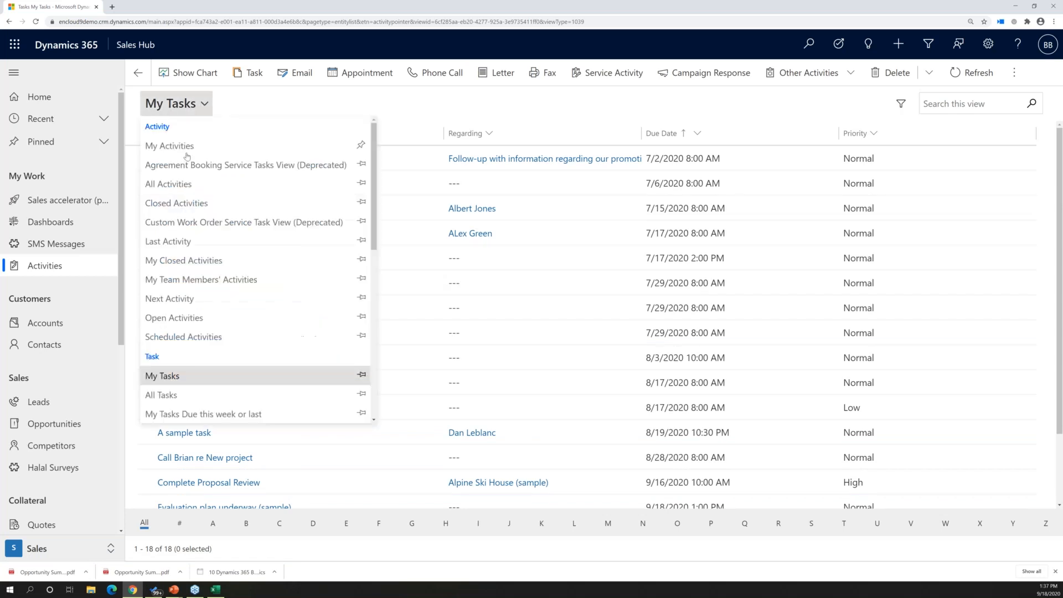
click(177, 380)
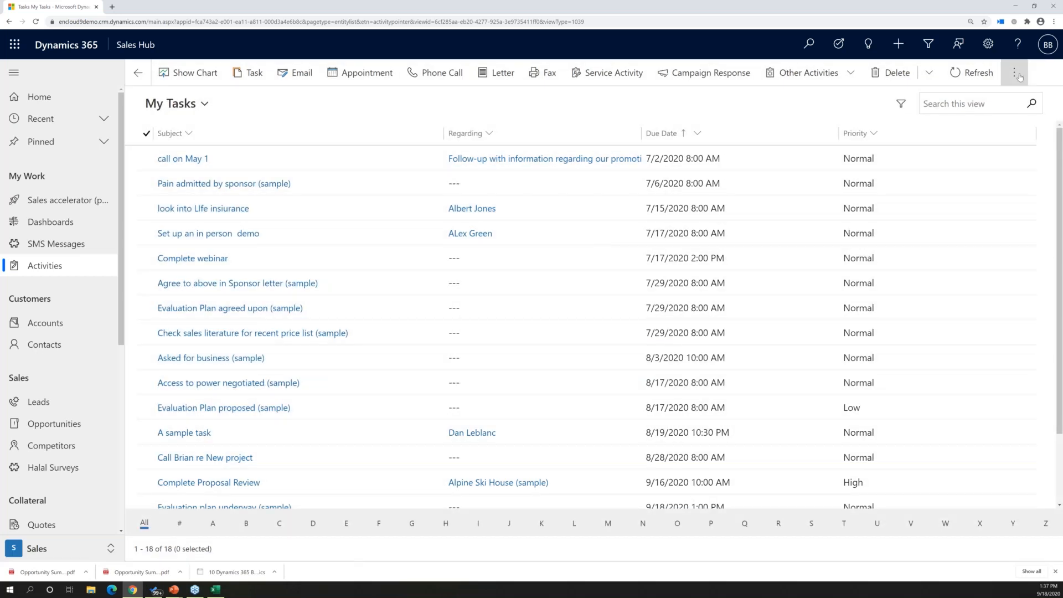
click(1019, 74)
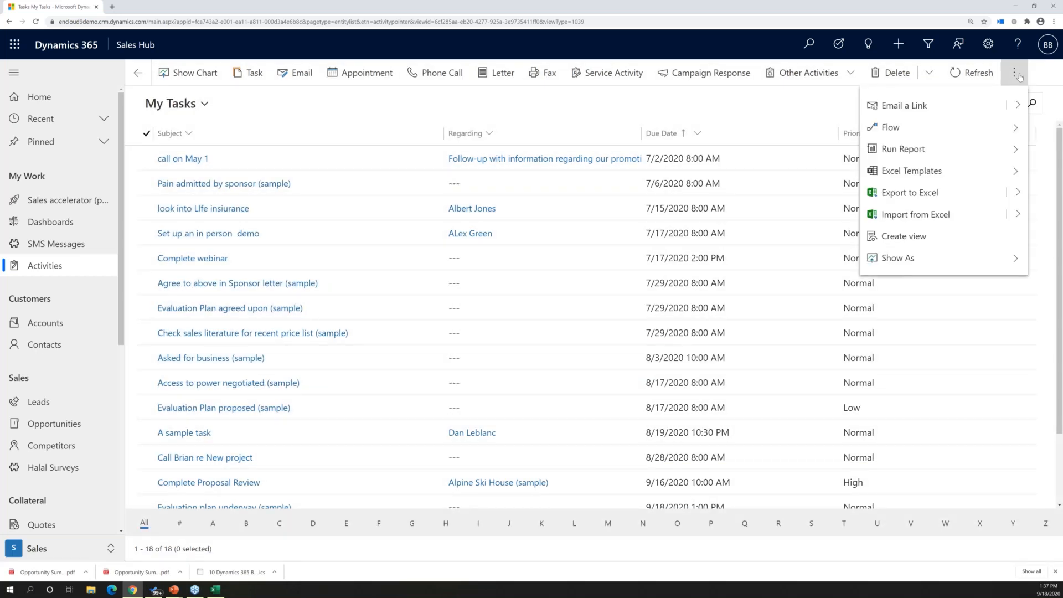
click(920, 259)
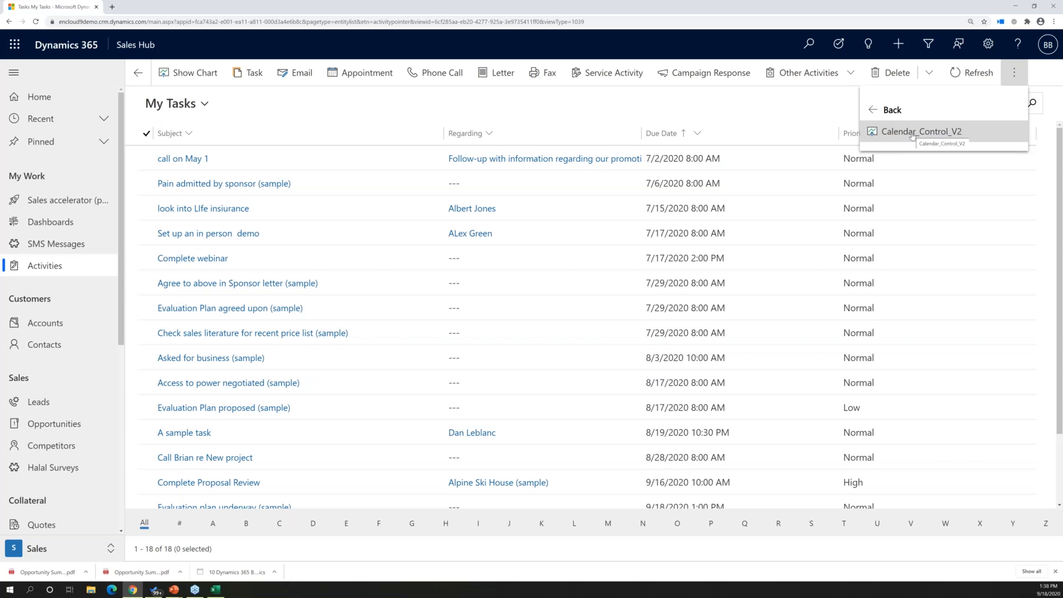
click(880, 134)
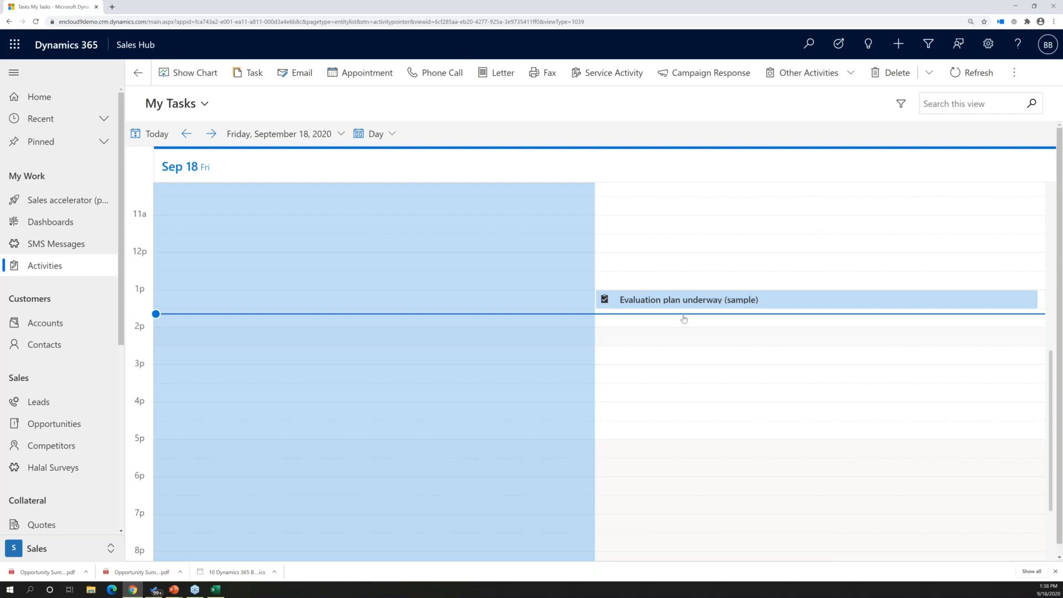
View the task calendar by week, checking the scheduled tasks, and change it to the month layout
click(387, 140)
click(376, 178)
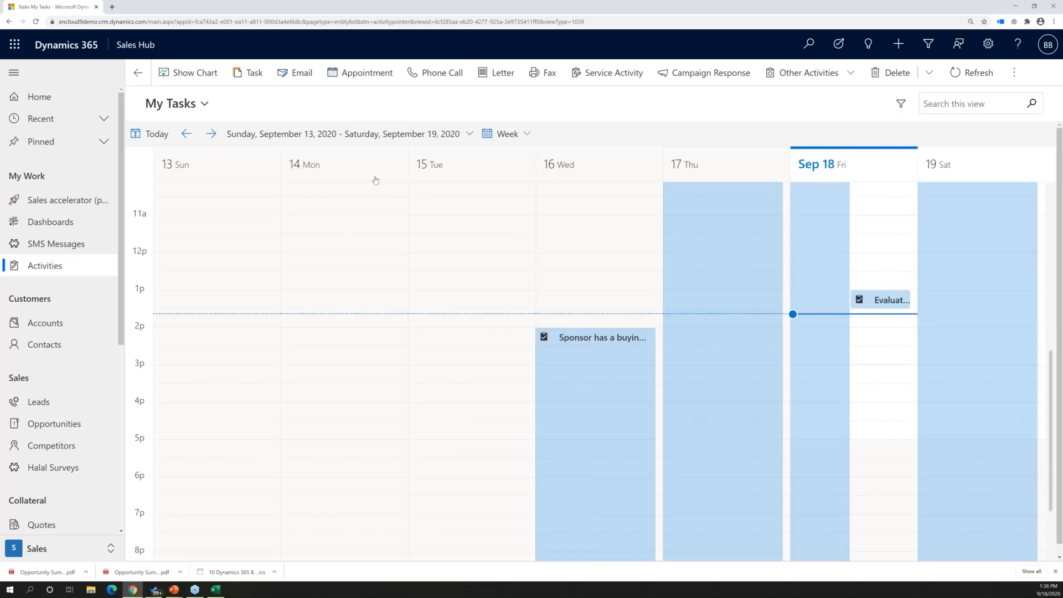
scroll(651, 381, down, 1)
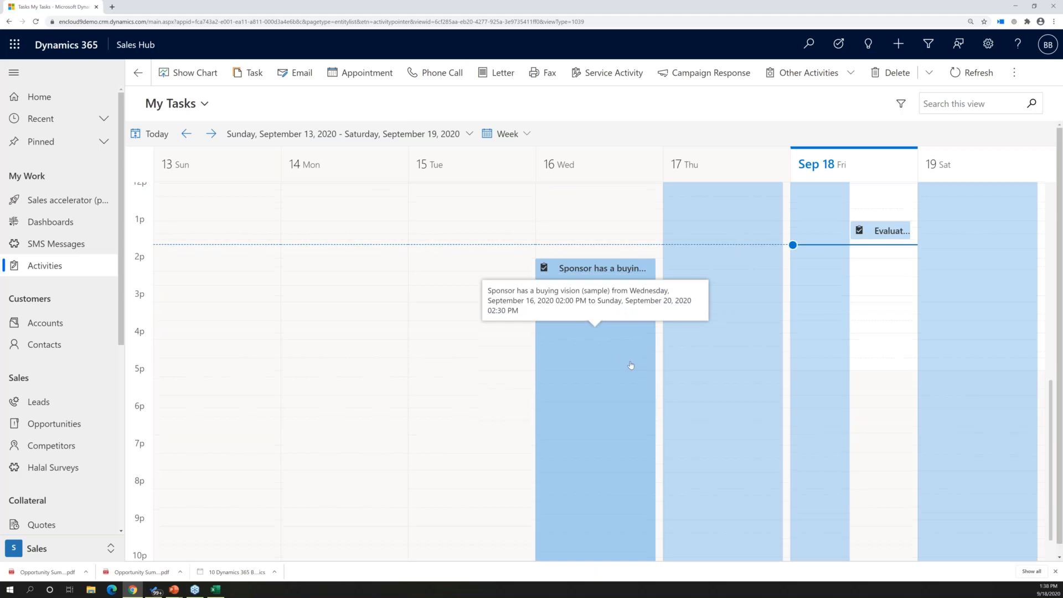
click(507, 133)
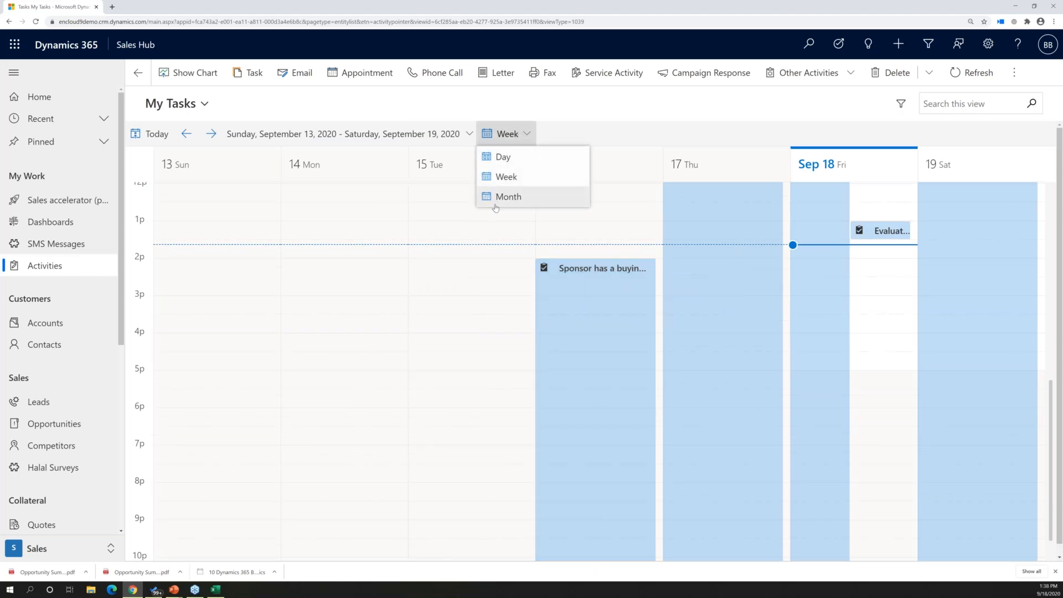
click(496, 201)
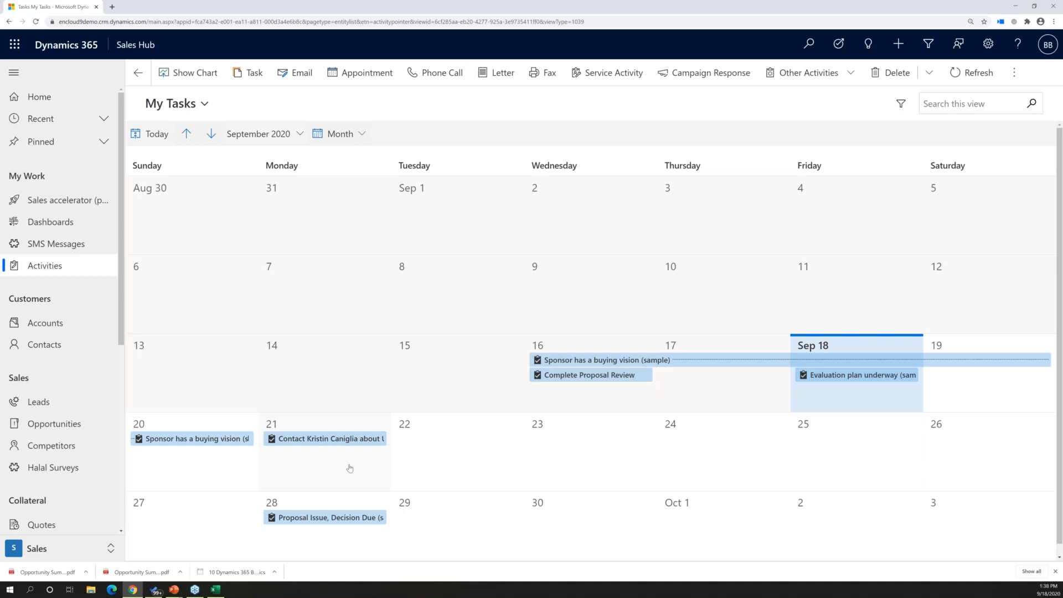
Open the Complete Proposal Review task on September 16 from the calendar and mark it complete
click(575, 379)
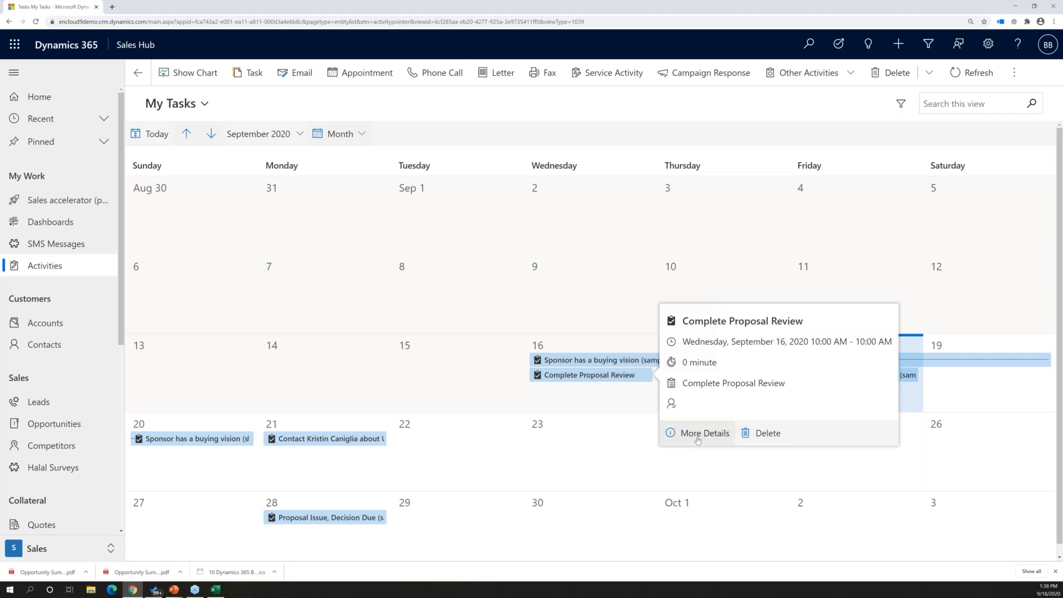
click(679, 437)
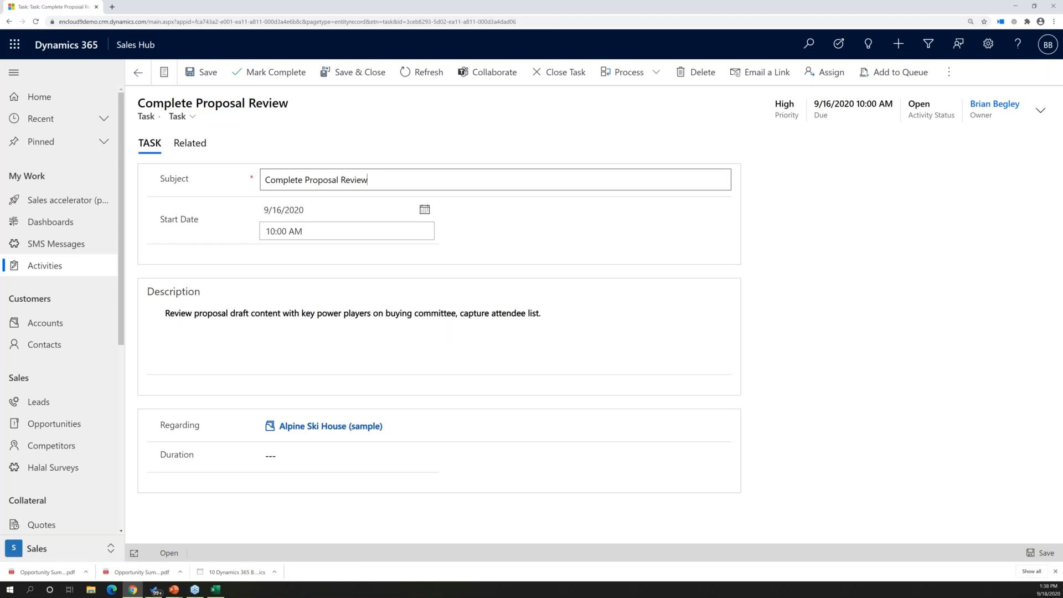
click(253, 73)
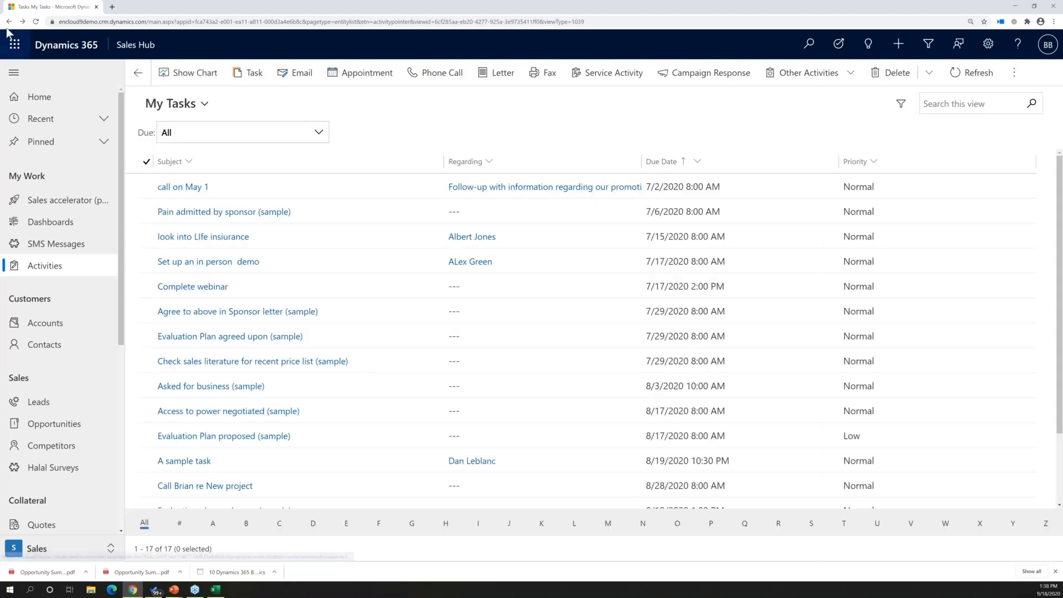
Return to the activities list and switch it to the My Tasks view
click(53, 423)
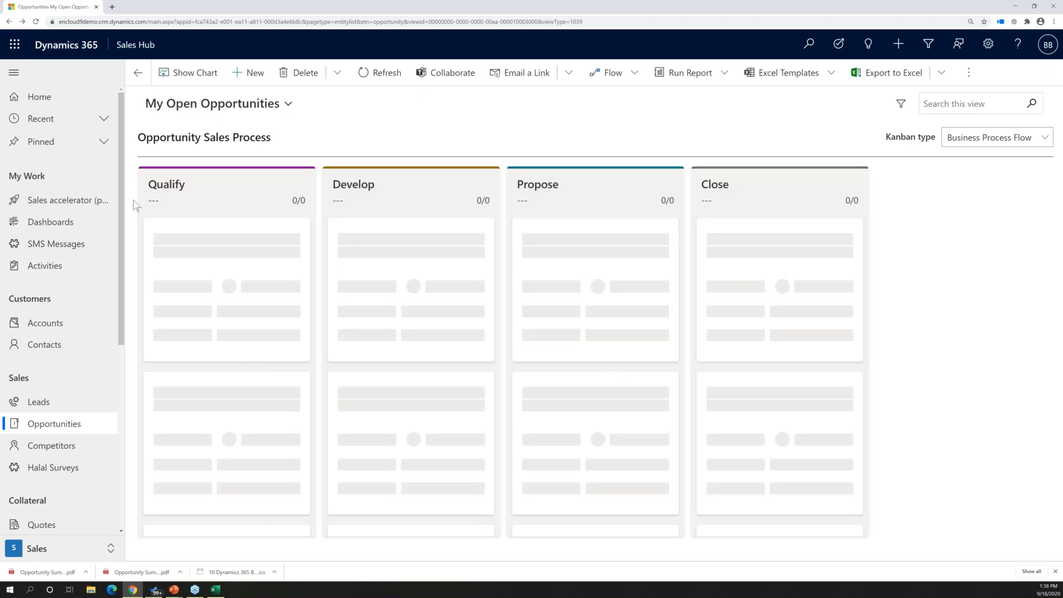
click(55, 267)
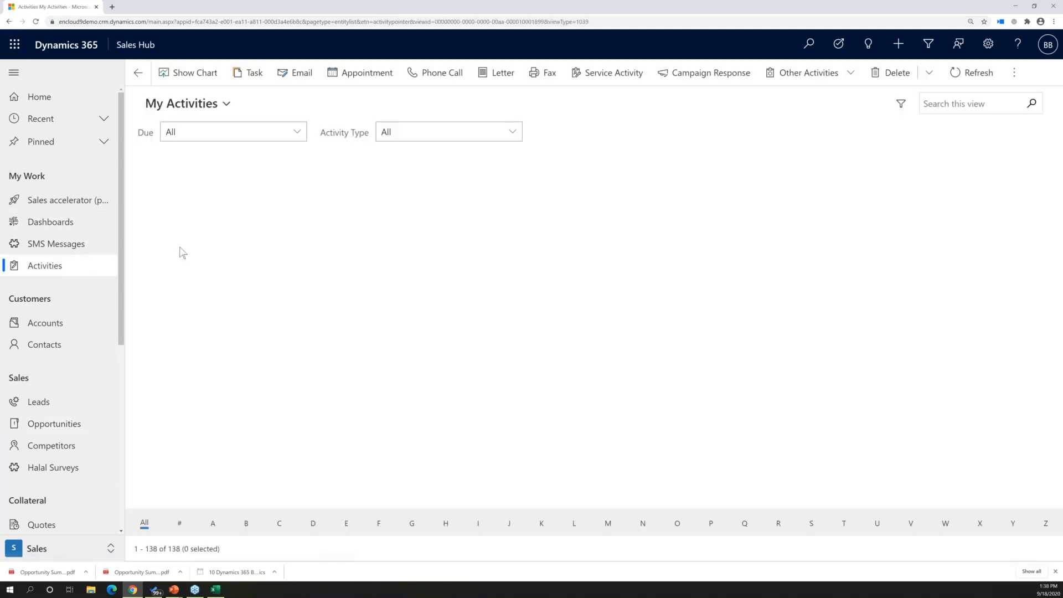
click(211, 107)
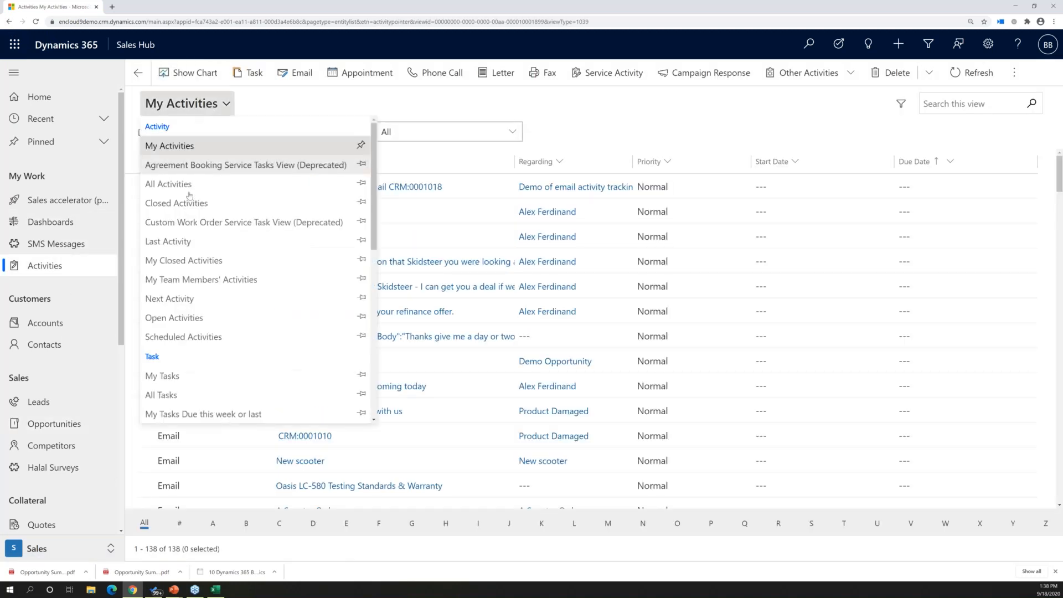
click(180, 381)
Show My Tasks with Calendar_Control_V2 in the month layout to check the remaining tasks
click(1013, 76)
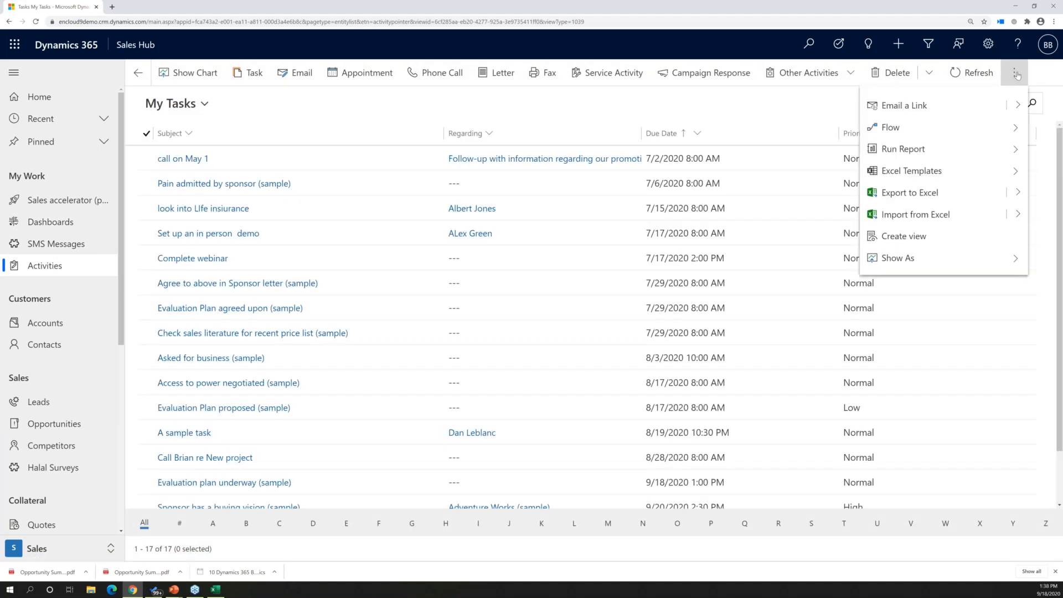
click(917, 257)
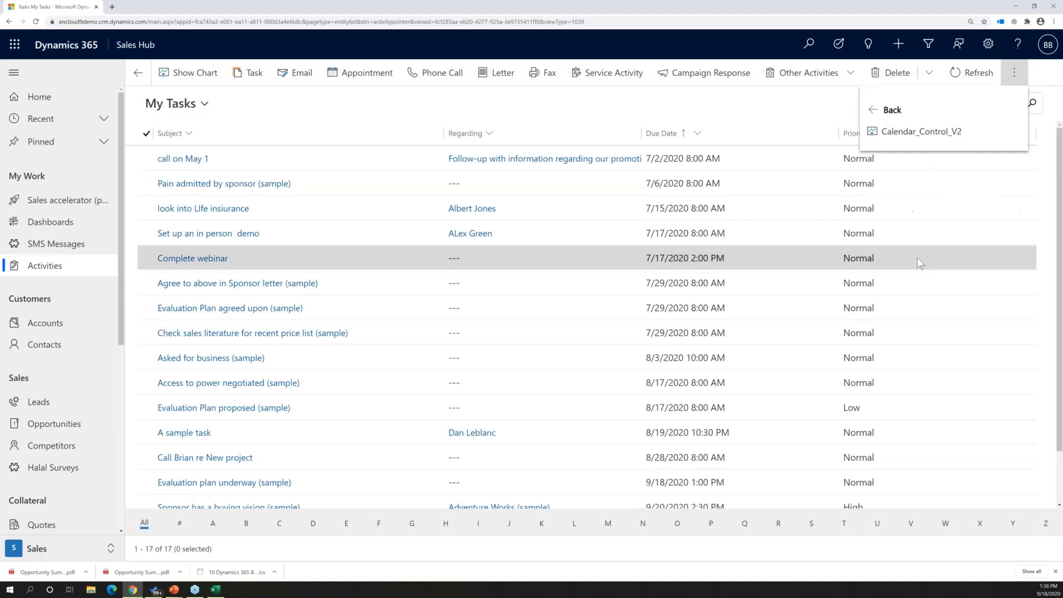
click(930, 132)
click(384, 138)
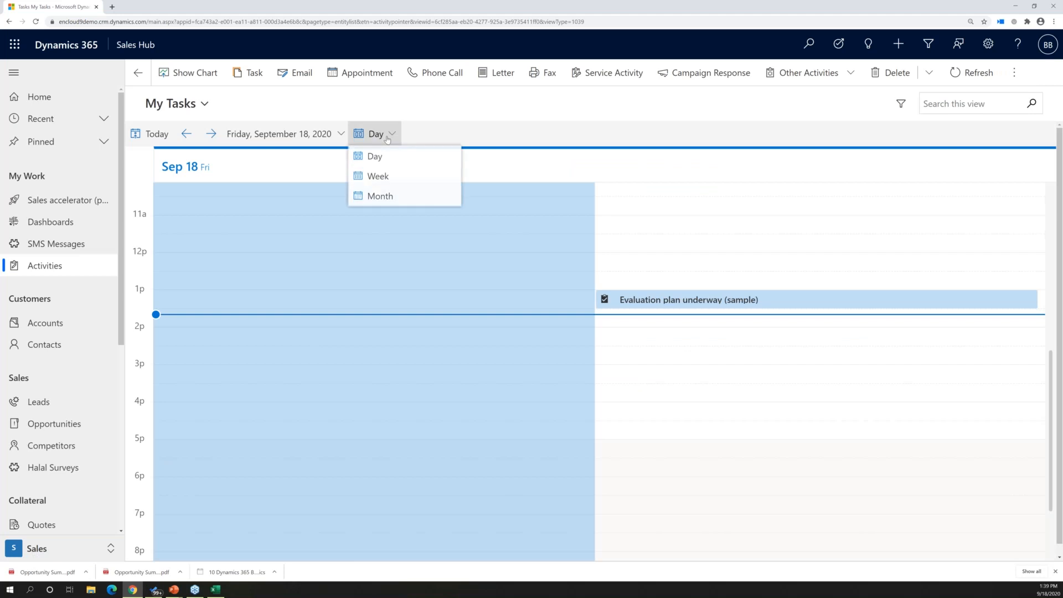
click(374, 197)
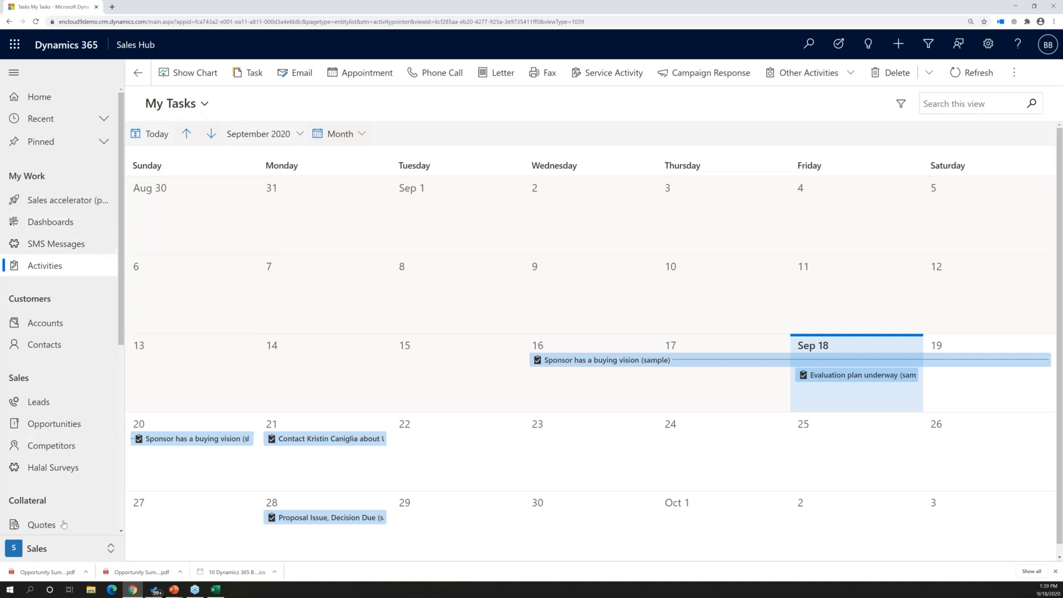
Go to the accounts list and open the Microsoft Teams web app at teams.microsoft.com in a new browser tab
click(113, 549)
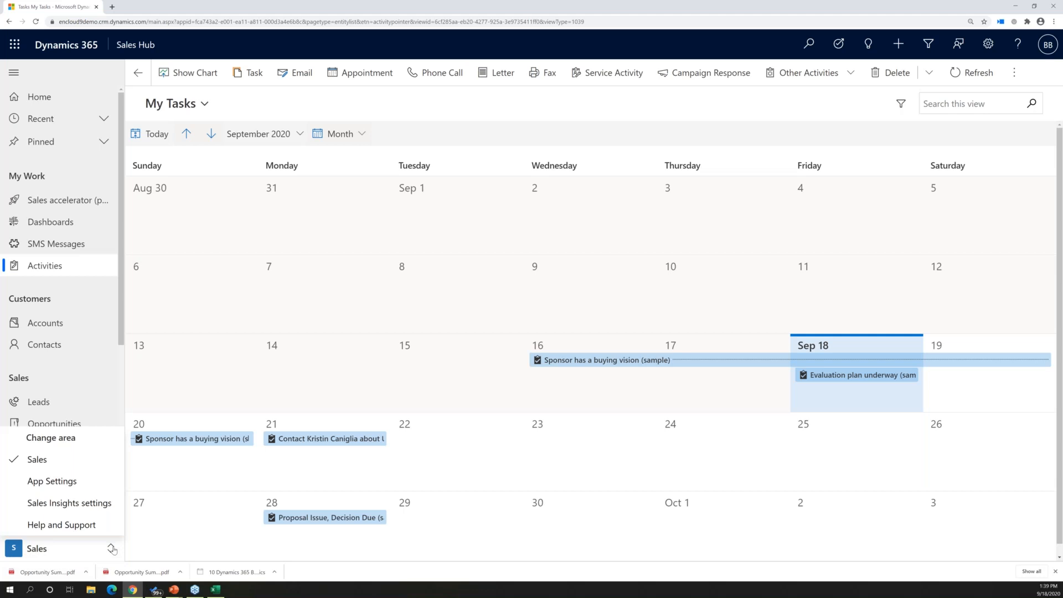
click(43, 324)
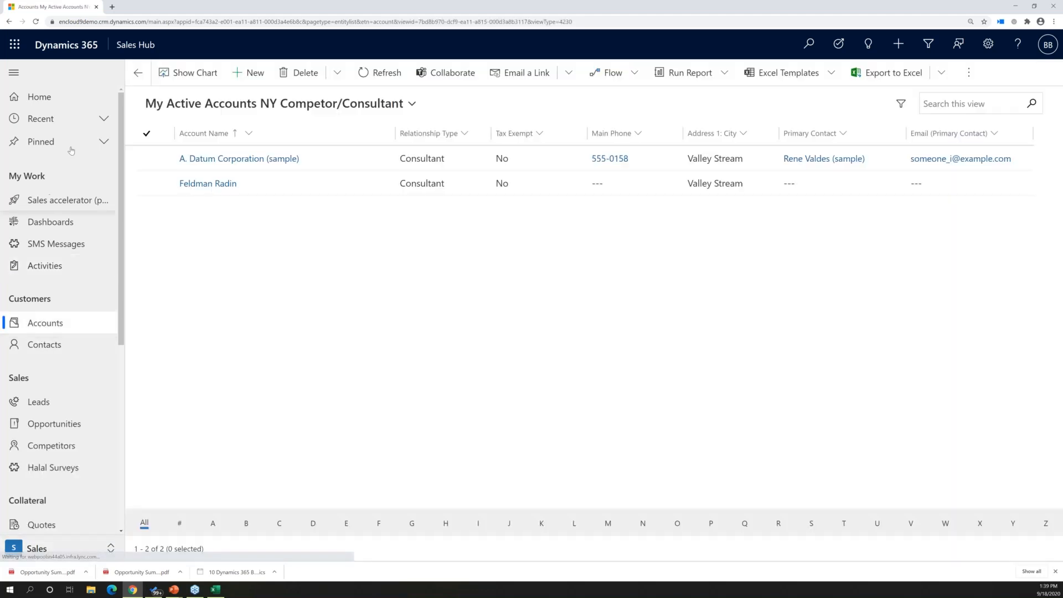
click(112, 8)
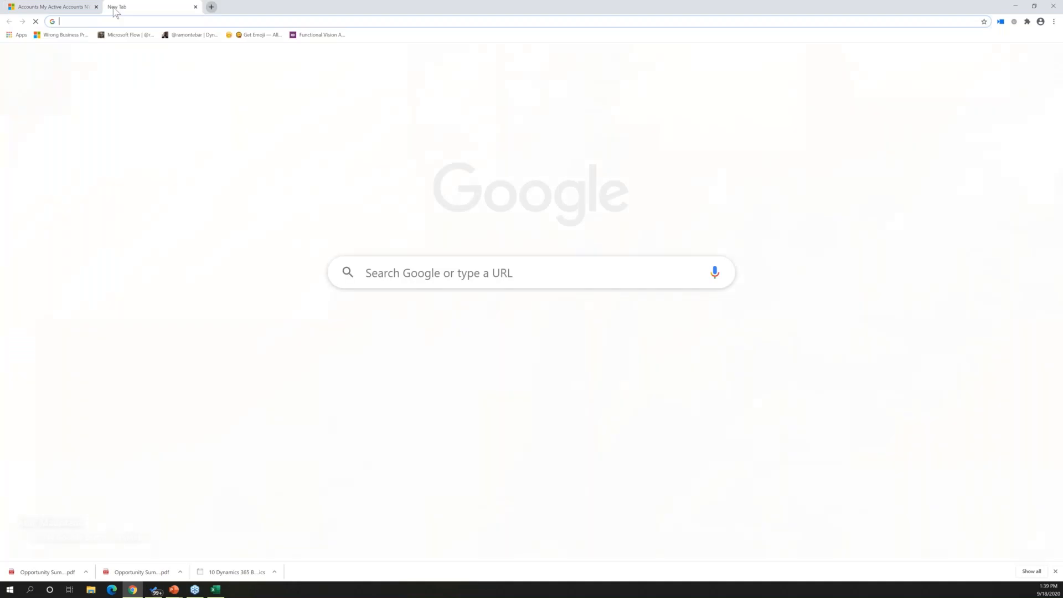
text(te)
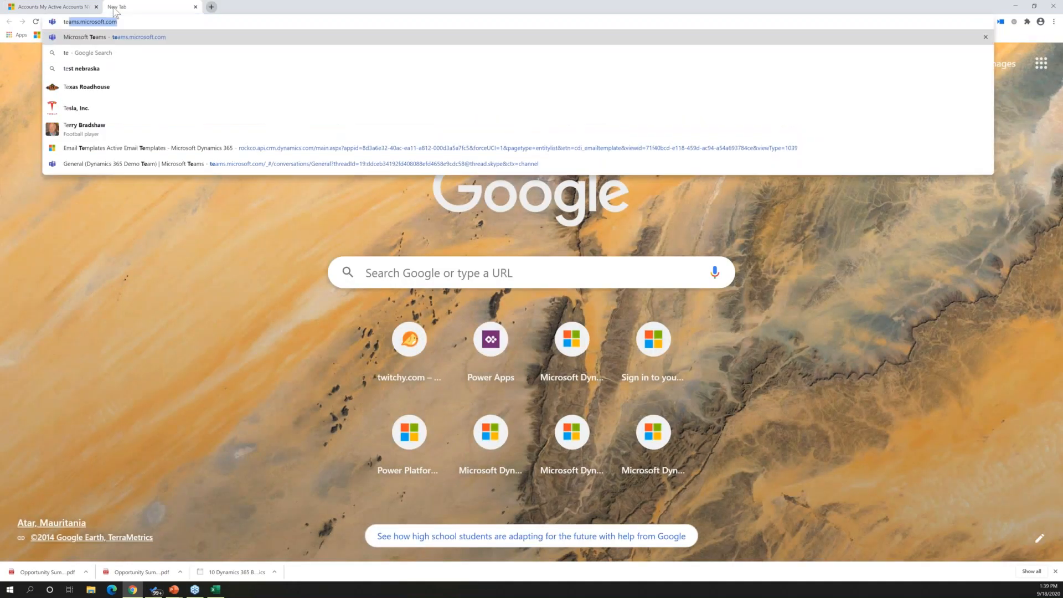
key(Return)
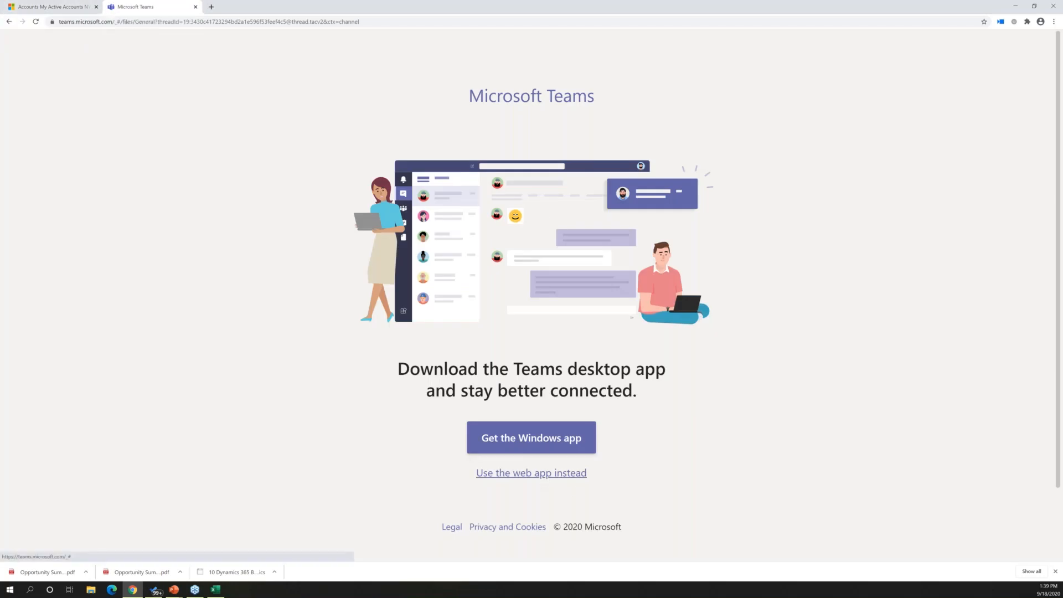
click(532, 473)
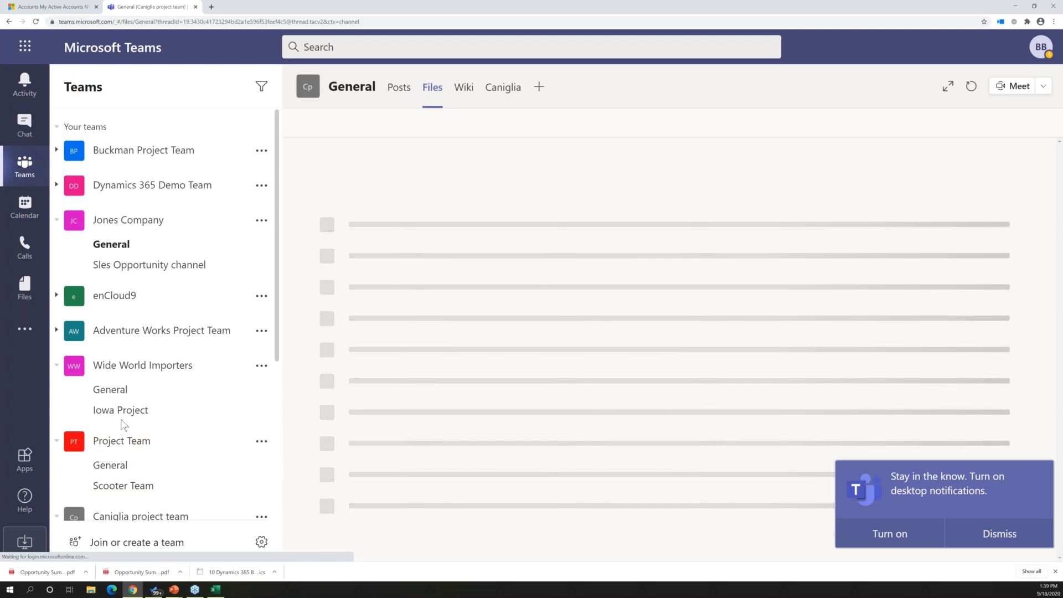
Switch back to Dynamics 365, change the accounts list to My Active Accounts, and open the Jones Company account
click(48, 7)
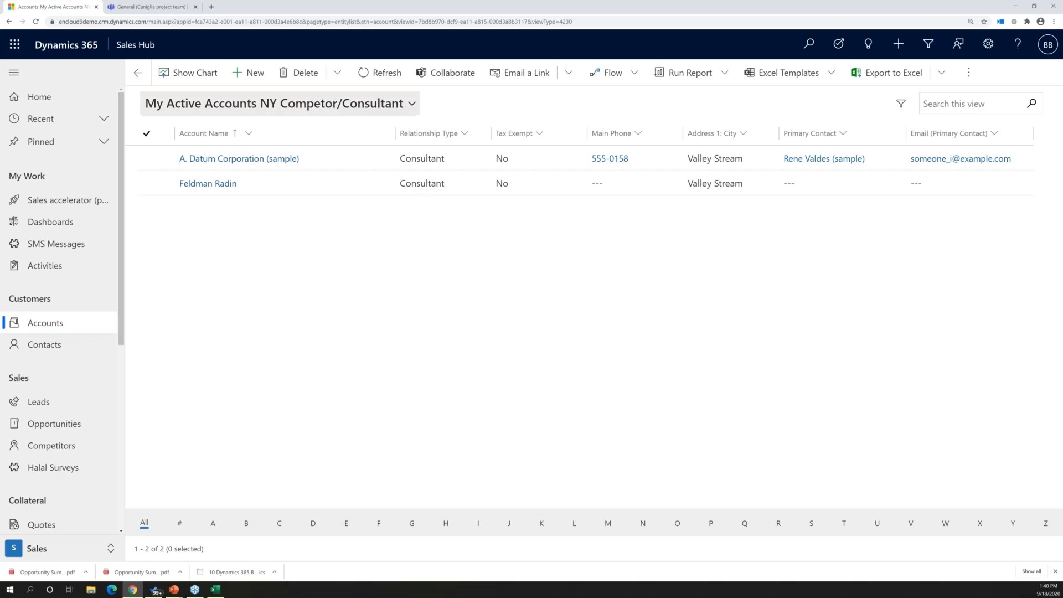
click(244, 105)
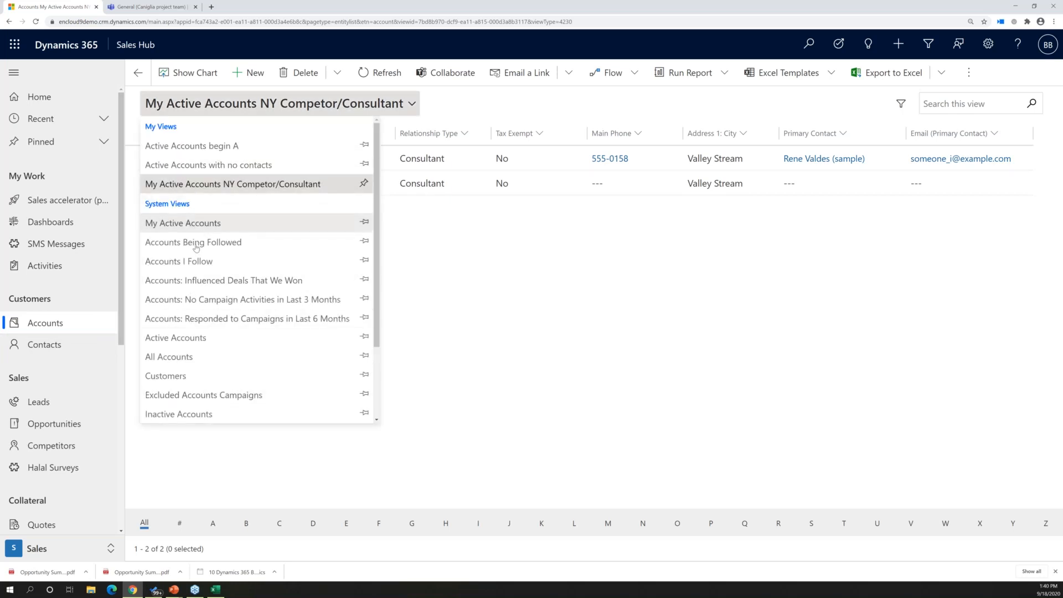
click(190, 226)
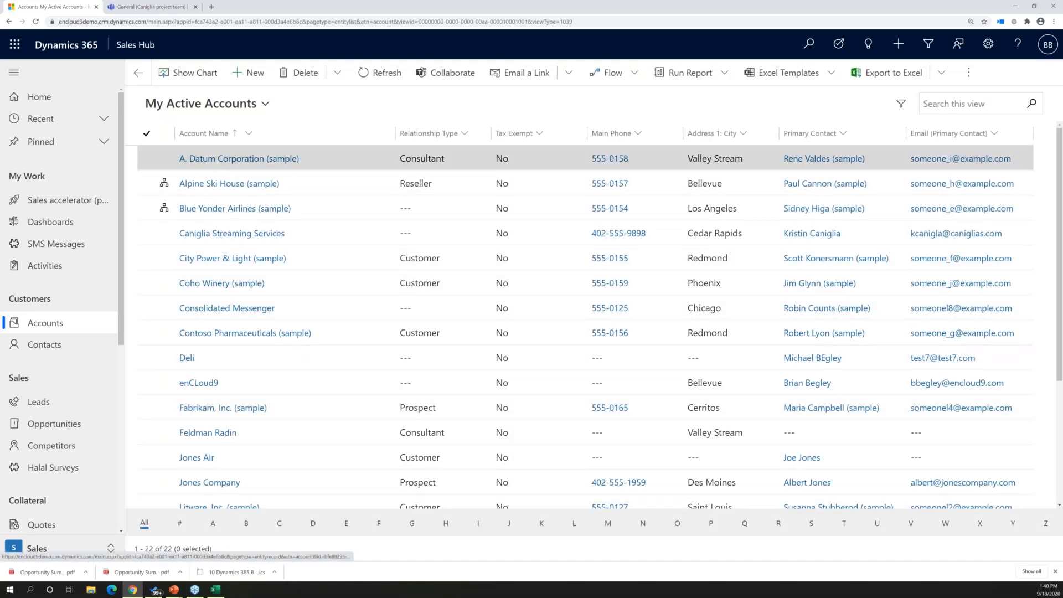
click(210, 483)
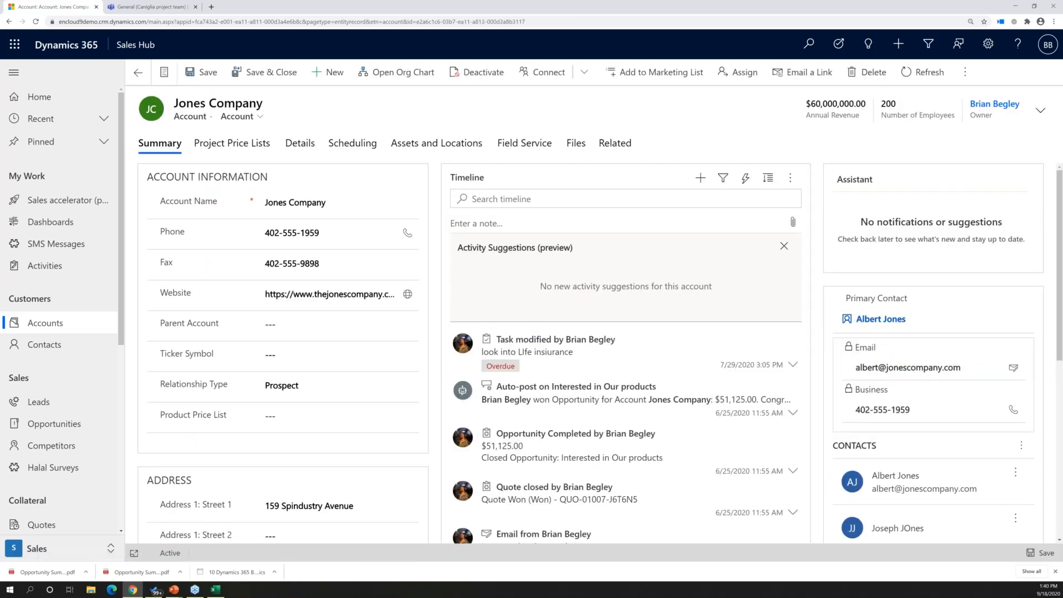
Upload Opportunity Summary (9).pdf from the Downloads folder to the Jones Company account's files
click(574, 148)
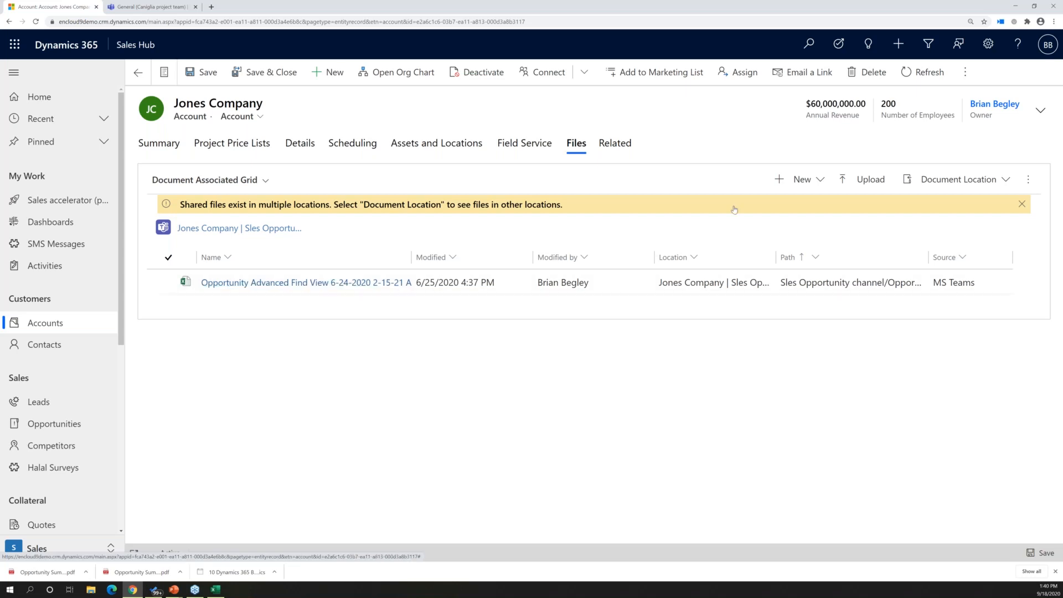
click(879, 186)
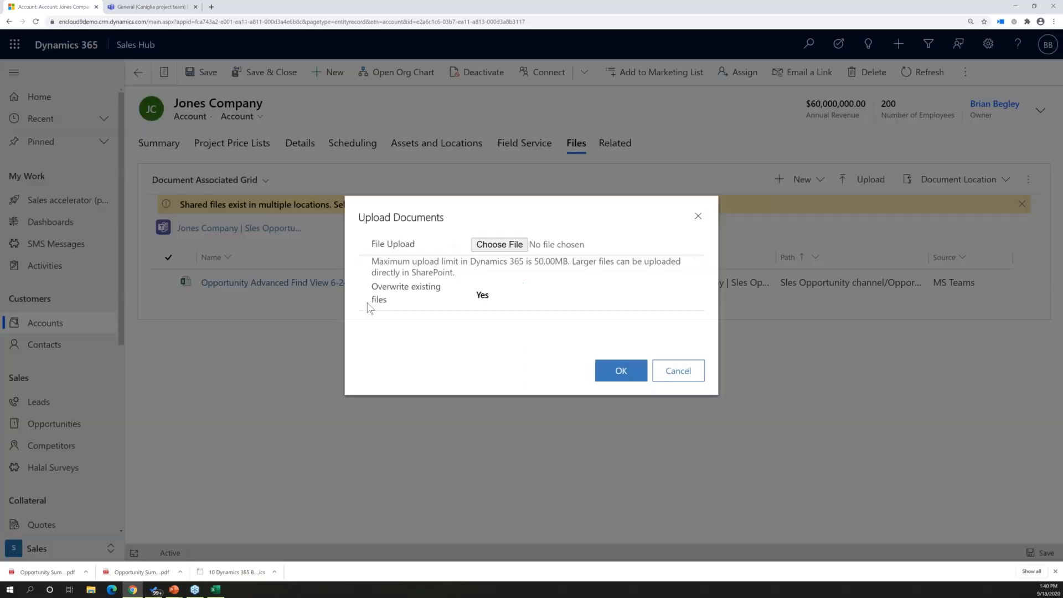
click(525, 247)
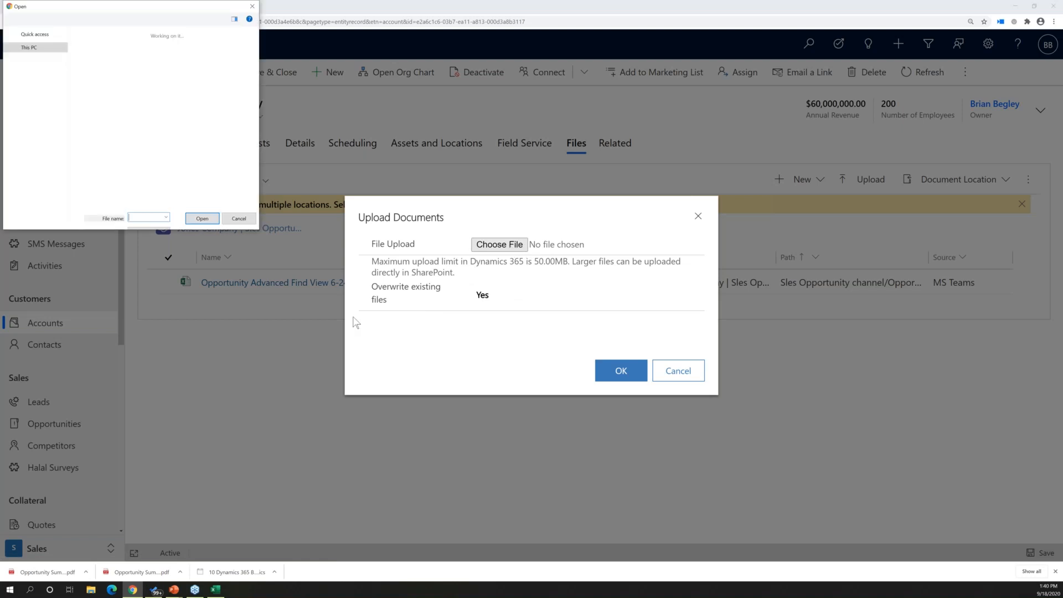
click(117, 59)
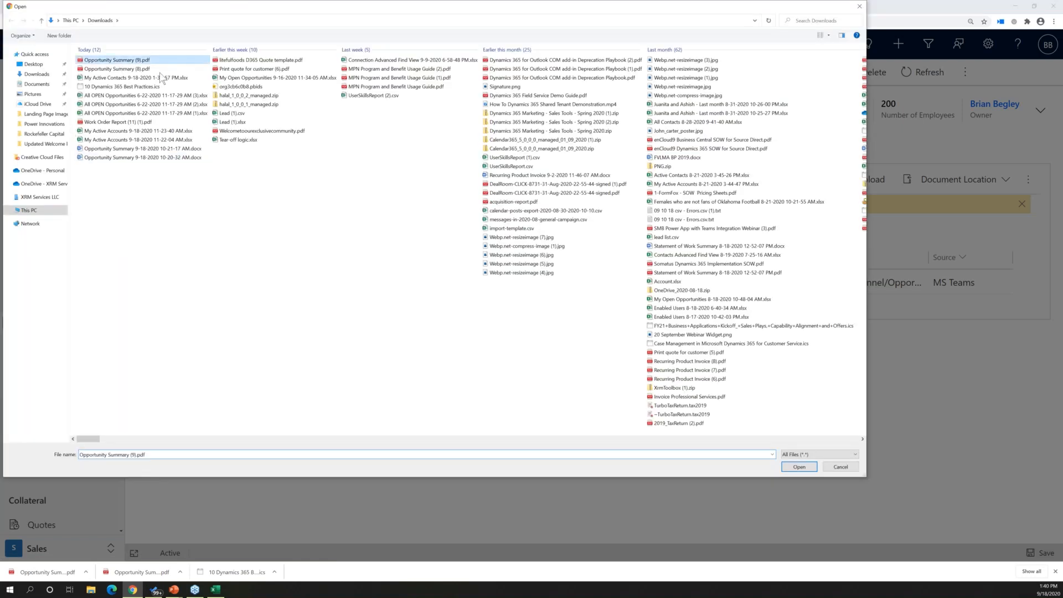
click(814, 468)
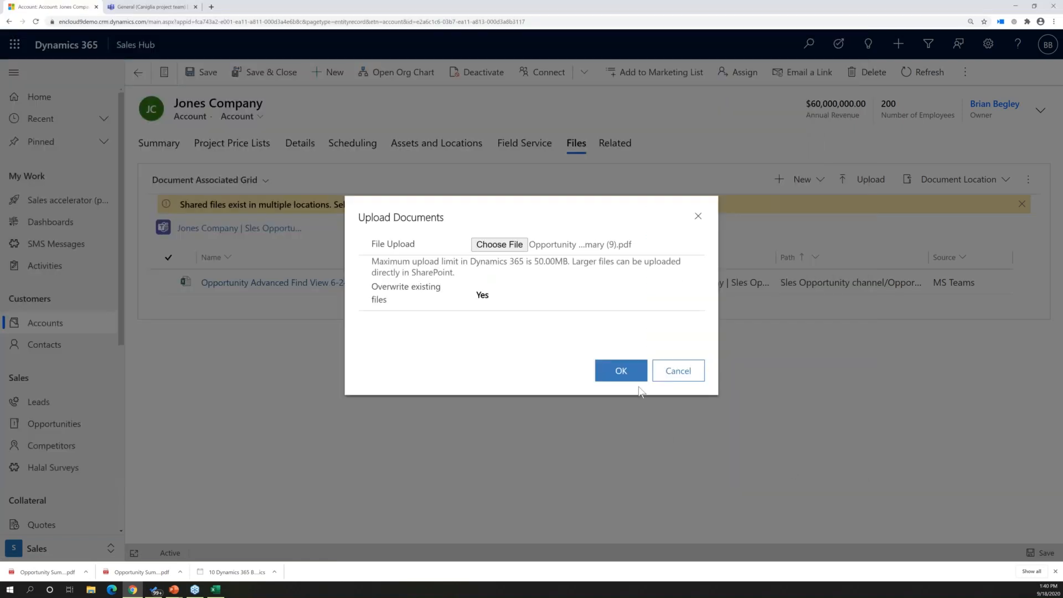
click(620, 370)
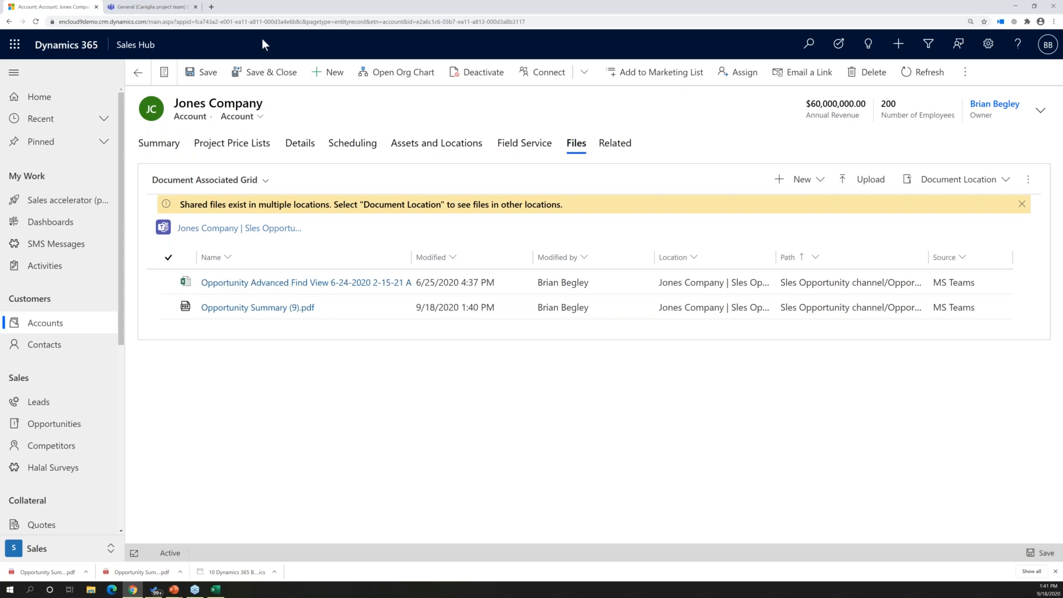
Switch to Microsoft Teams and check the files in the Jones Company team's General and Sles Opportunity channels
click(149, 9)
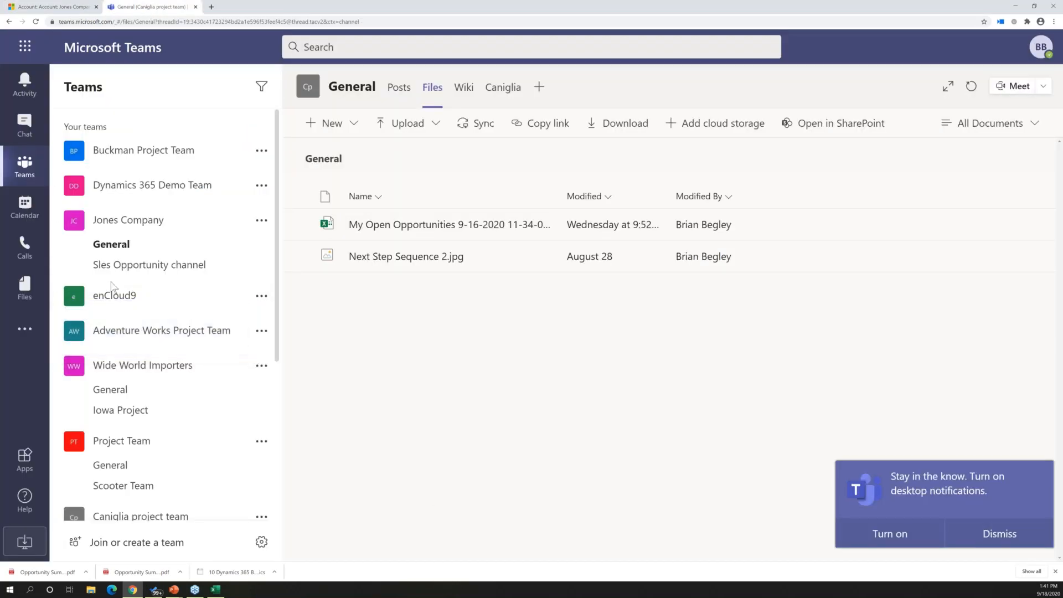
click(111, 222)
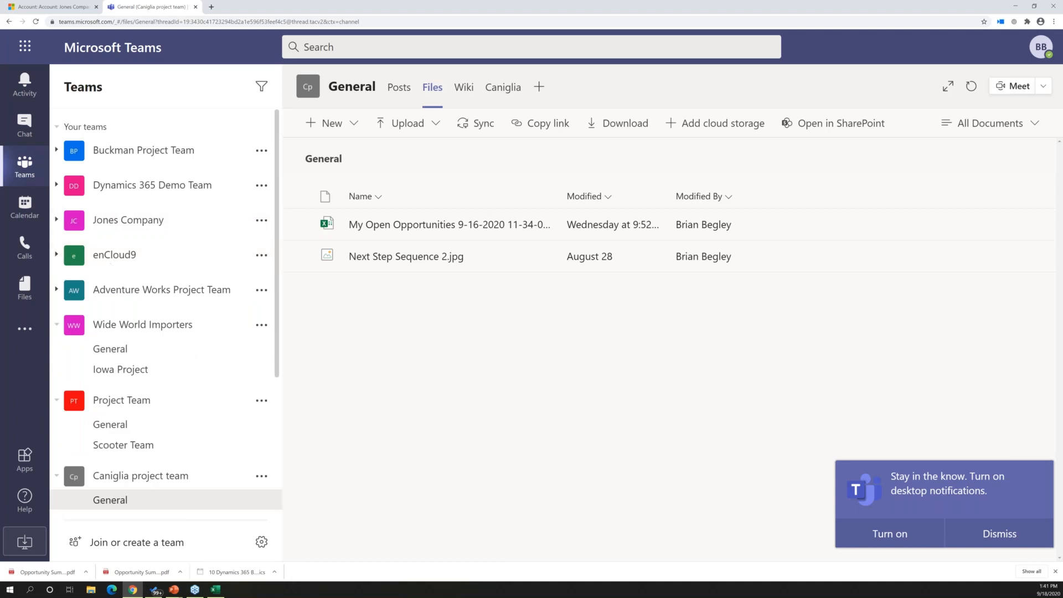
click(106, 222)
click(109, 245)
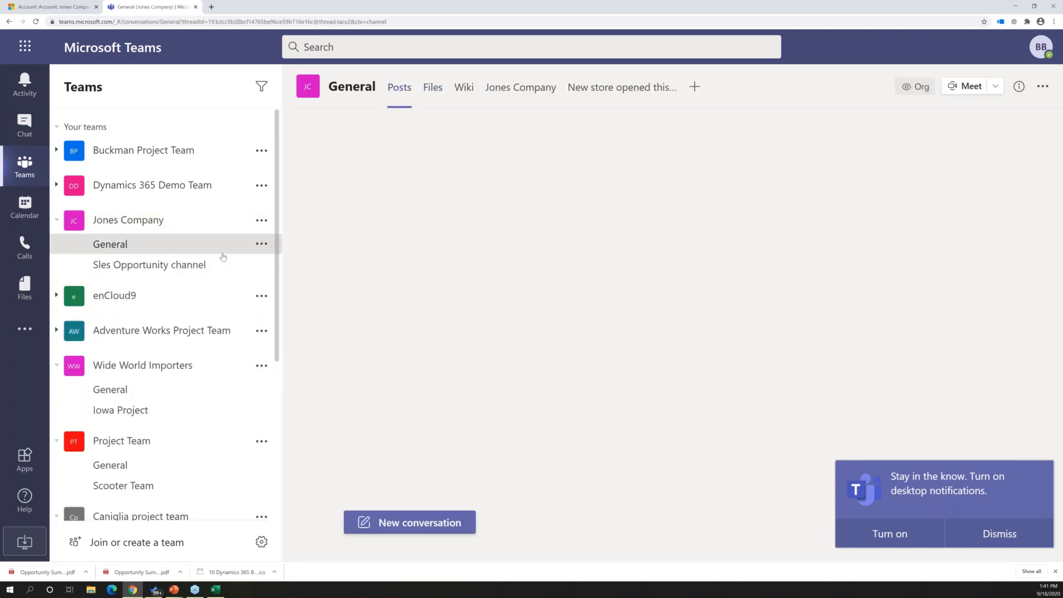
click(433, 87)
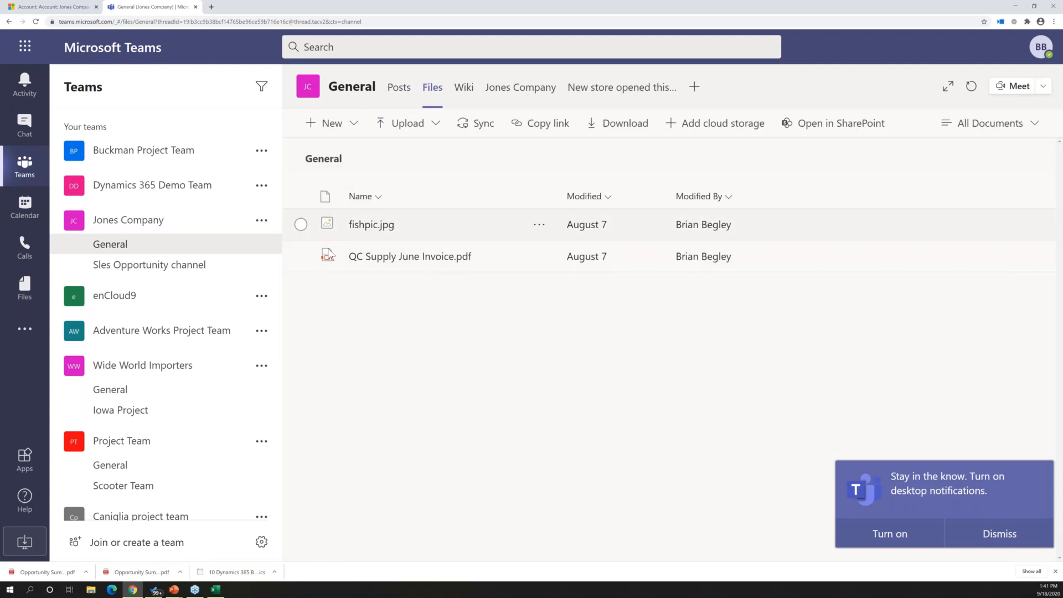
click(129, 266)
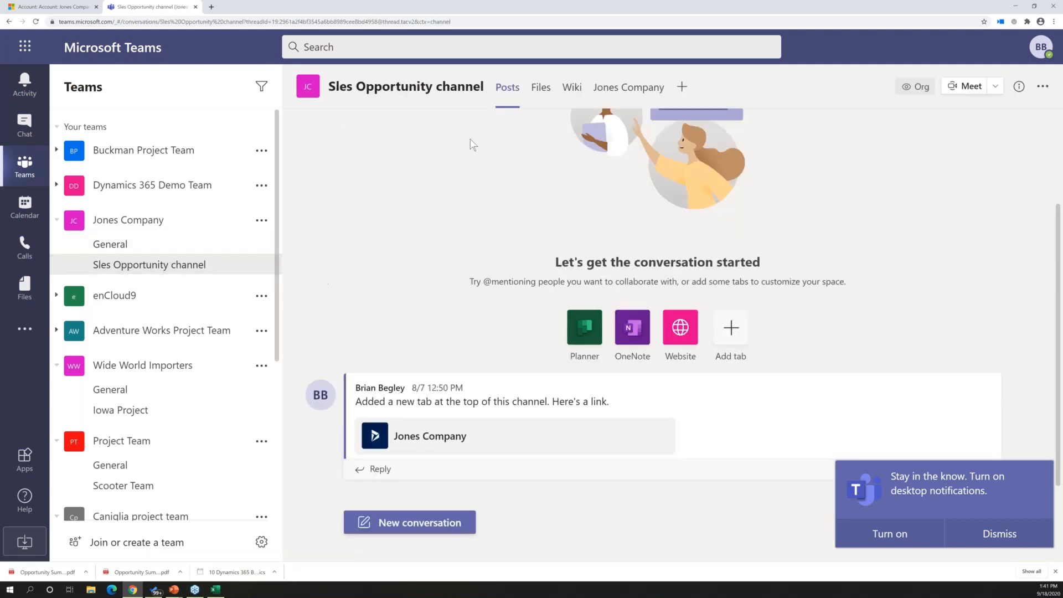
click(541, 88)
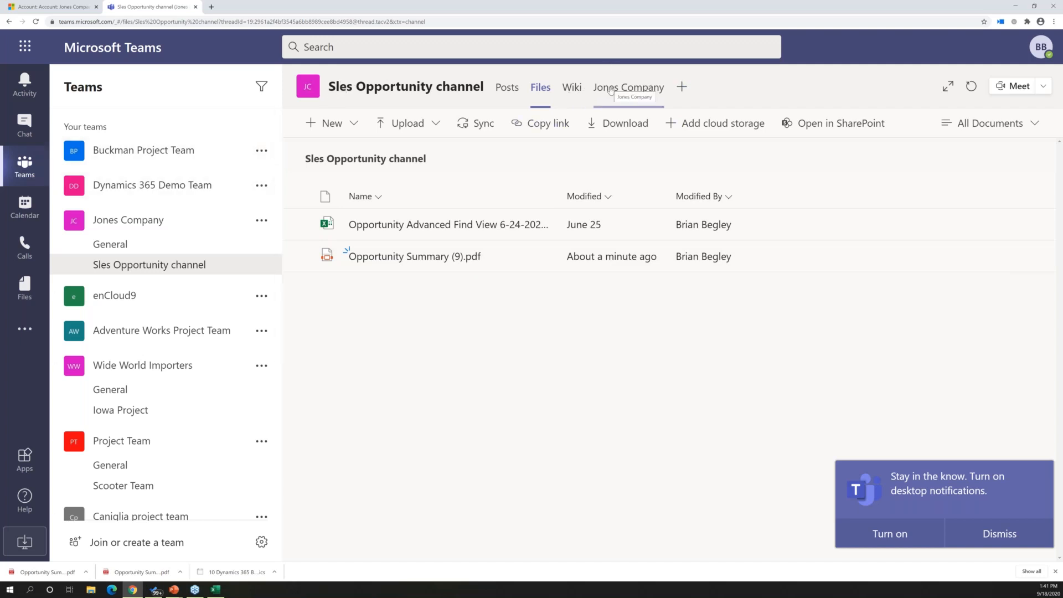
Start a Dynamics 365 tab in the Sles Opportunity channel and try to connect it to the Jones Company account
click(681, 88)
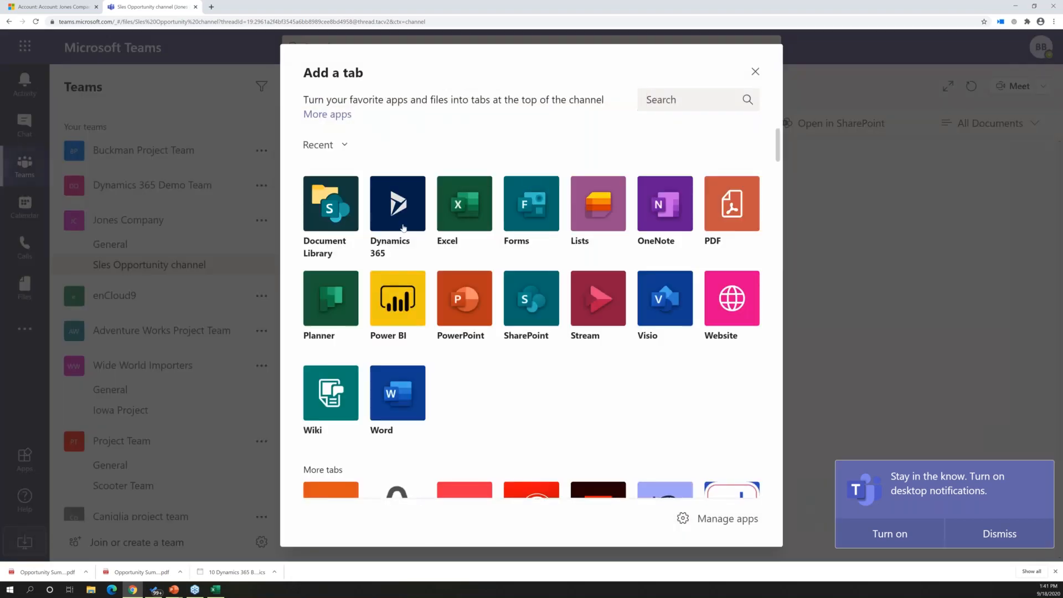
click(402, 226)
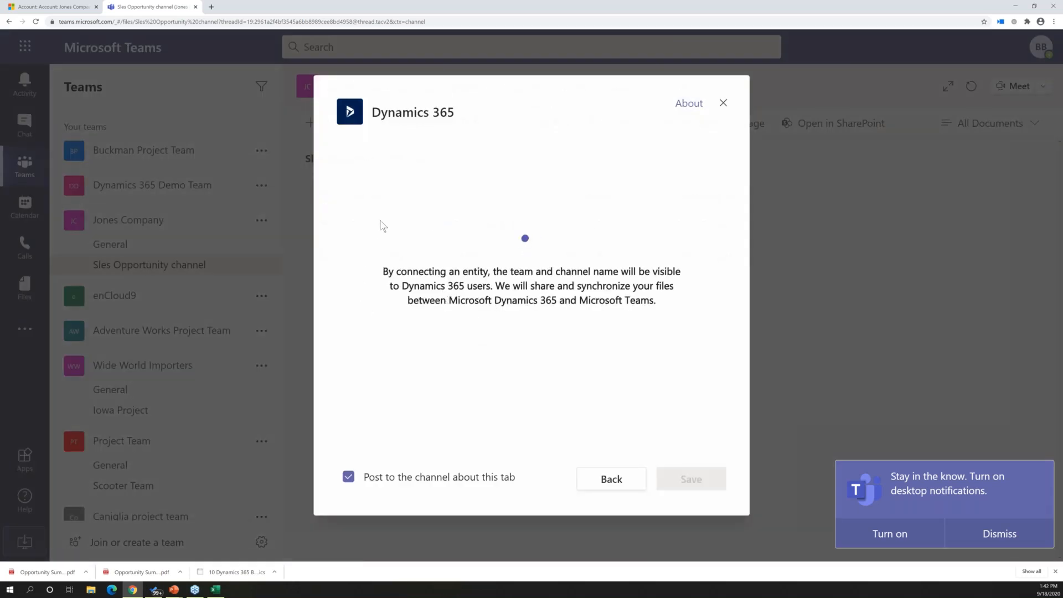
click(490, 217)
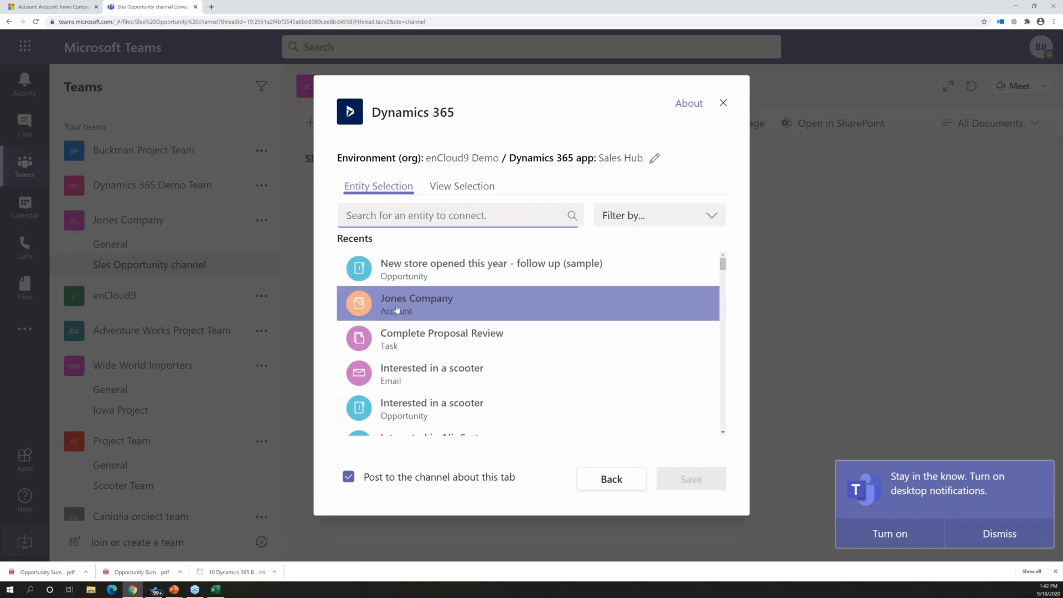
click(393, 310)
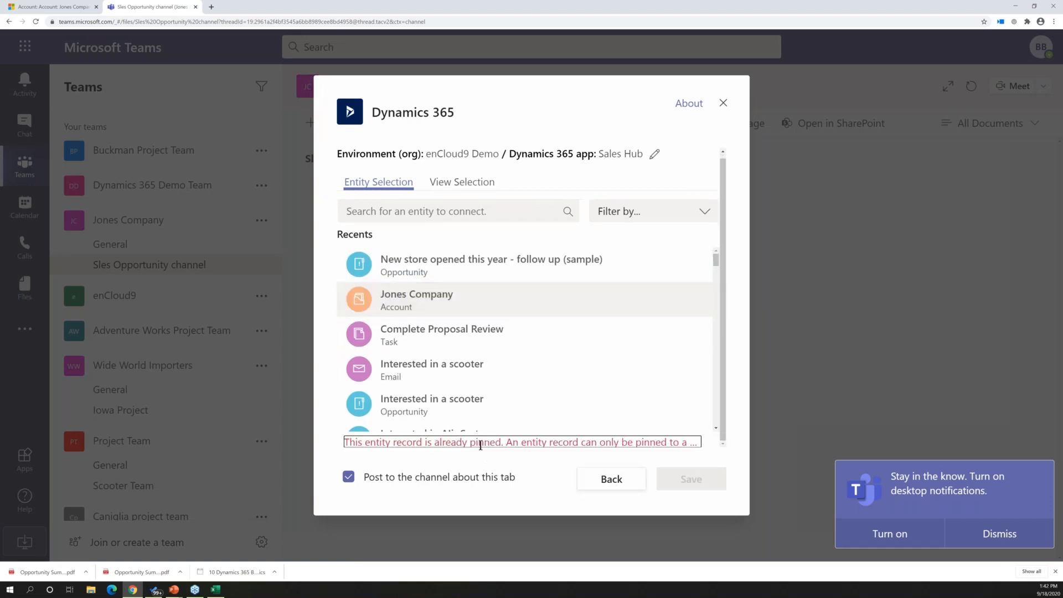
Connect the tab to the "New store opened this year - follow up (sample)" opportunity, include both listed teammates, and save it
click(395, 275)
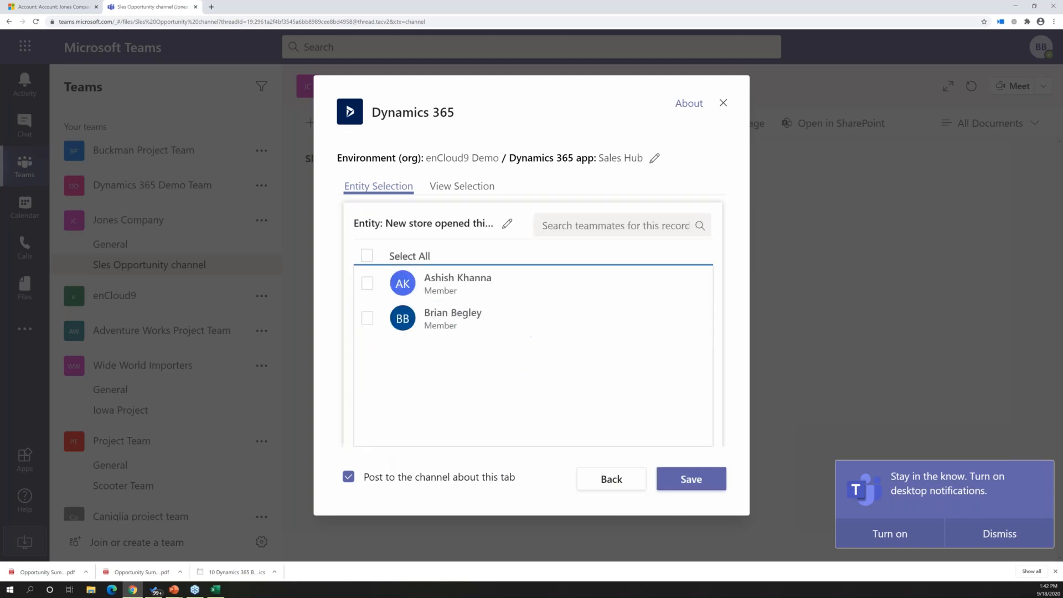
click(367, 283)
click(367, 318)
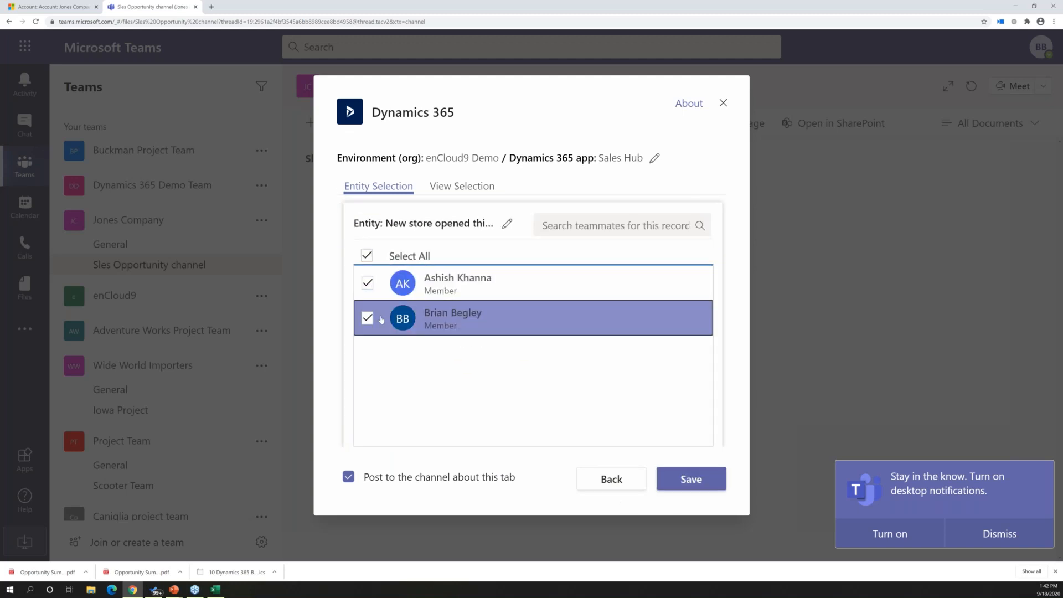
click(689, 483)
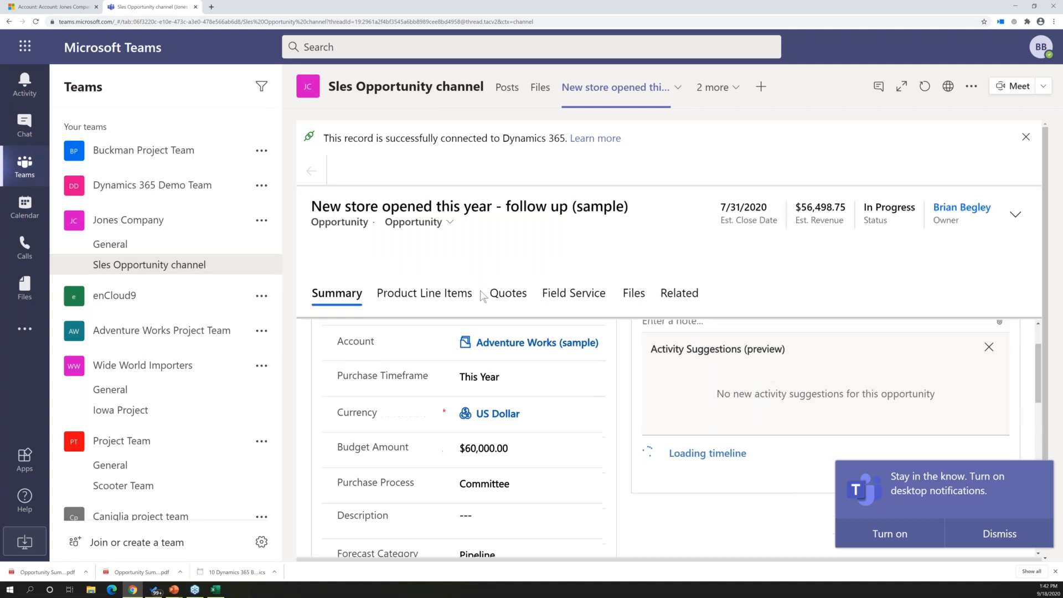
Review the connected opportunity's summary and timeline, and dismiss the desktop notifications prompt
scroll(471, 337, down, 6)
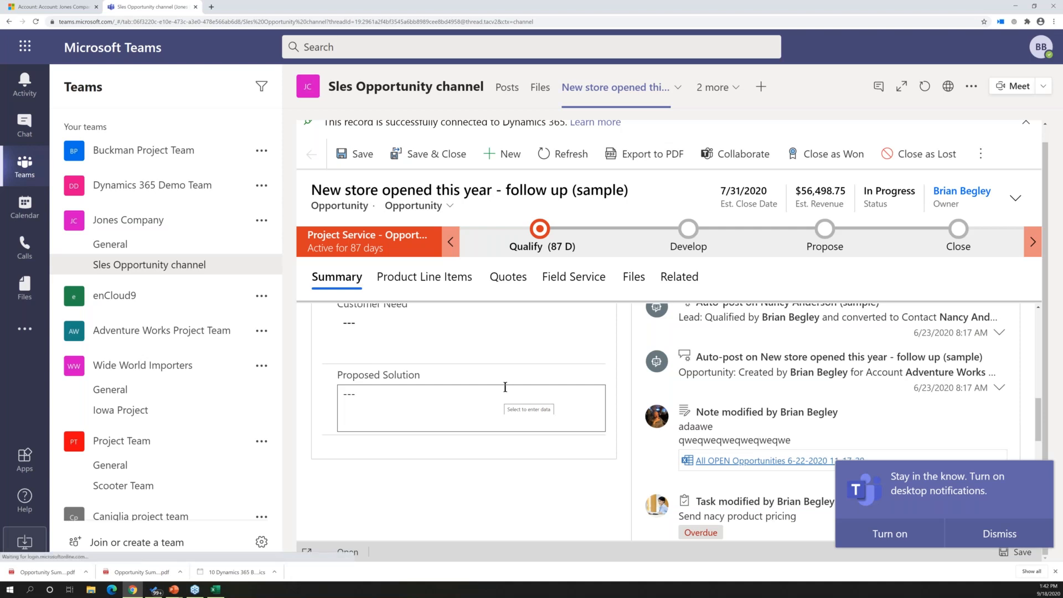
scroll(505, 386, up, 1)
scroll(505, 387, up, 3)
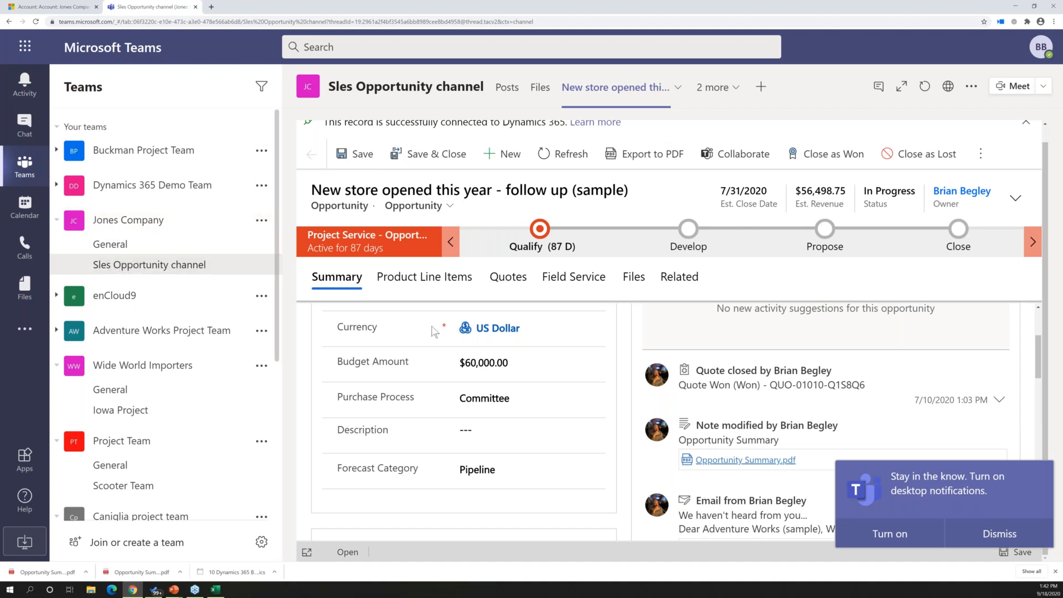
click(996, 534)
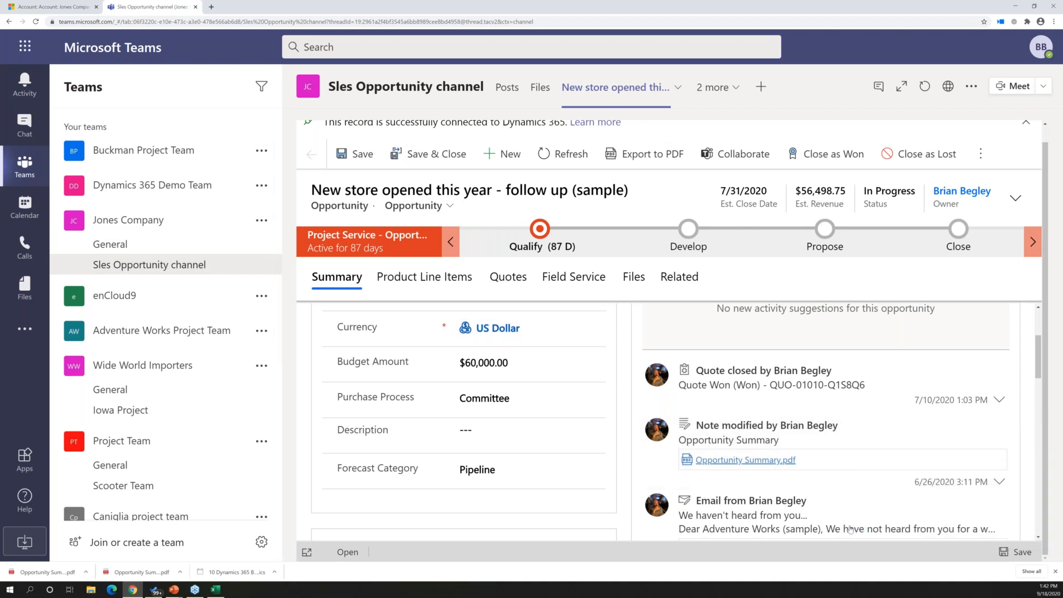
Launch the Dynamics 365 app within Teams, go to the accounts list, and open the Feldman Radin account
click(24, 330)
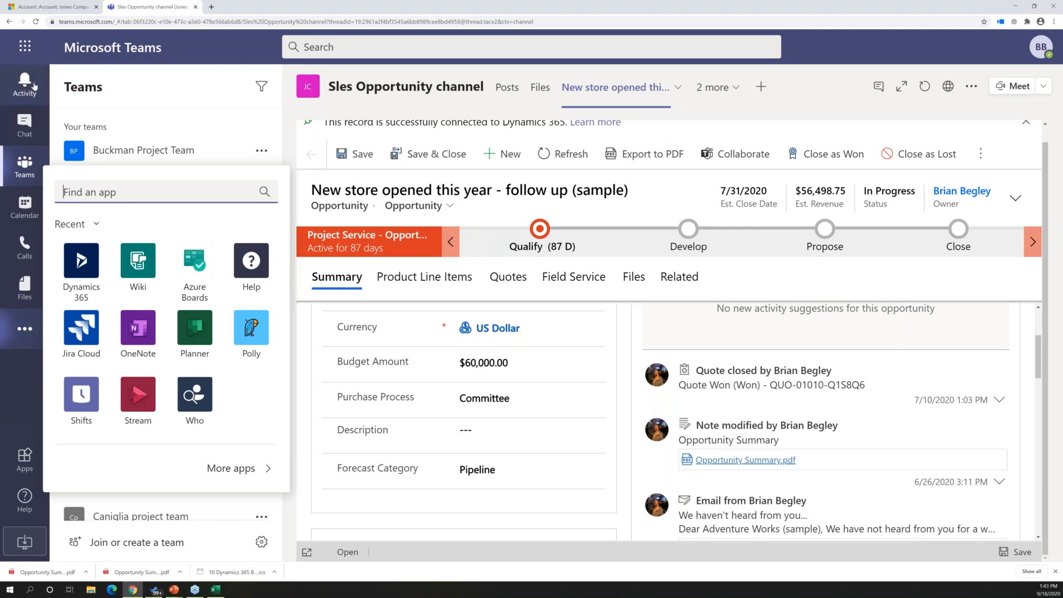
click(81, 264)
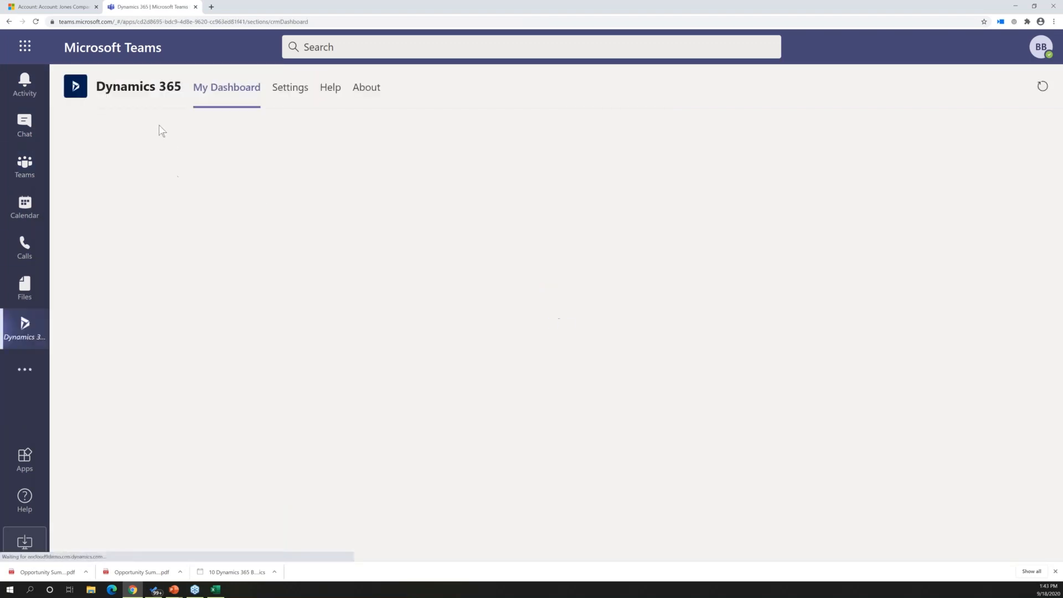
mouse_move(111, 99)
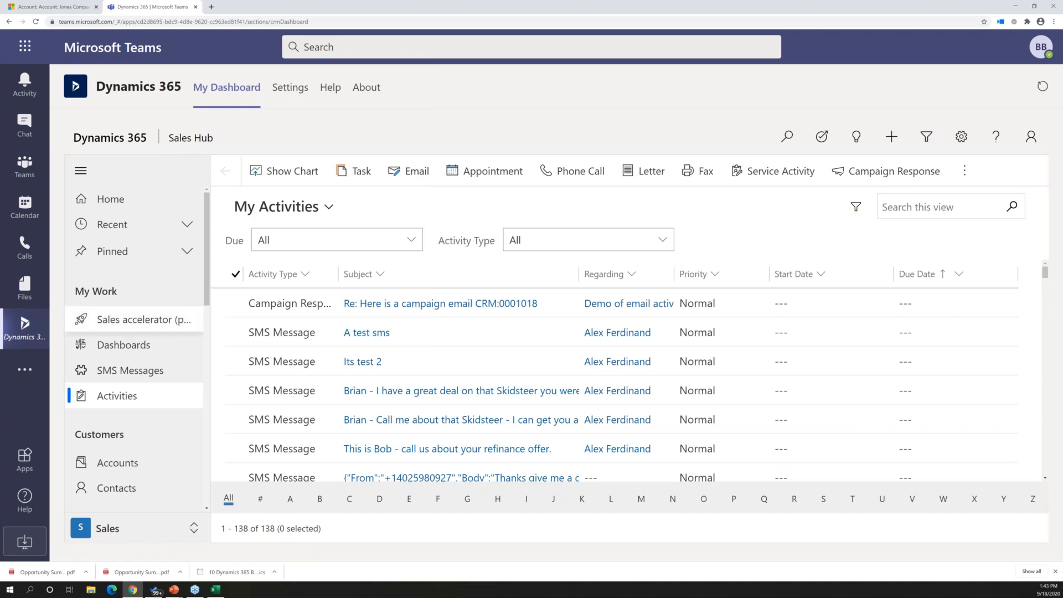
click(134, 470)
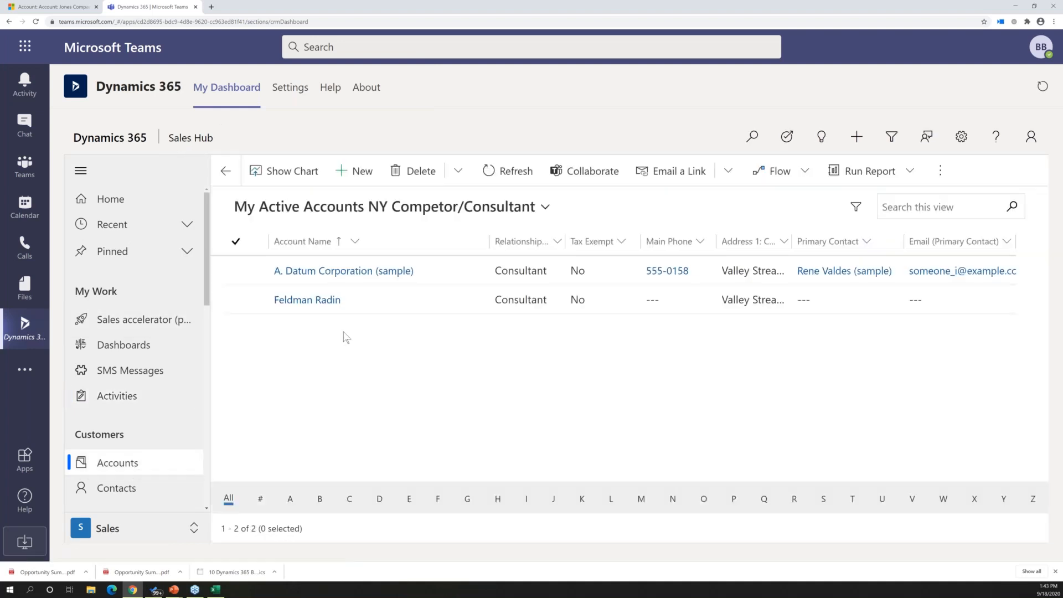
click(319, 306)
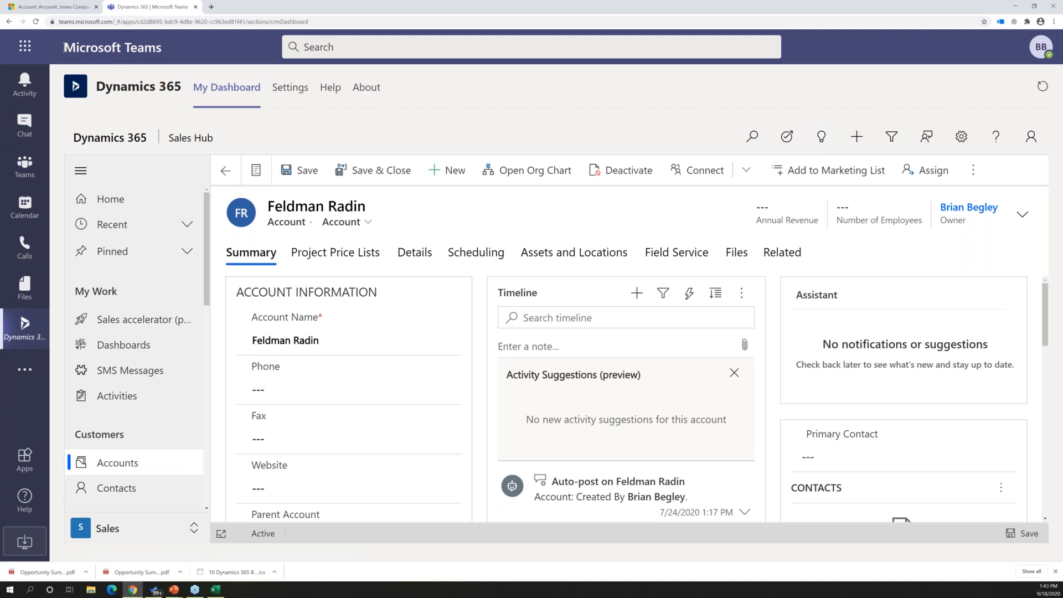
drag(63, 46, 172, 58)
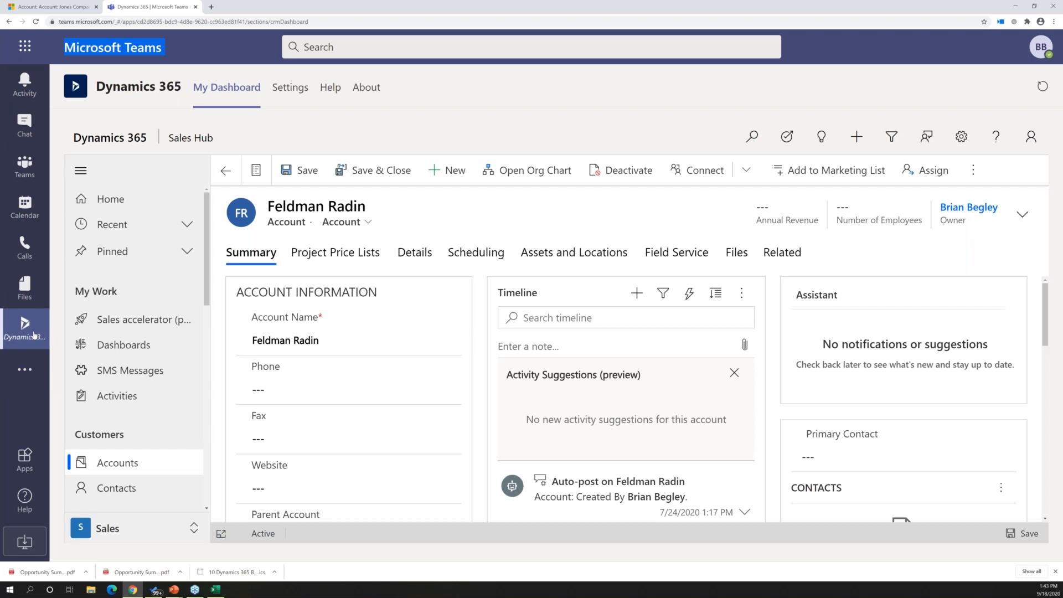
key(alt+Tab)
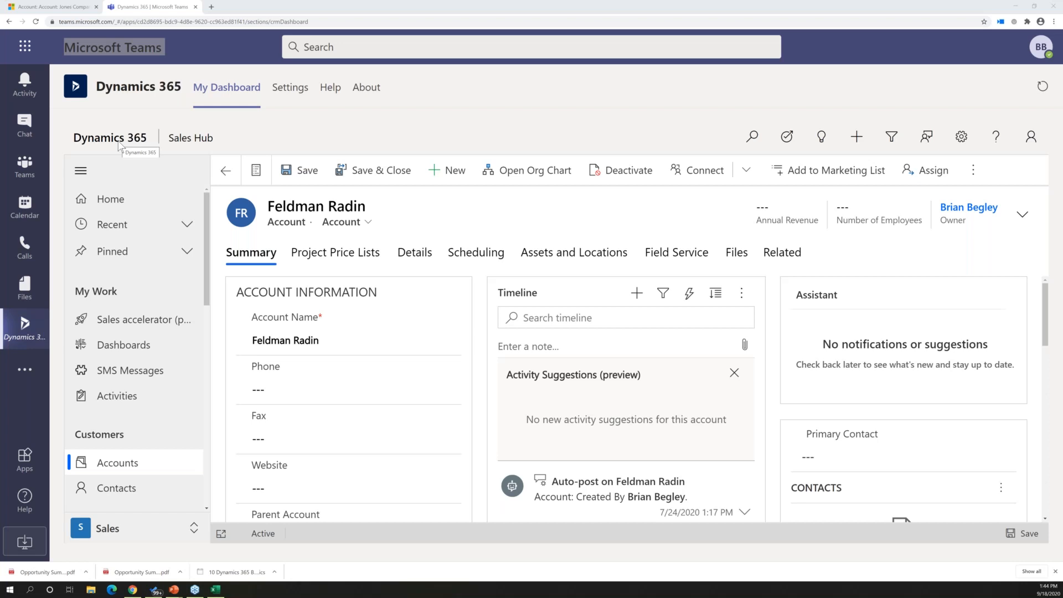
click(423, 122)
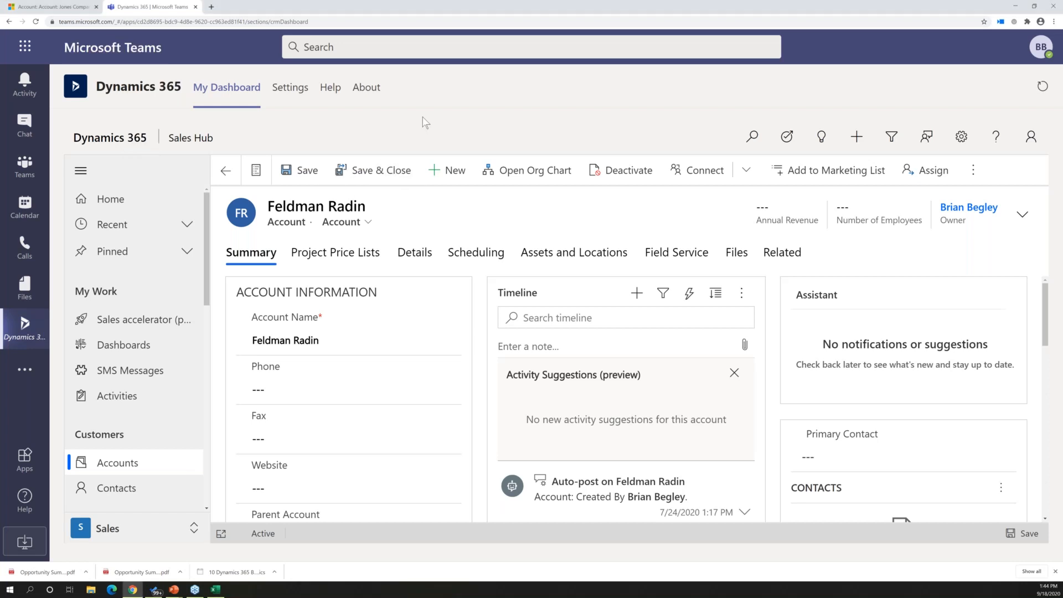